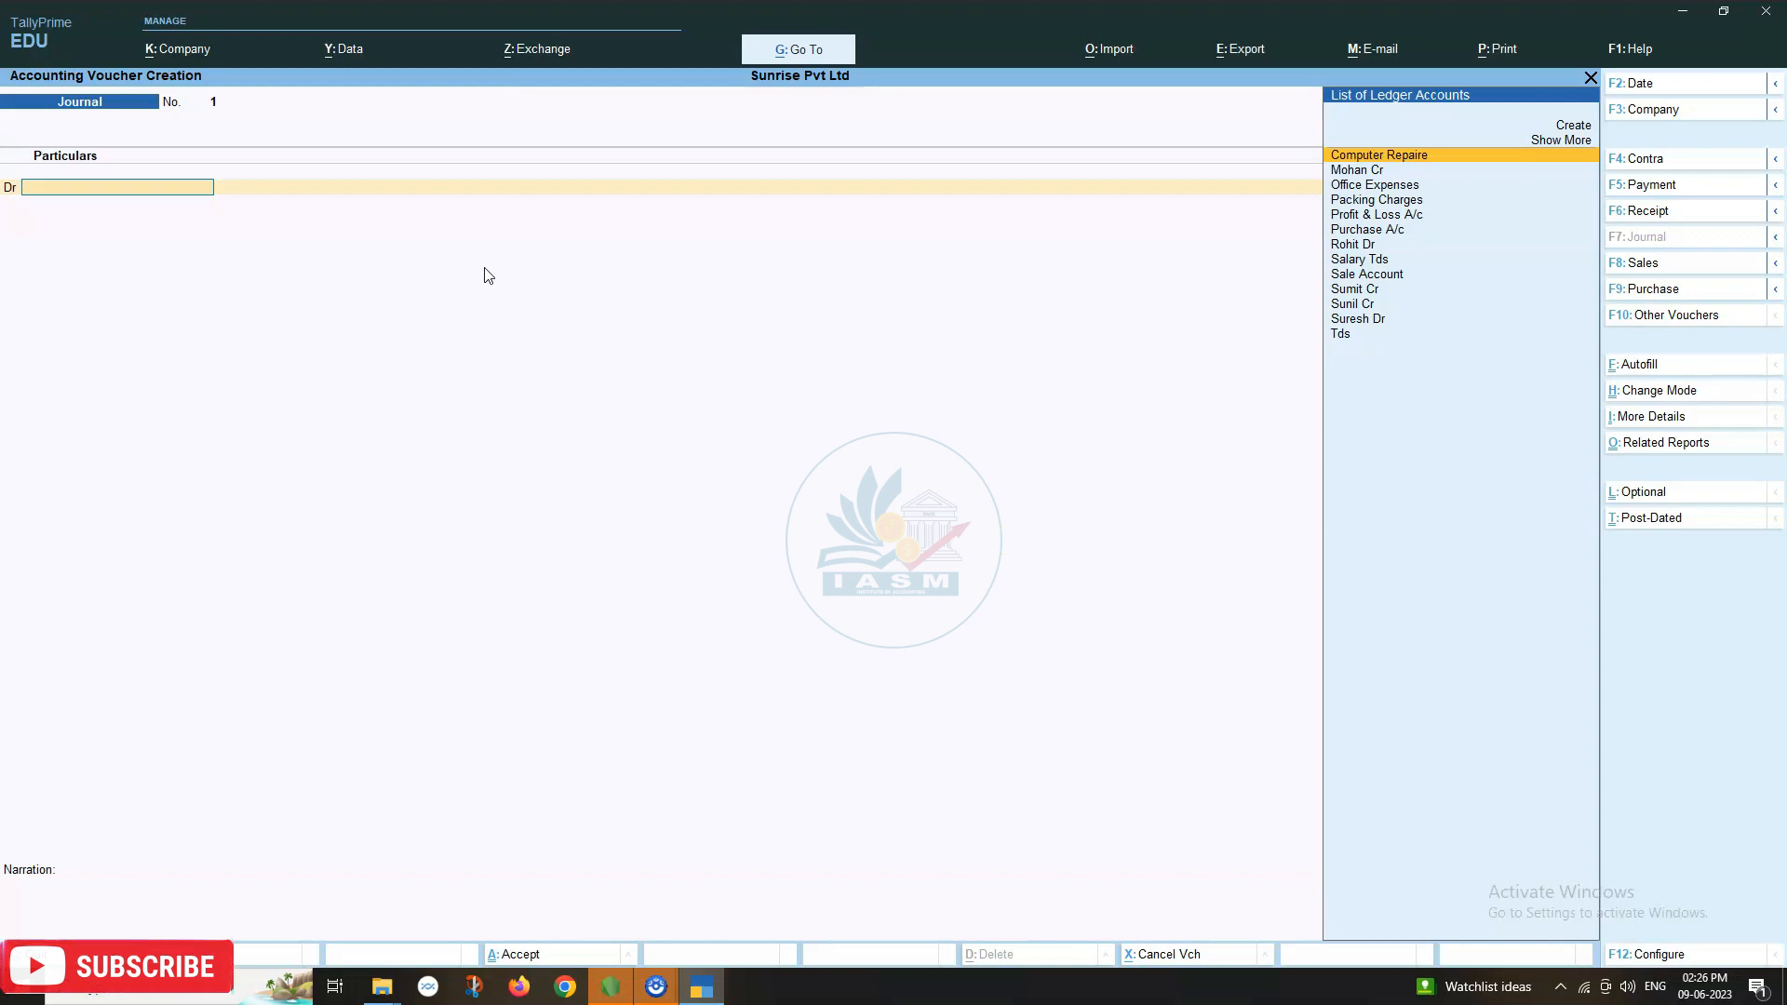
Debit Salary Tds with 50,000 in the journal.
text(Sa)
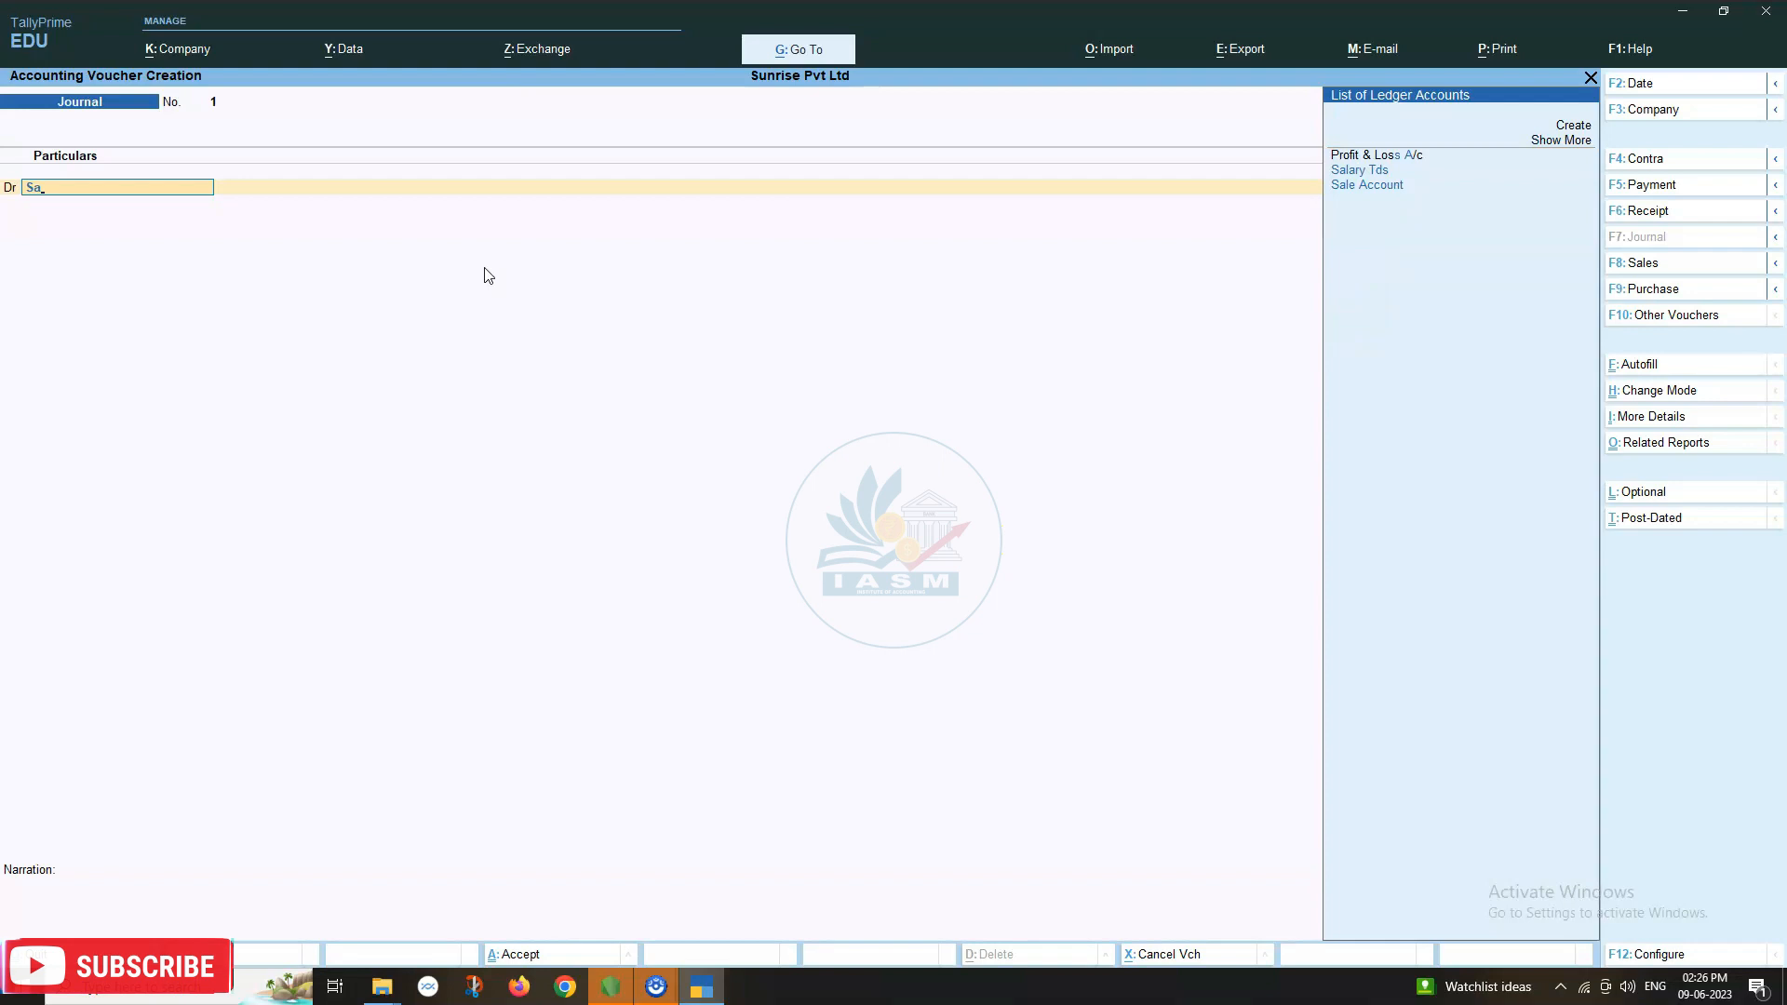
text(l)
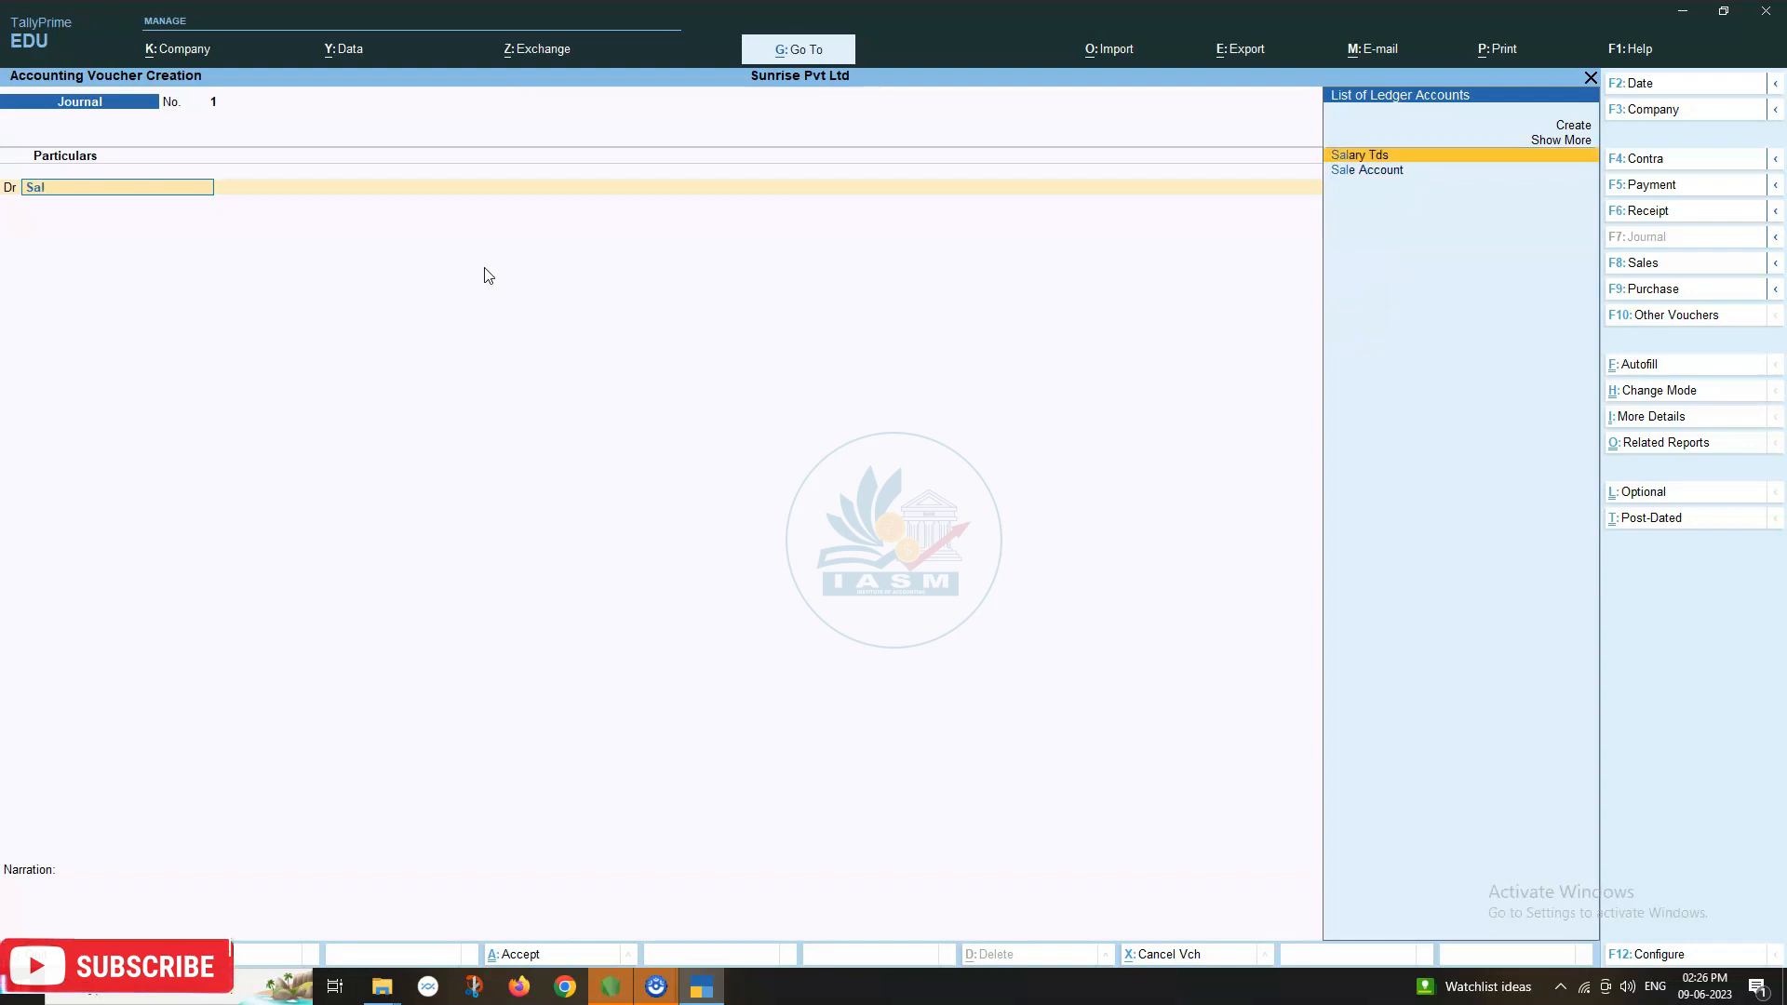
key(Return)
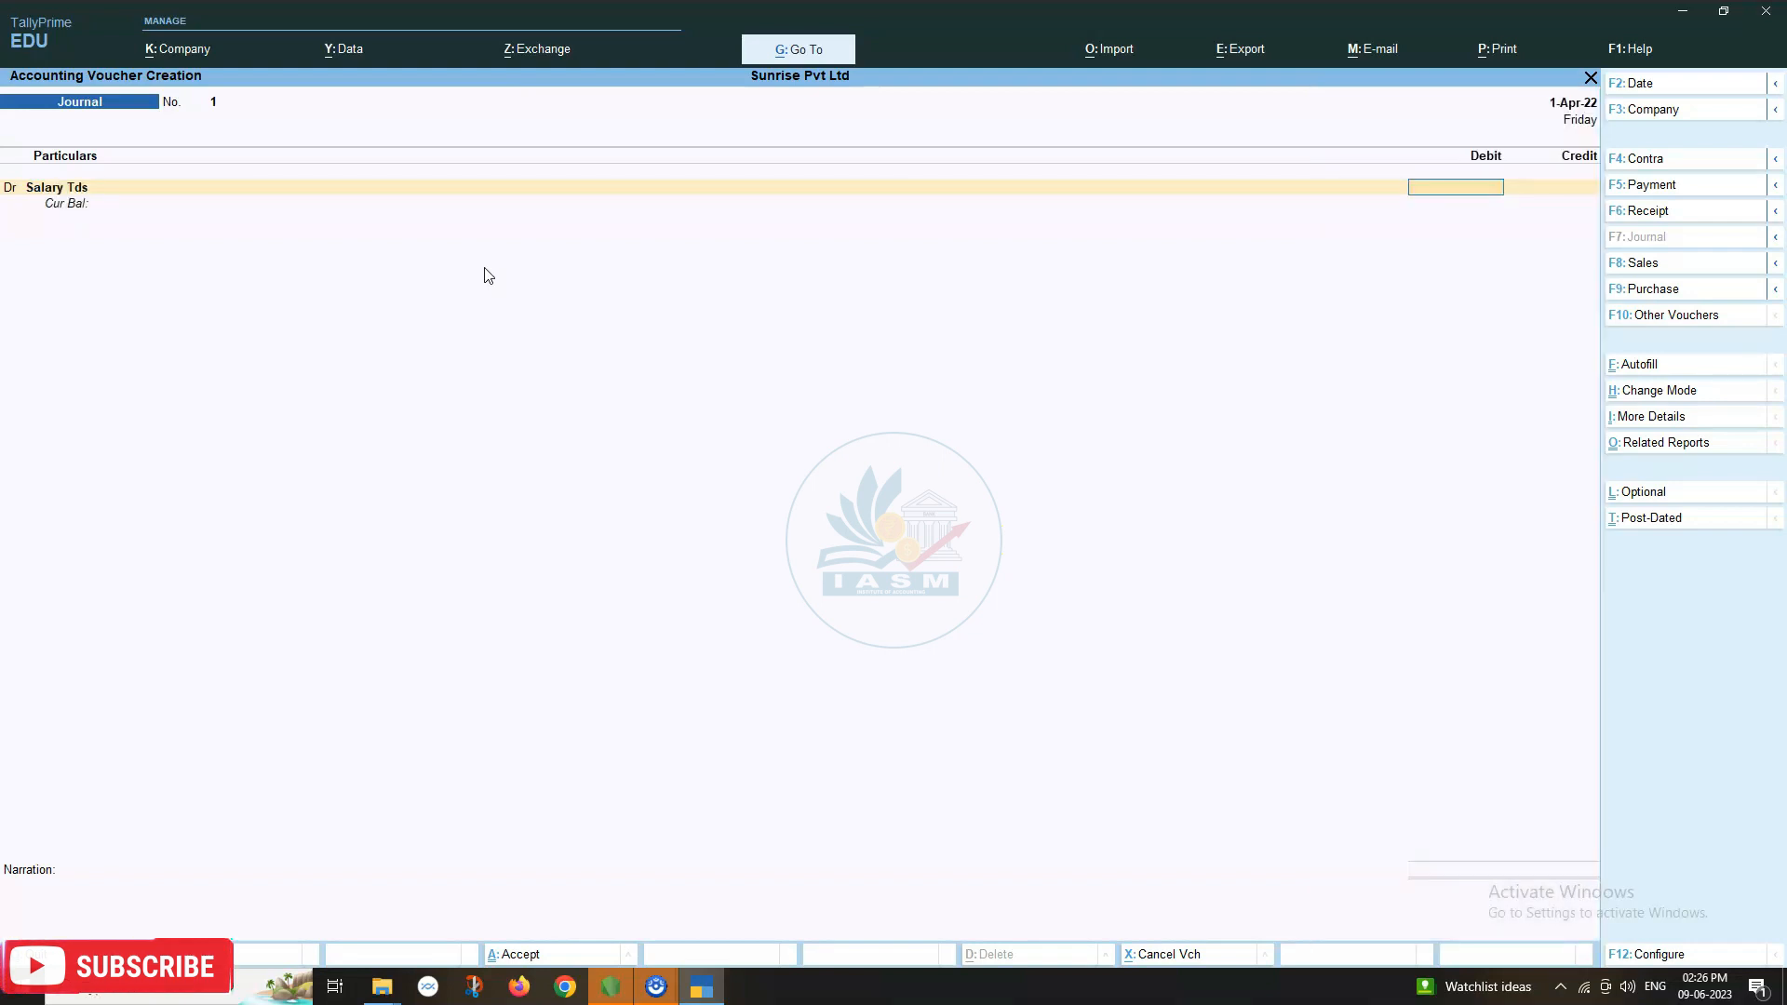
text(50000)
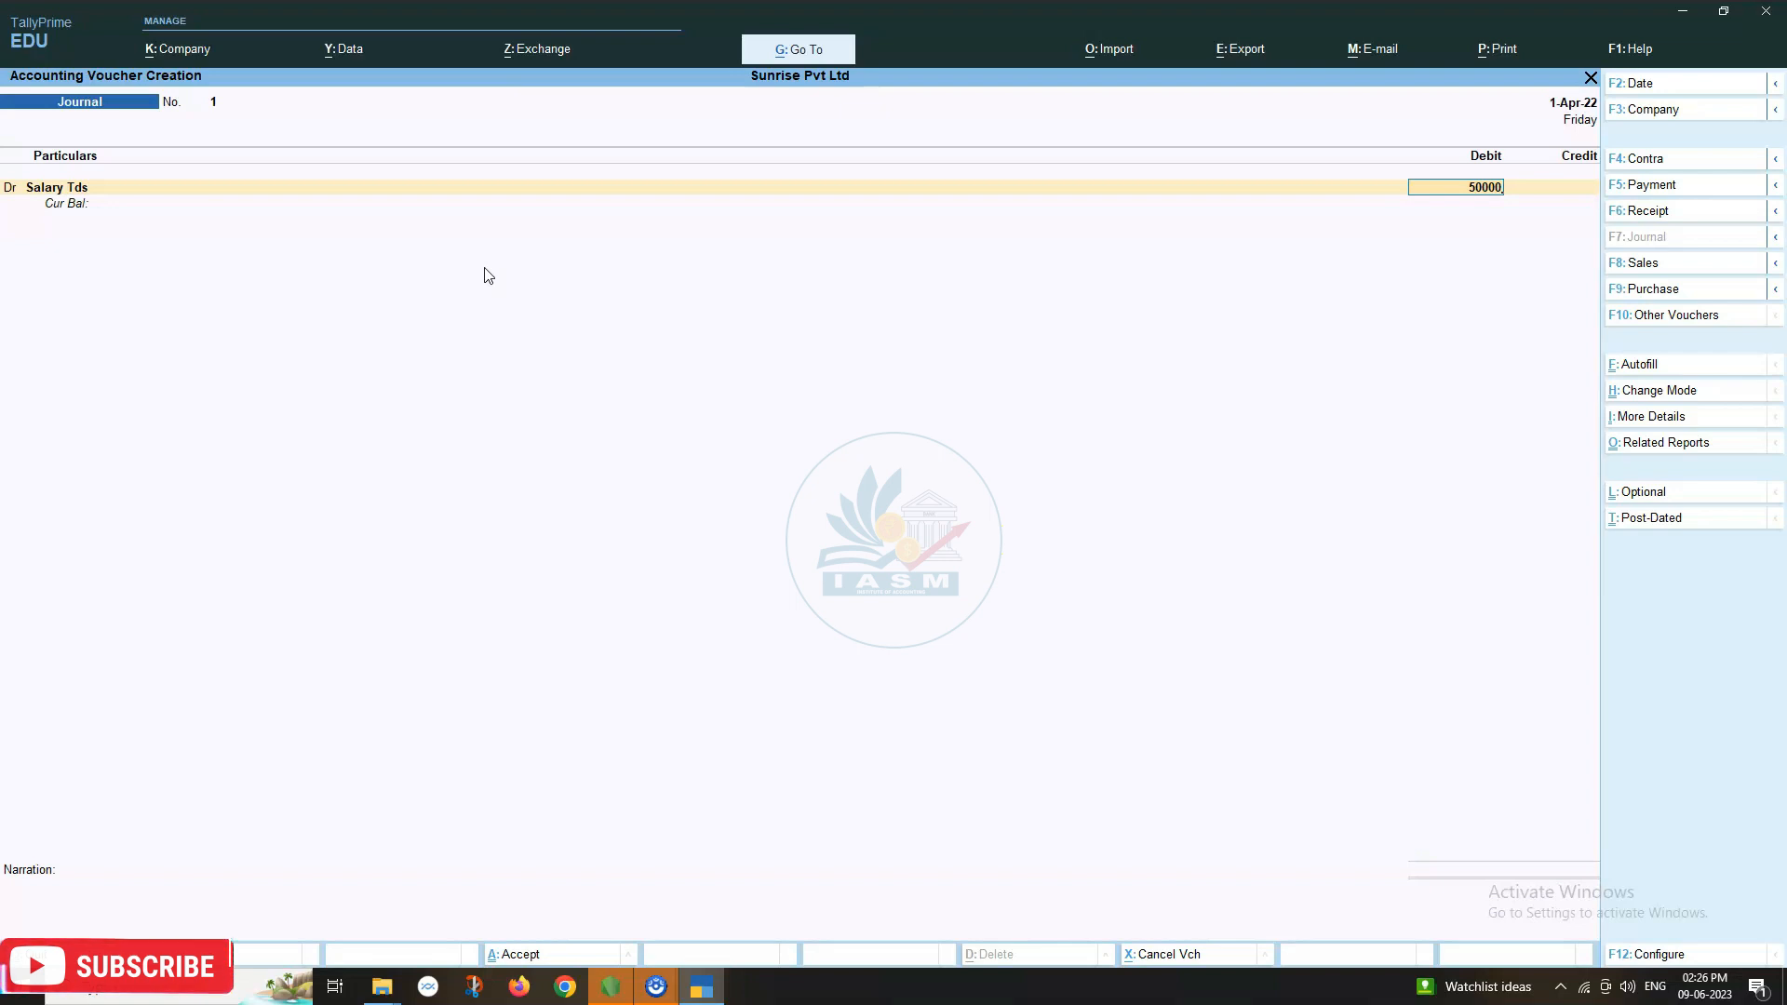
key(Return)
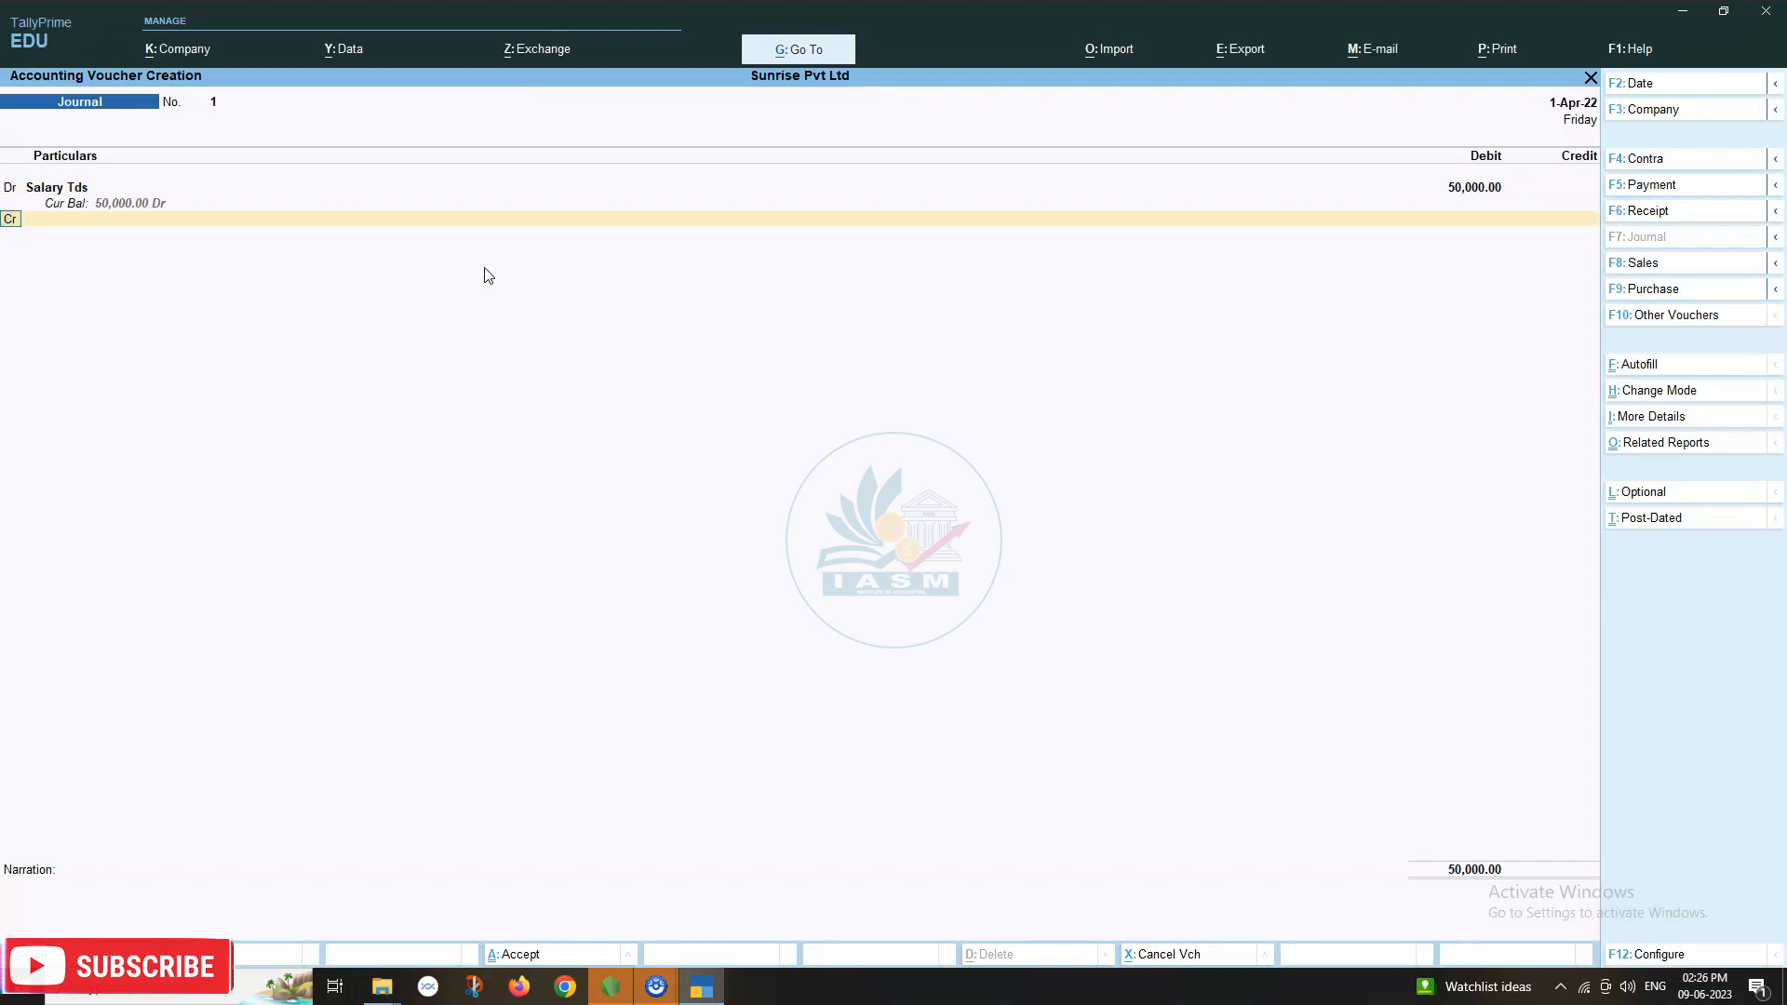
Select Sumit Cr from the ledger list as the credit ledger.
key(Return)
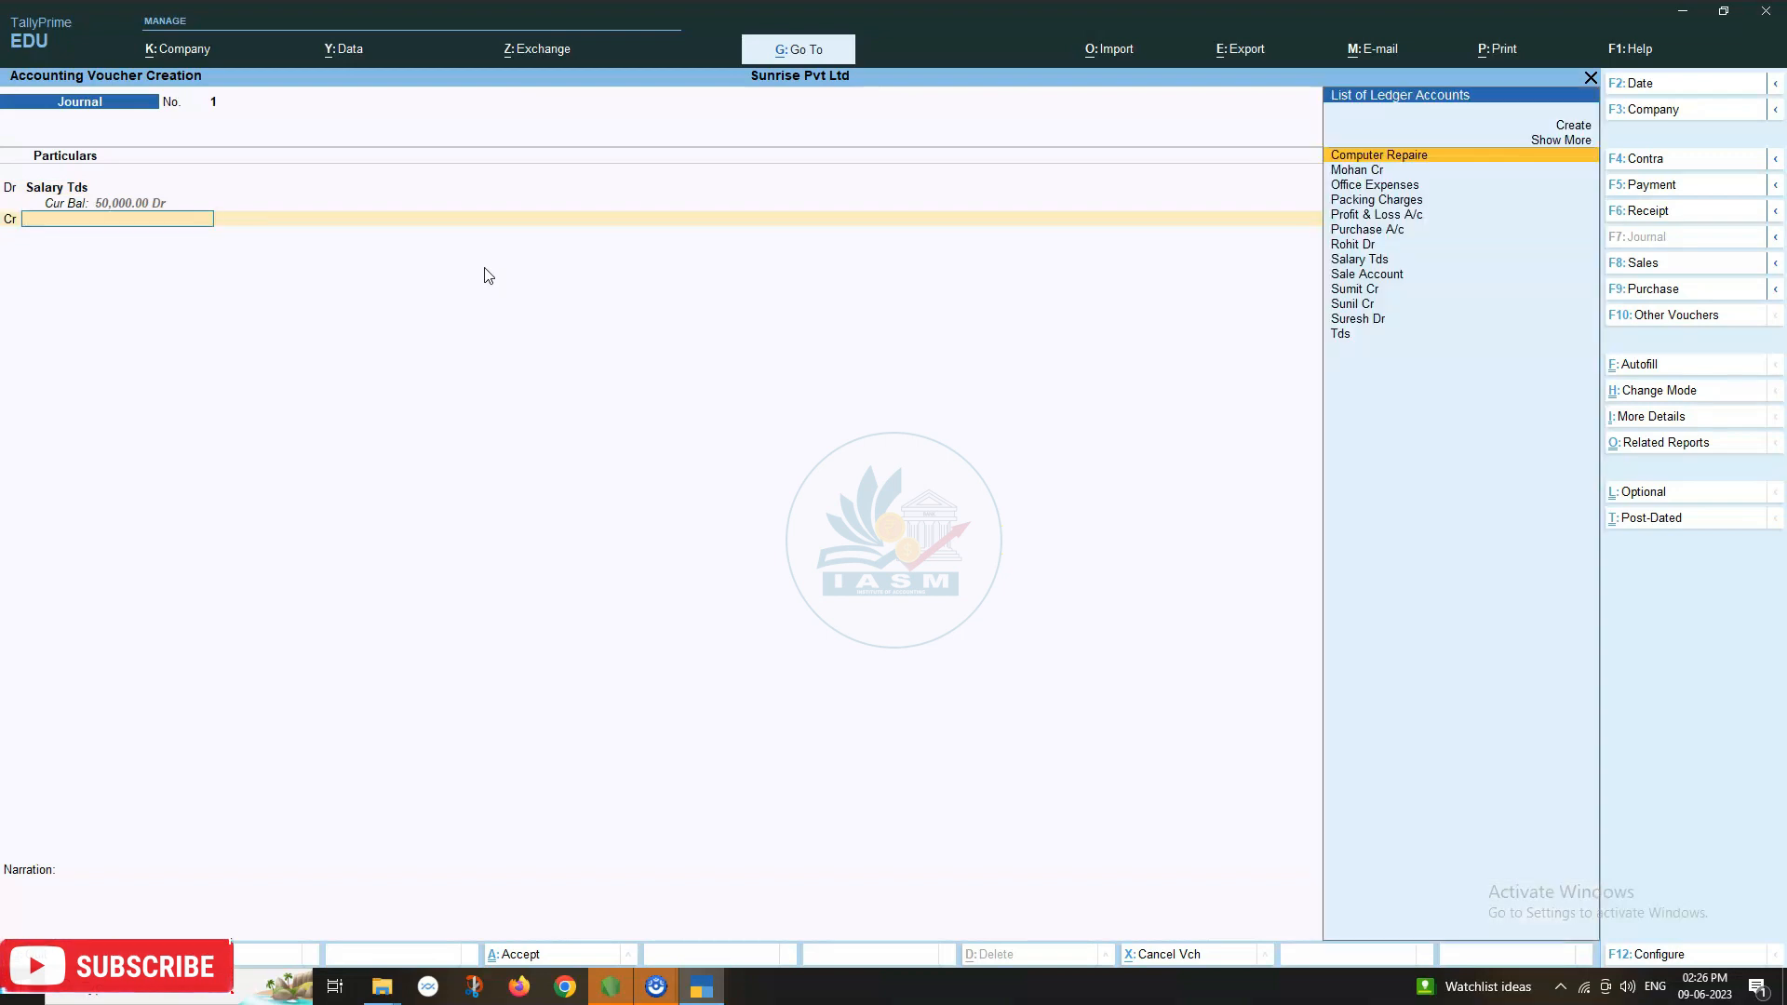
key(Down)
key(Down)
key(Down)
key(Down)
key(Down)
key(Down)
key(Down)
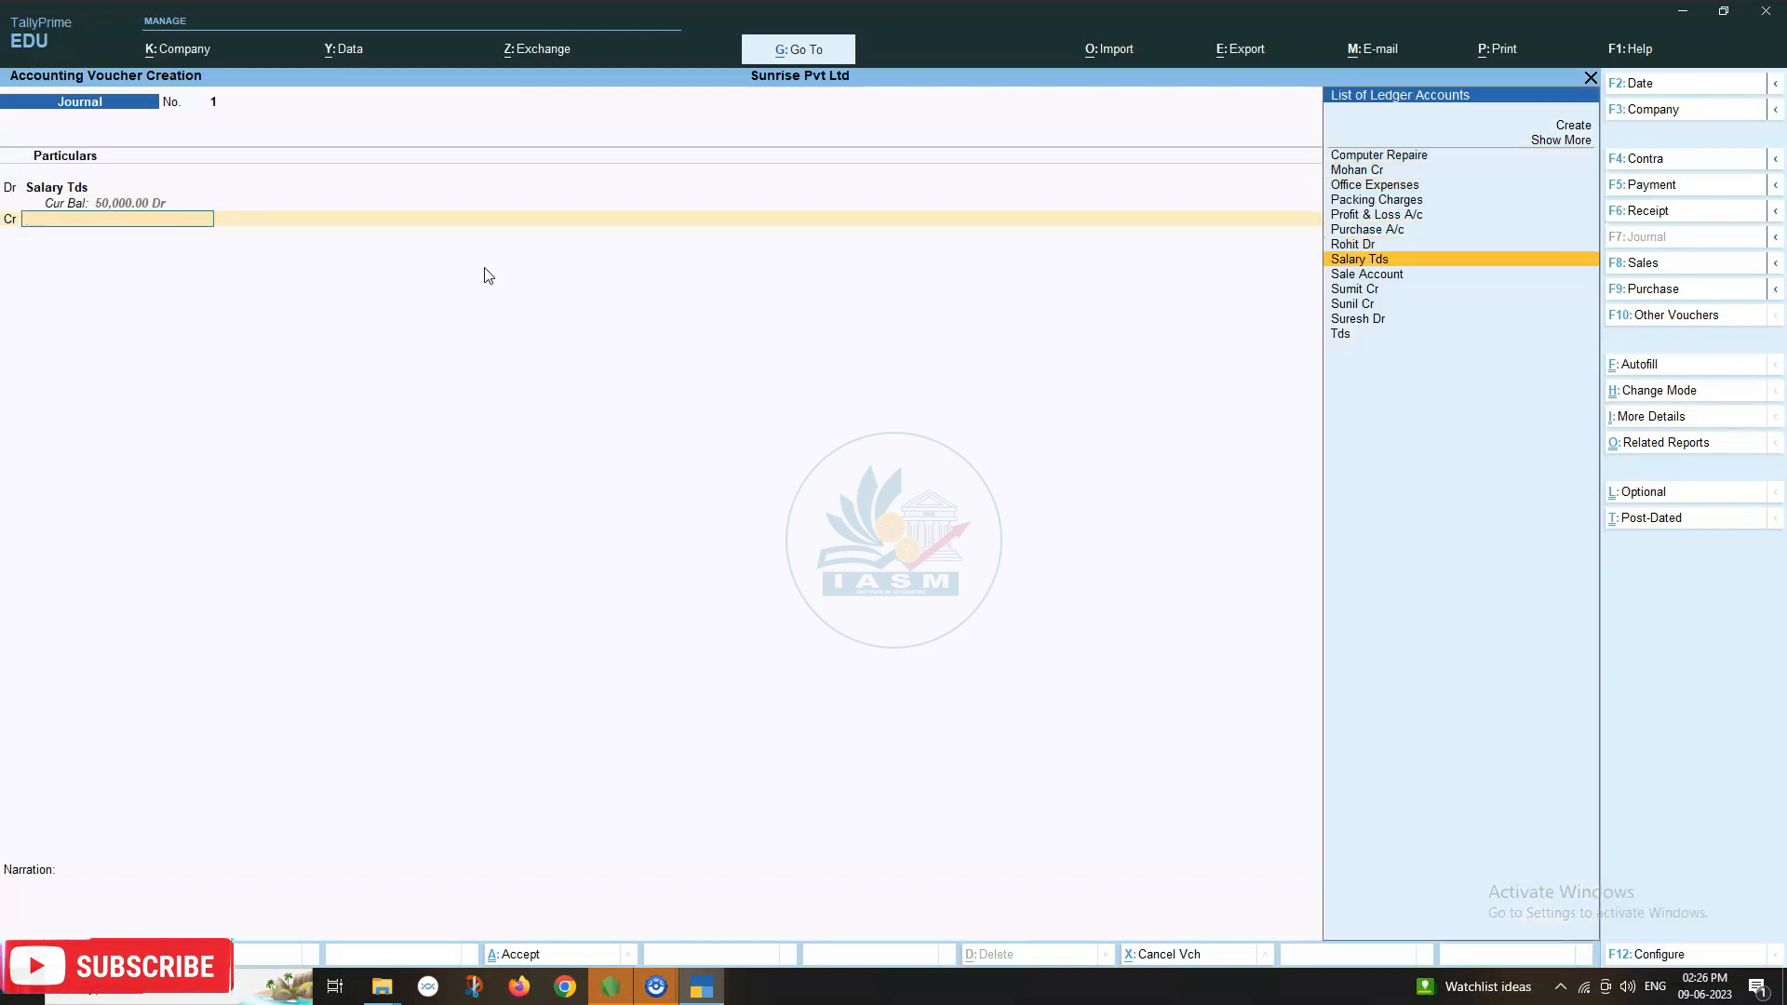
key(Down)
key(Up)
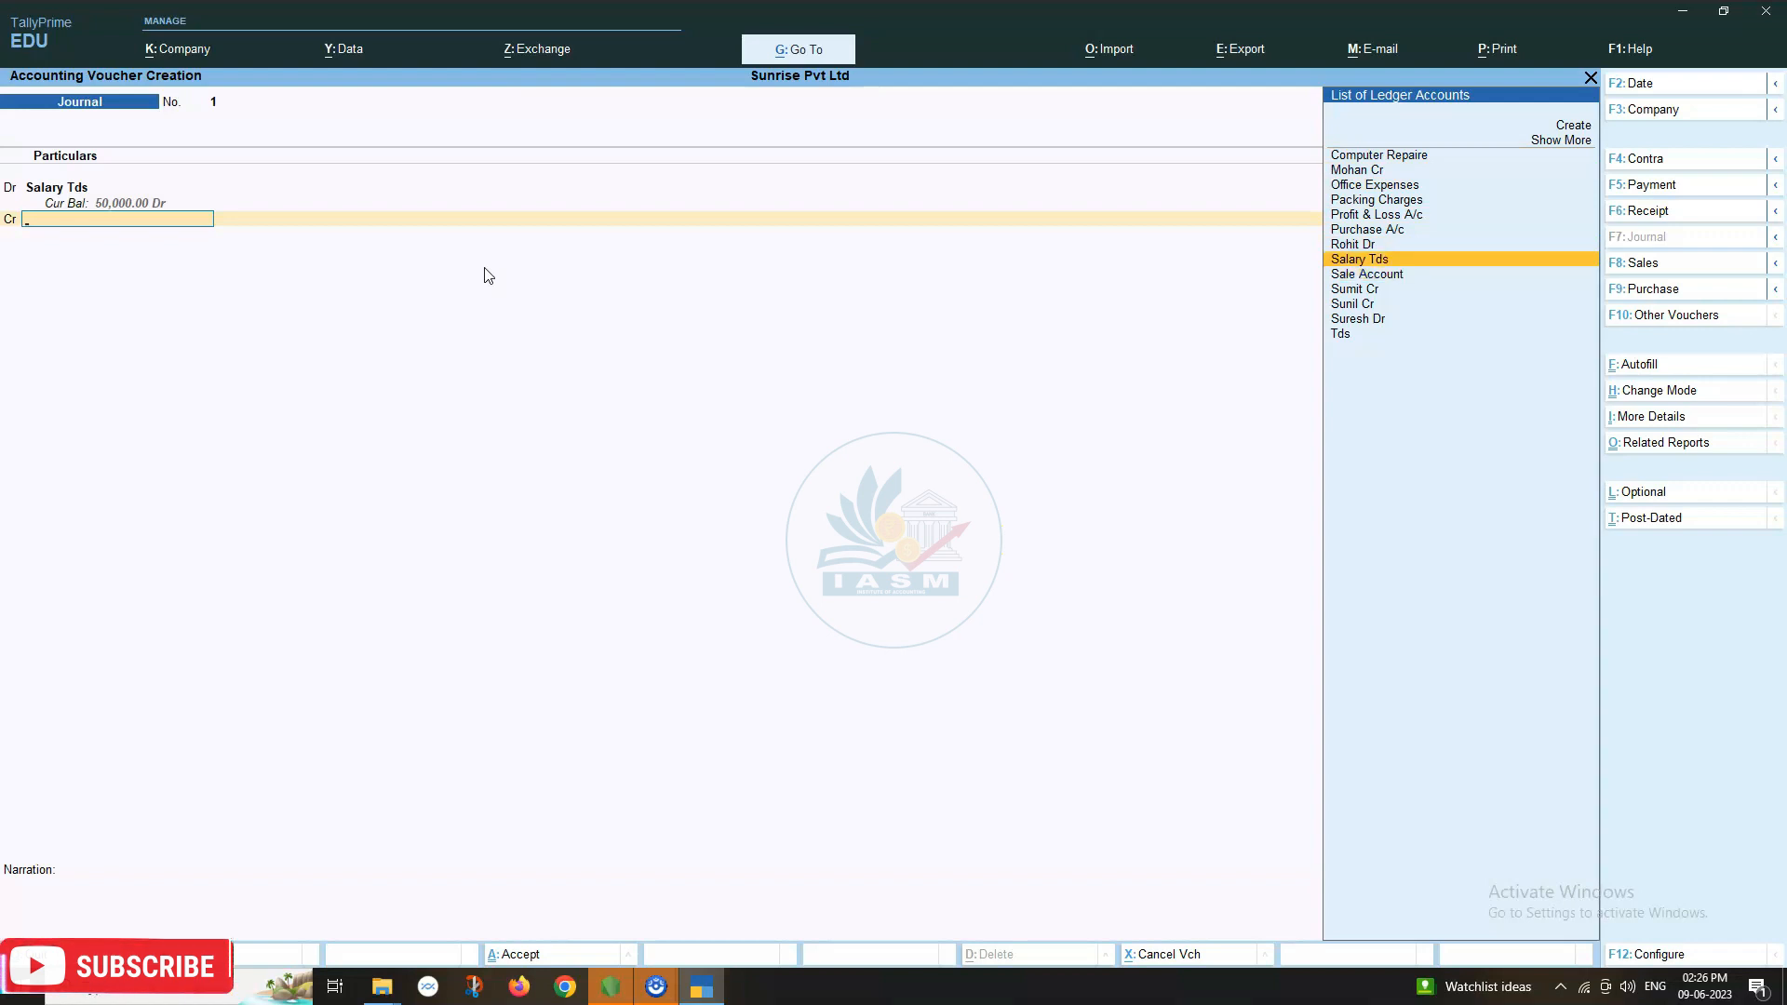
key(Up)
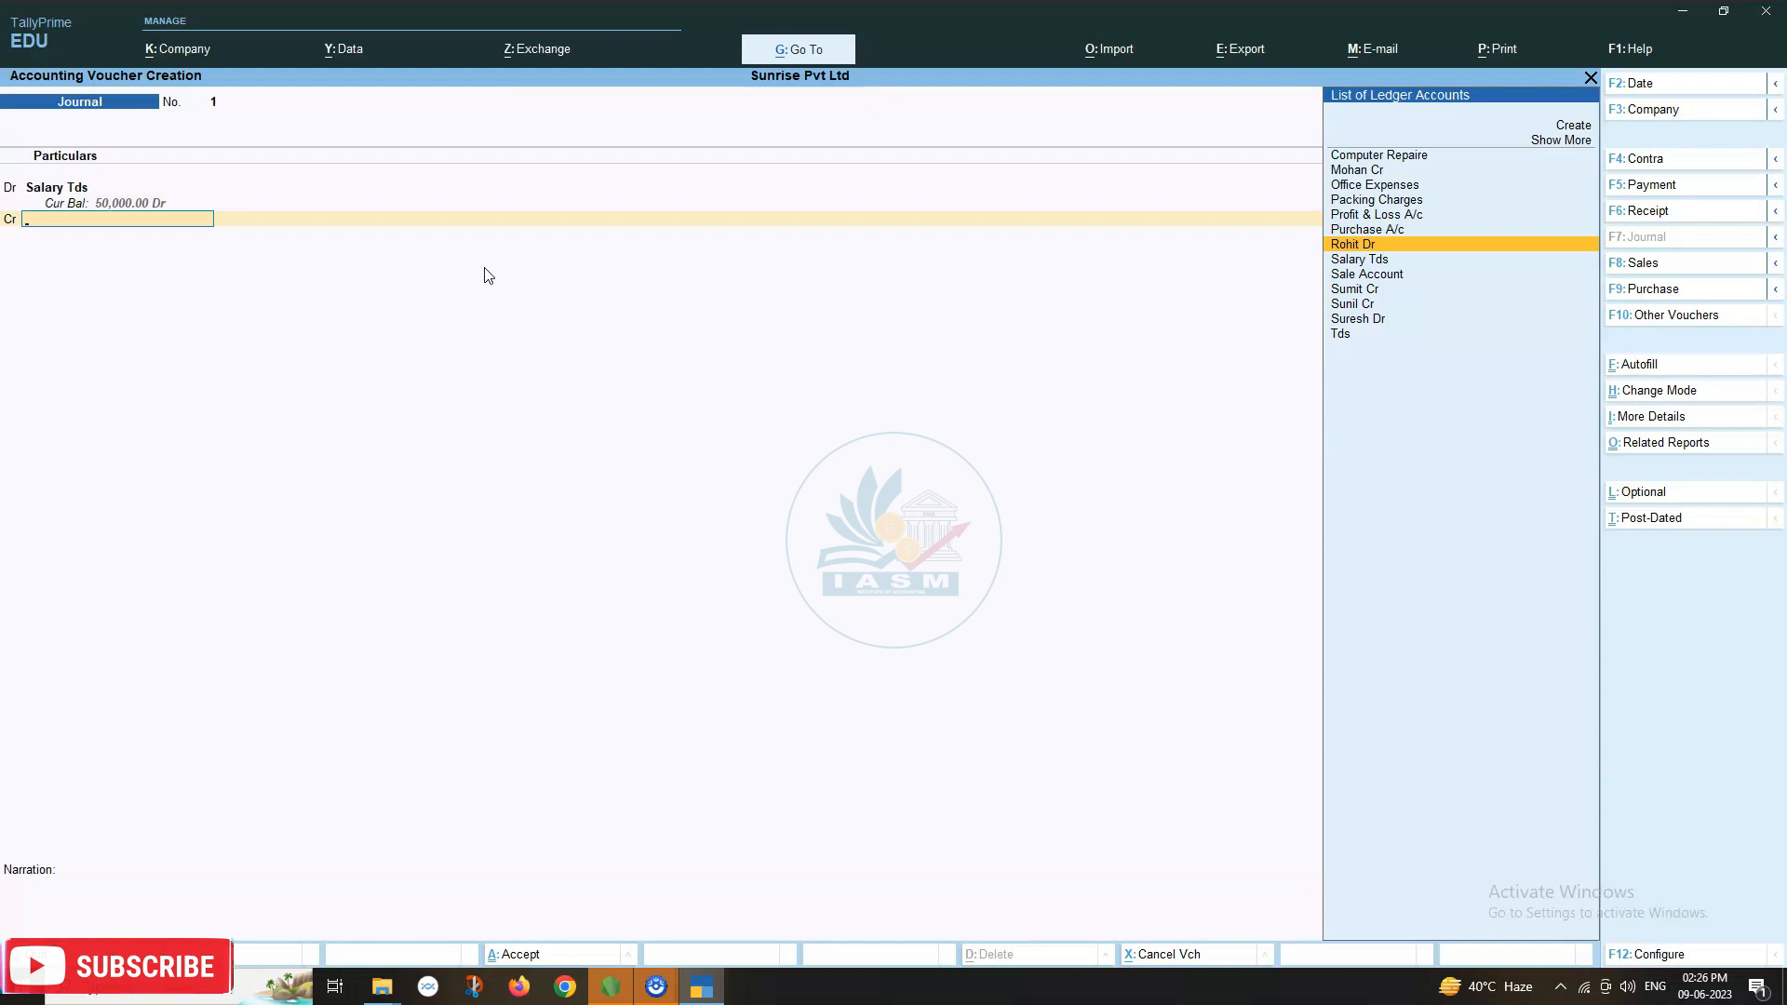
key(Up)
key(Up)
key(Down)
key(Down)
key(Down)
key(Down)
key(Down)
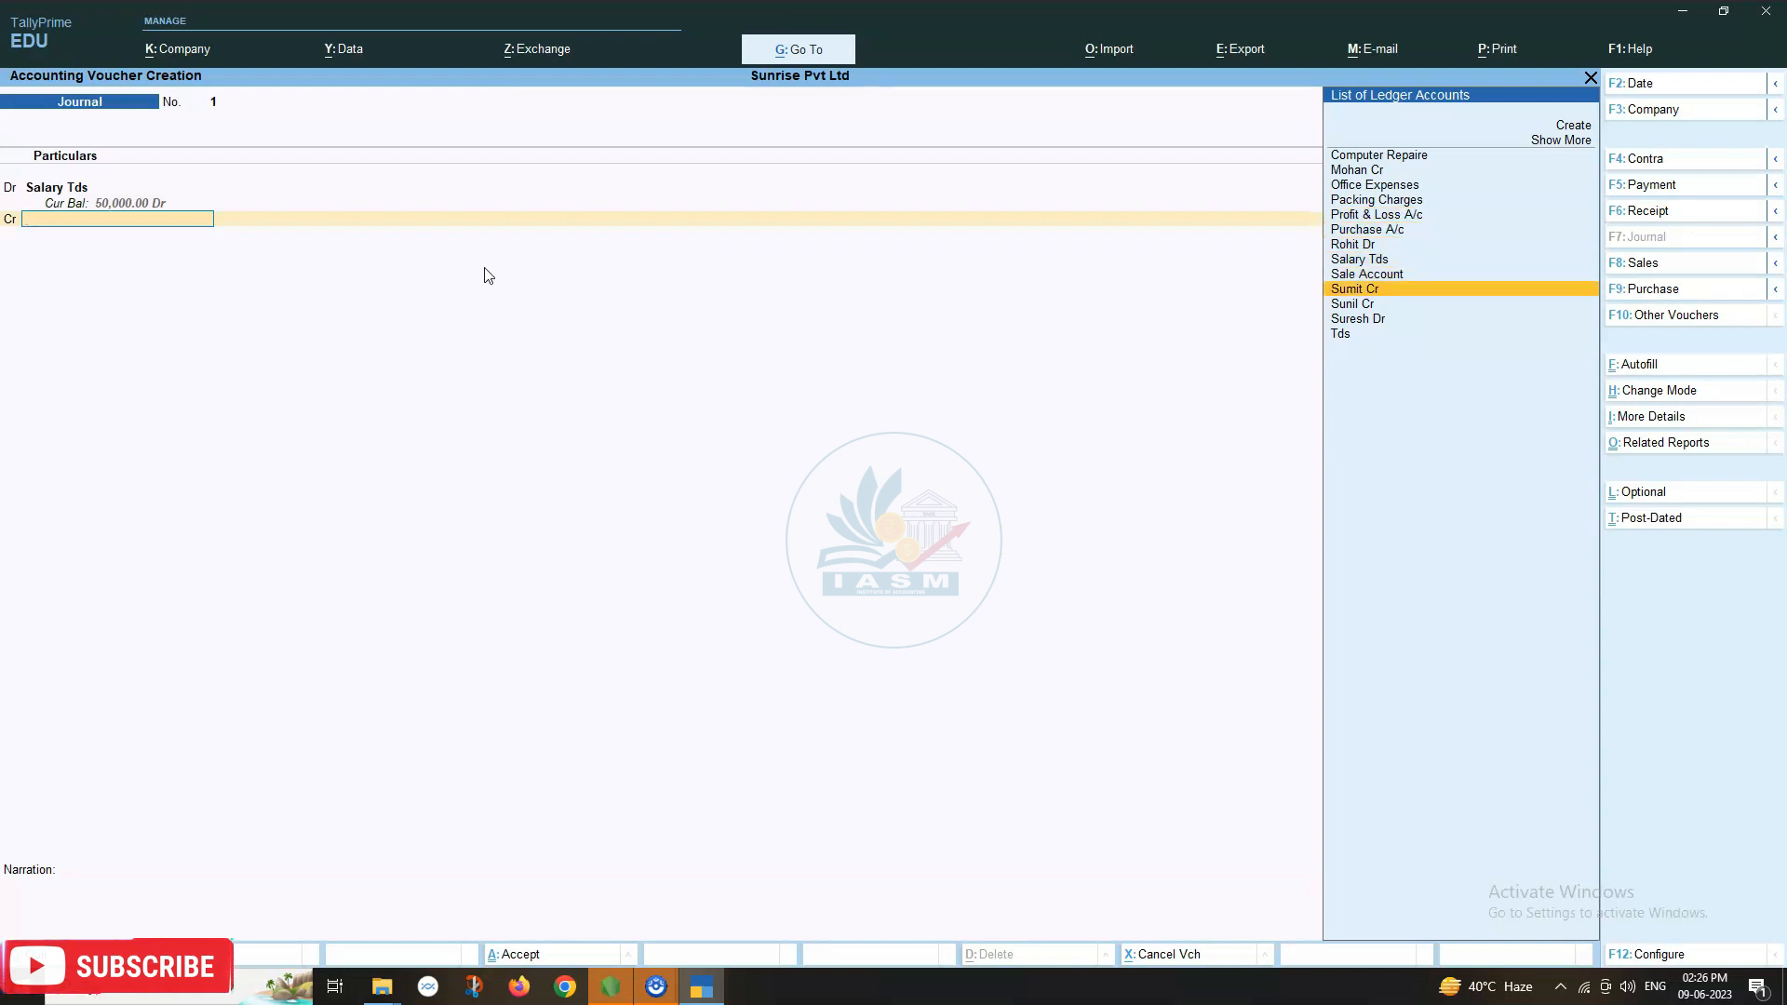
key(Down)
key(Down)
key(Down)
key(Up)
key(Up)
key(Up)
key(Up)
key(Up)
key(Up)
key(Up)
key(Up)
key(Up)
key(Up)
key(Up)
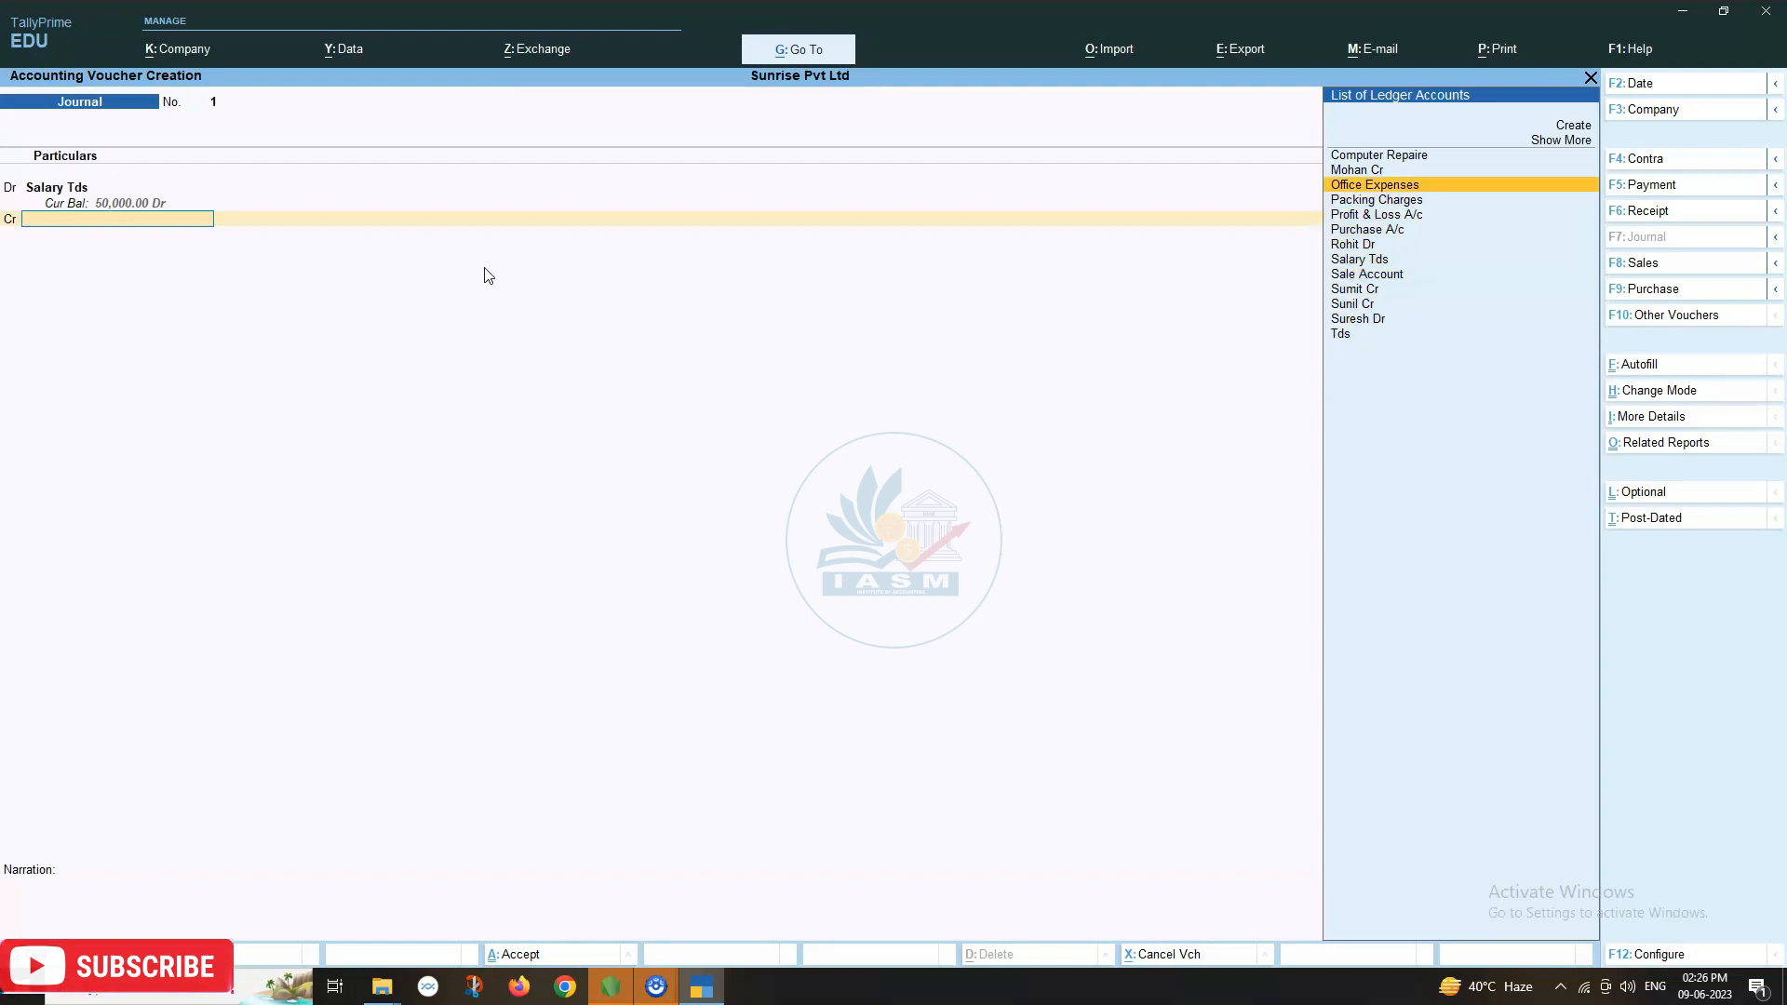
key(Down)
key(Down)
key(Down)
key(Down)
key(Down)
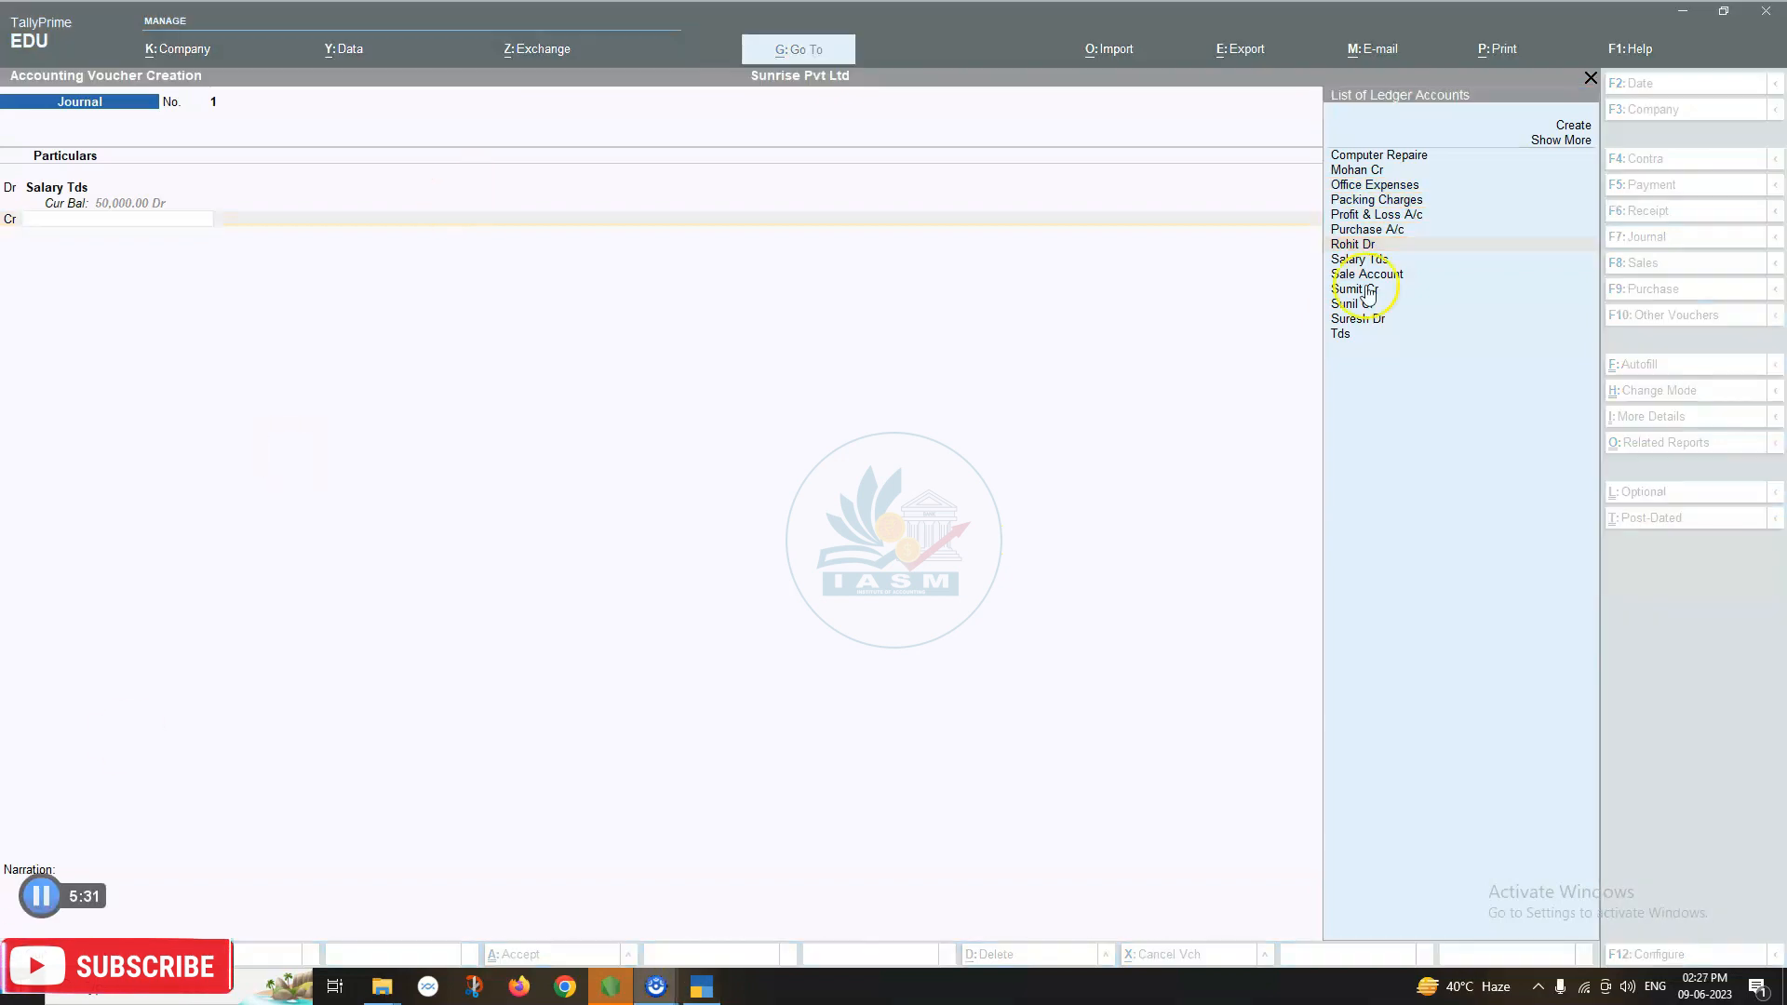
click(1368, 291)
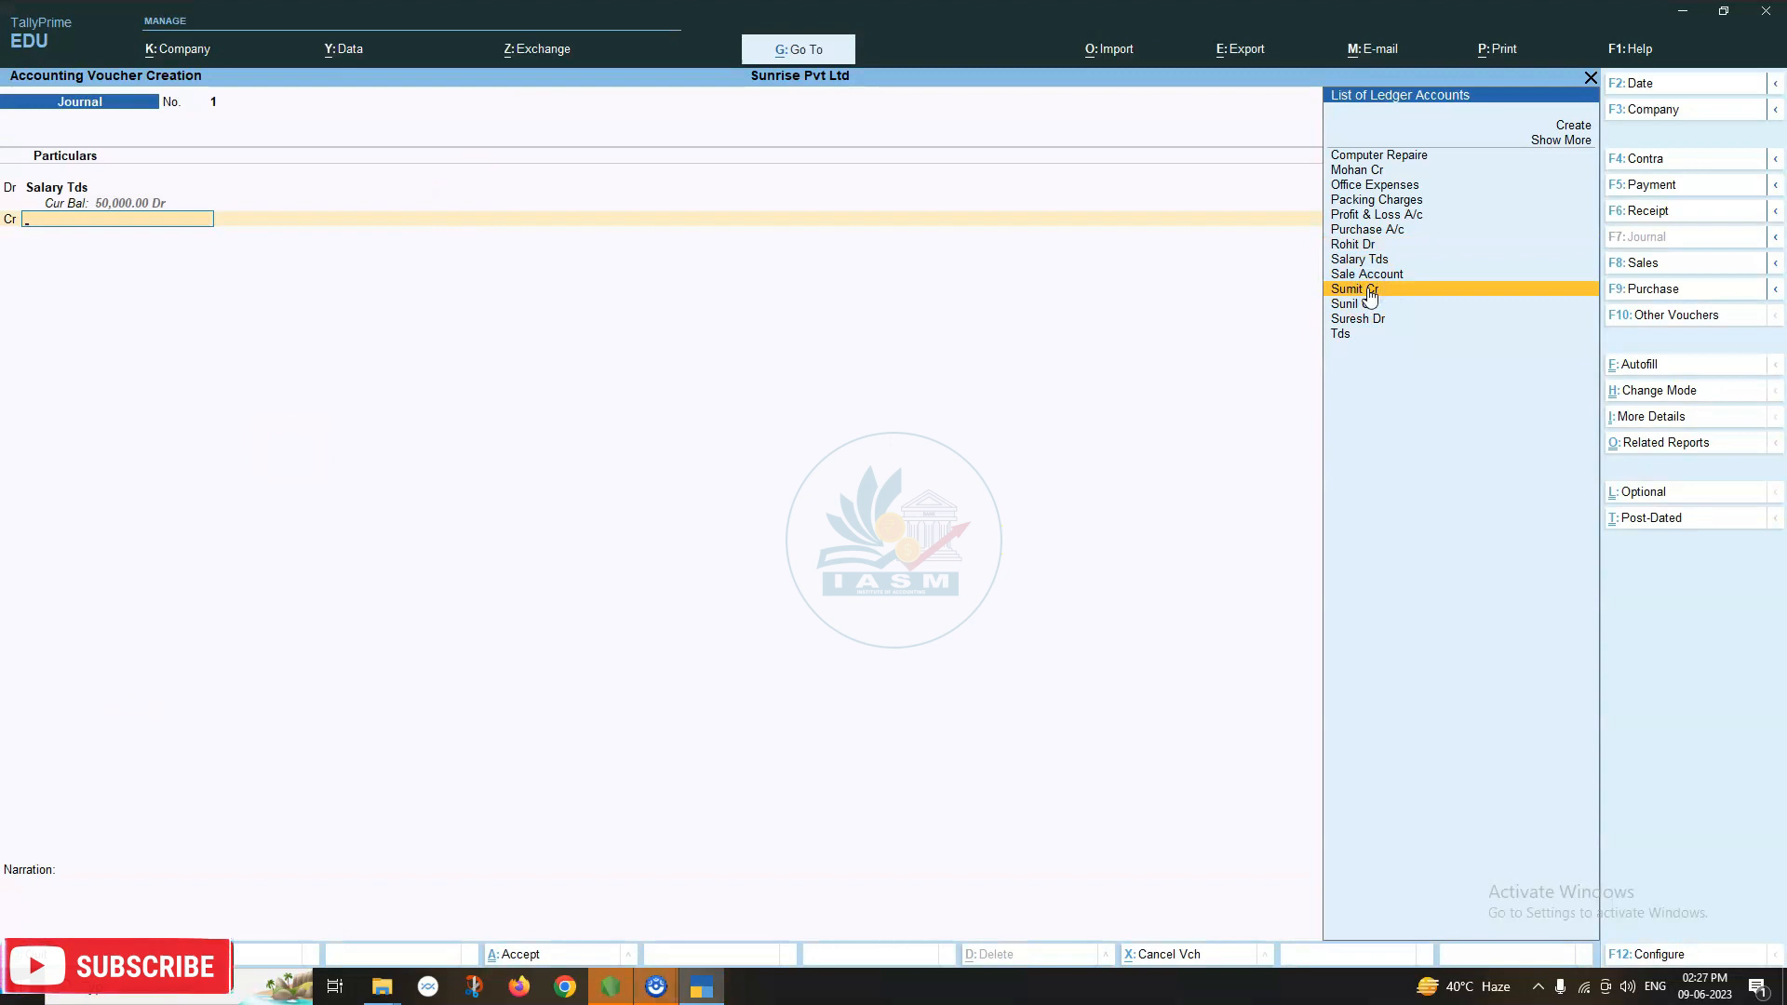
click(1369, 291)
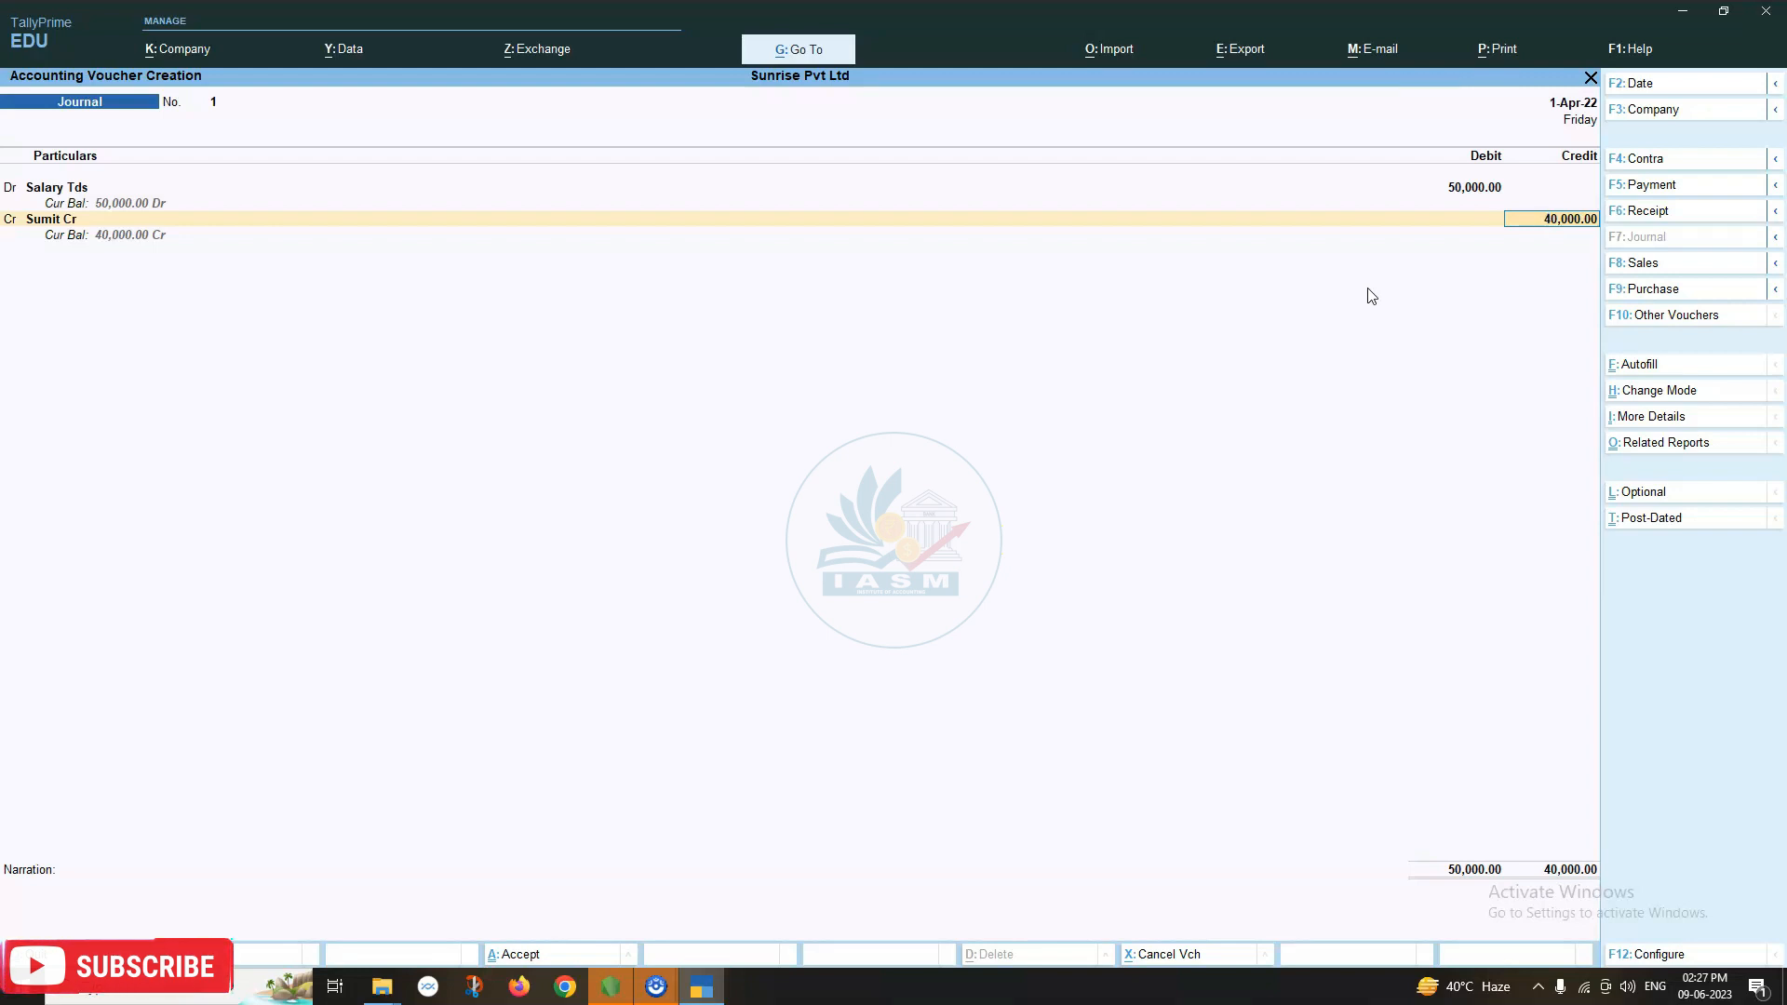
Accept Sumit Cr's 40,000 credit with New Ref 1 bill-wise lines of 50,000 Cr and 10,000 Dr.
key(Return)
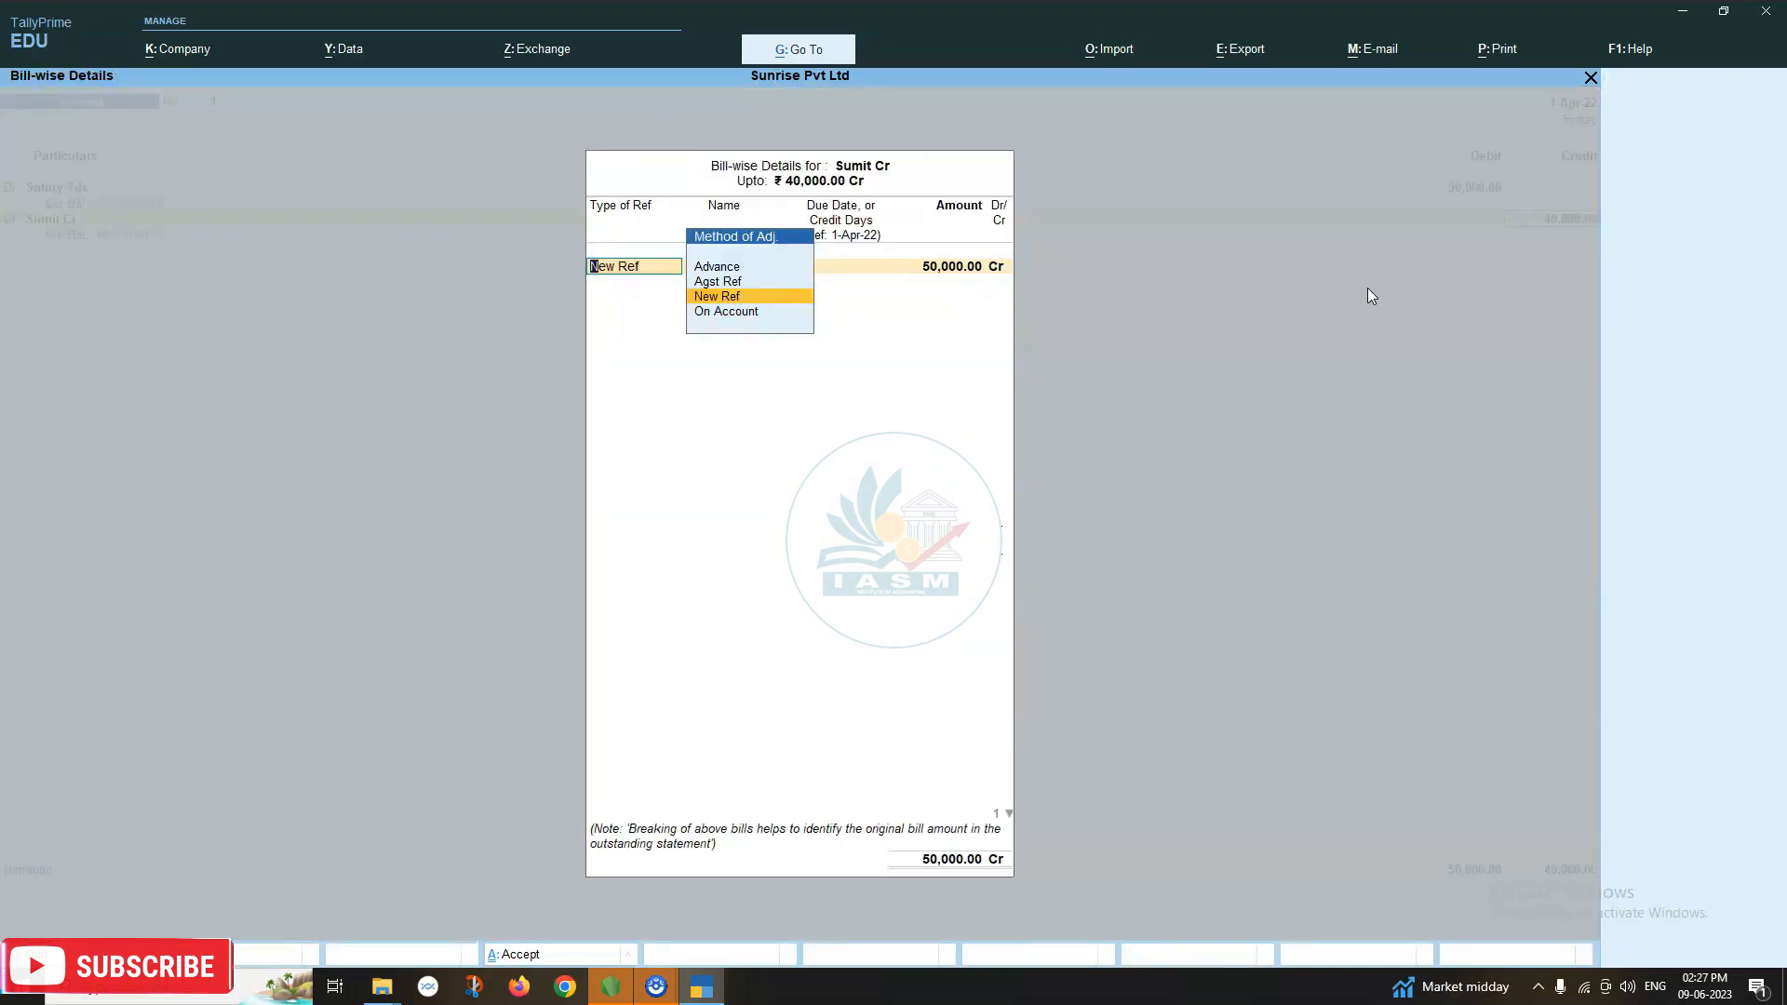
key(Return)
key(Return)
key(Return)
key(Return)
key(Return)
key(Return)
key(Return)
key(Return)
key(Return)
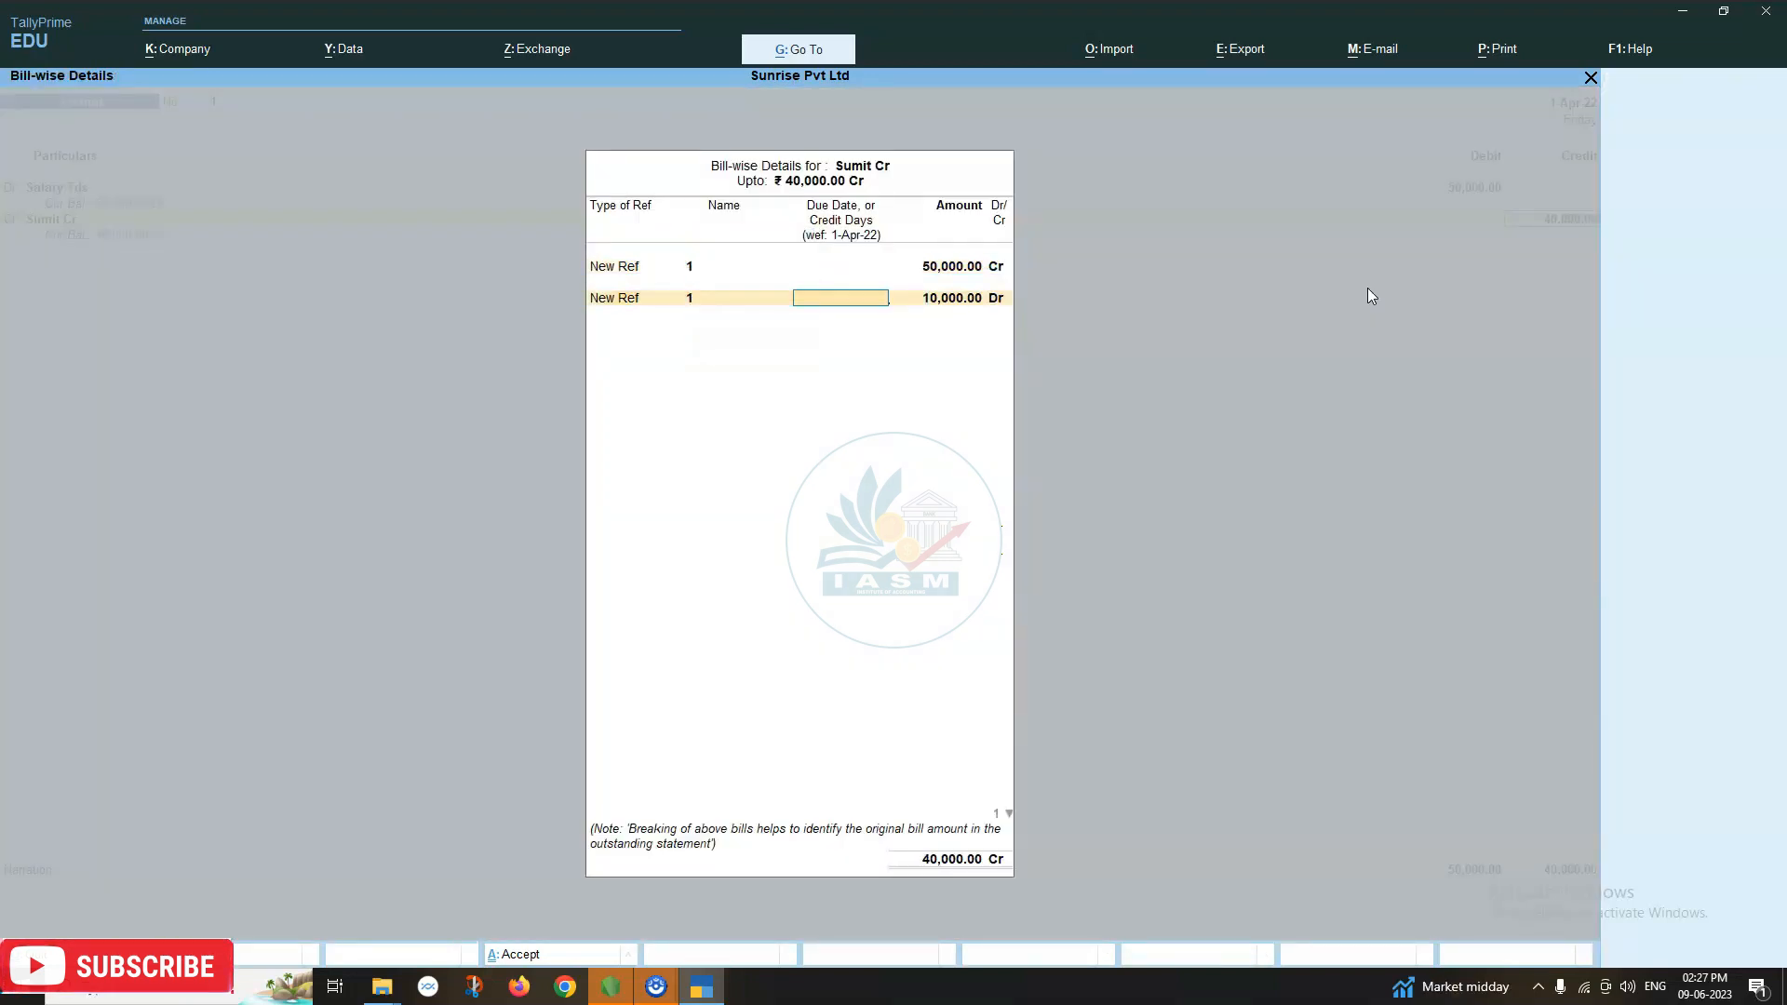
key(Return)
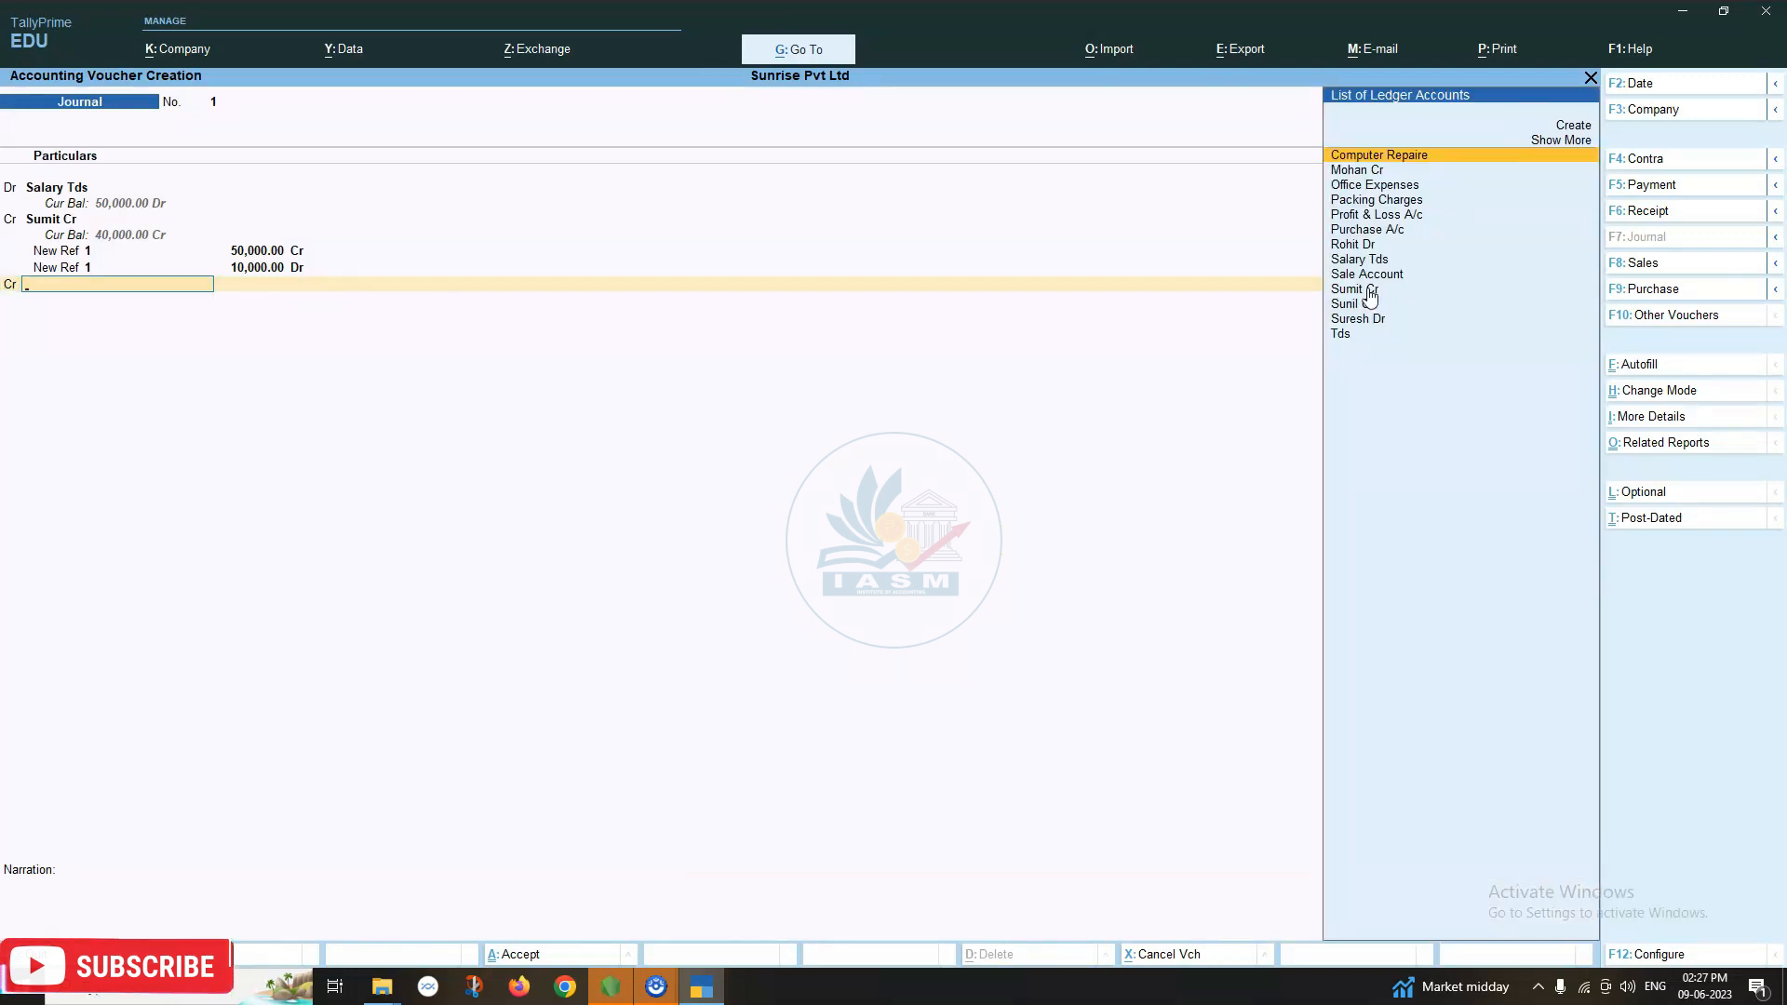
Add a Tds credit line of 10,000.00 in the next Cr row.
text(td)
key(Return)
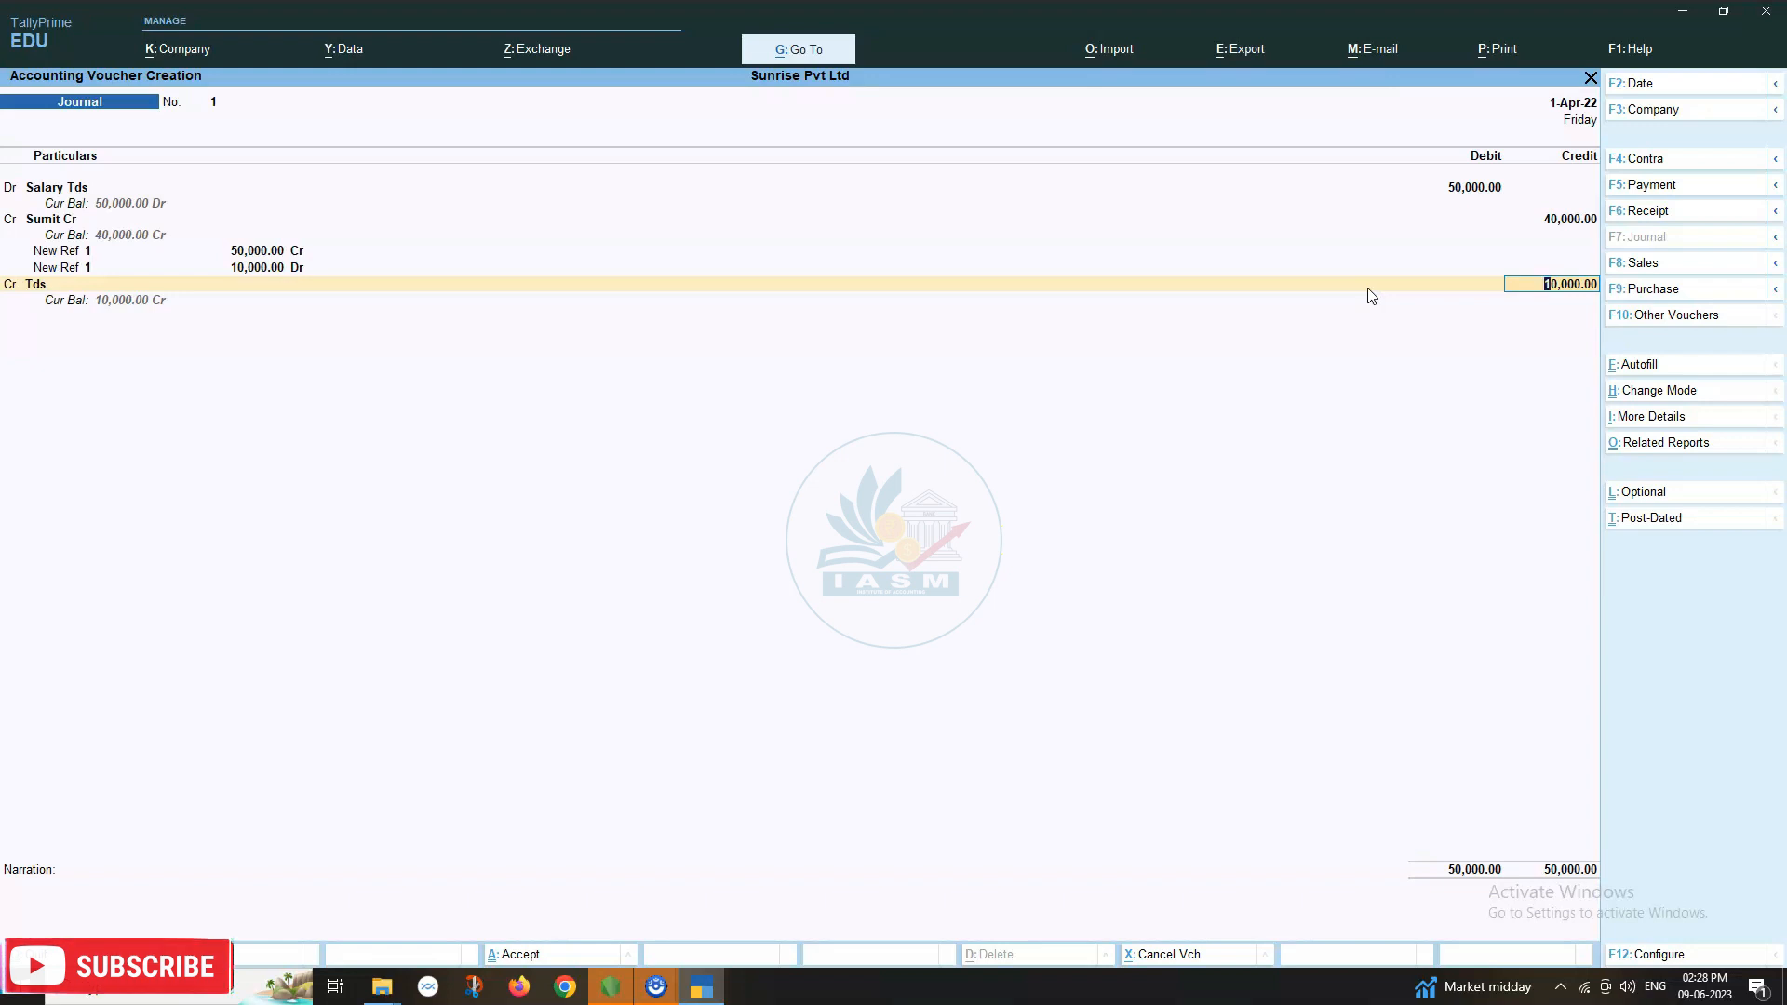
Quit the journal without saving and open Sumit Cr via Alter > Ledger.
key(Escape)
key(y)
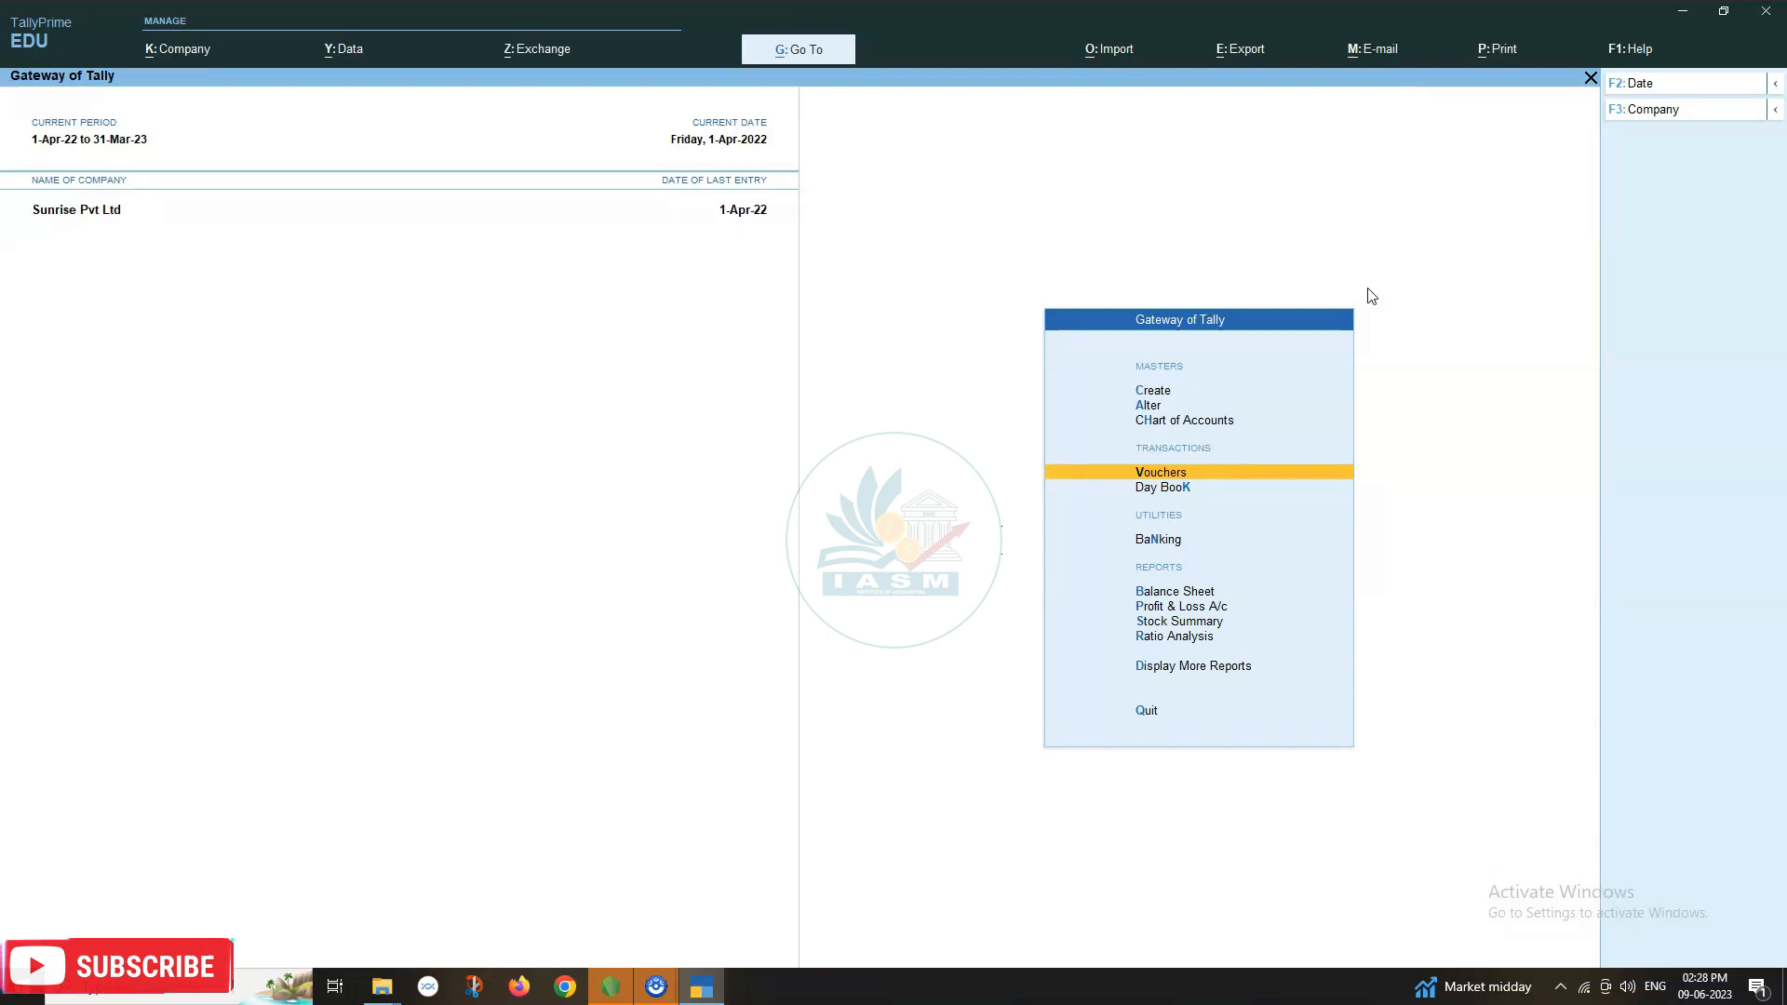
key(Up)
key(Up)
key(Up)
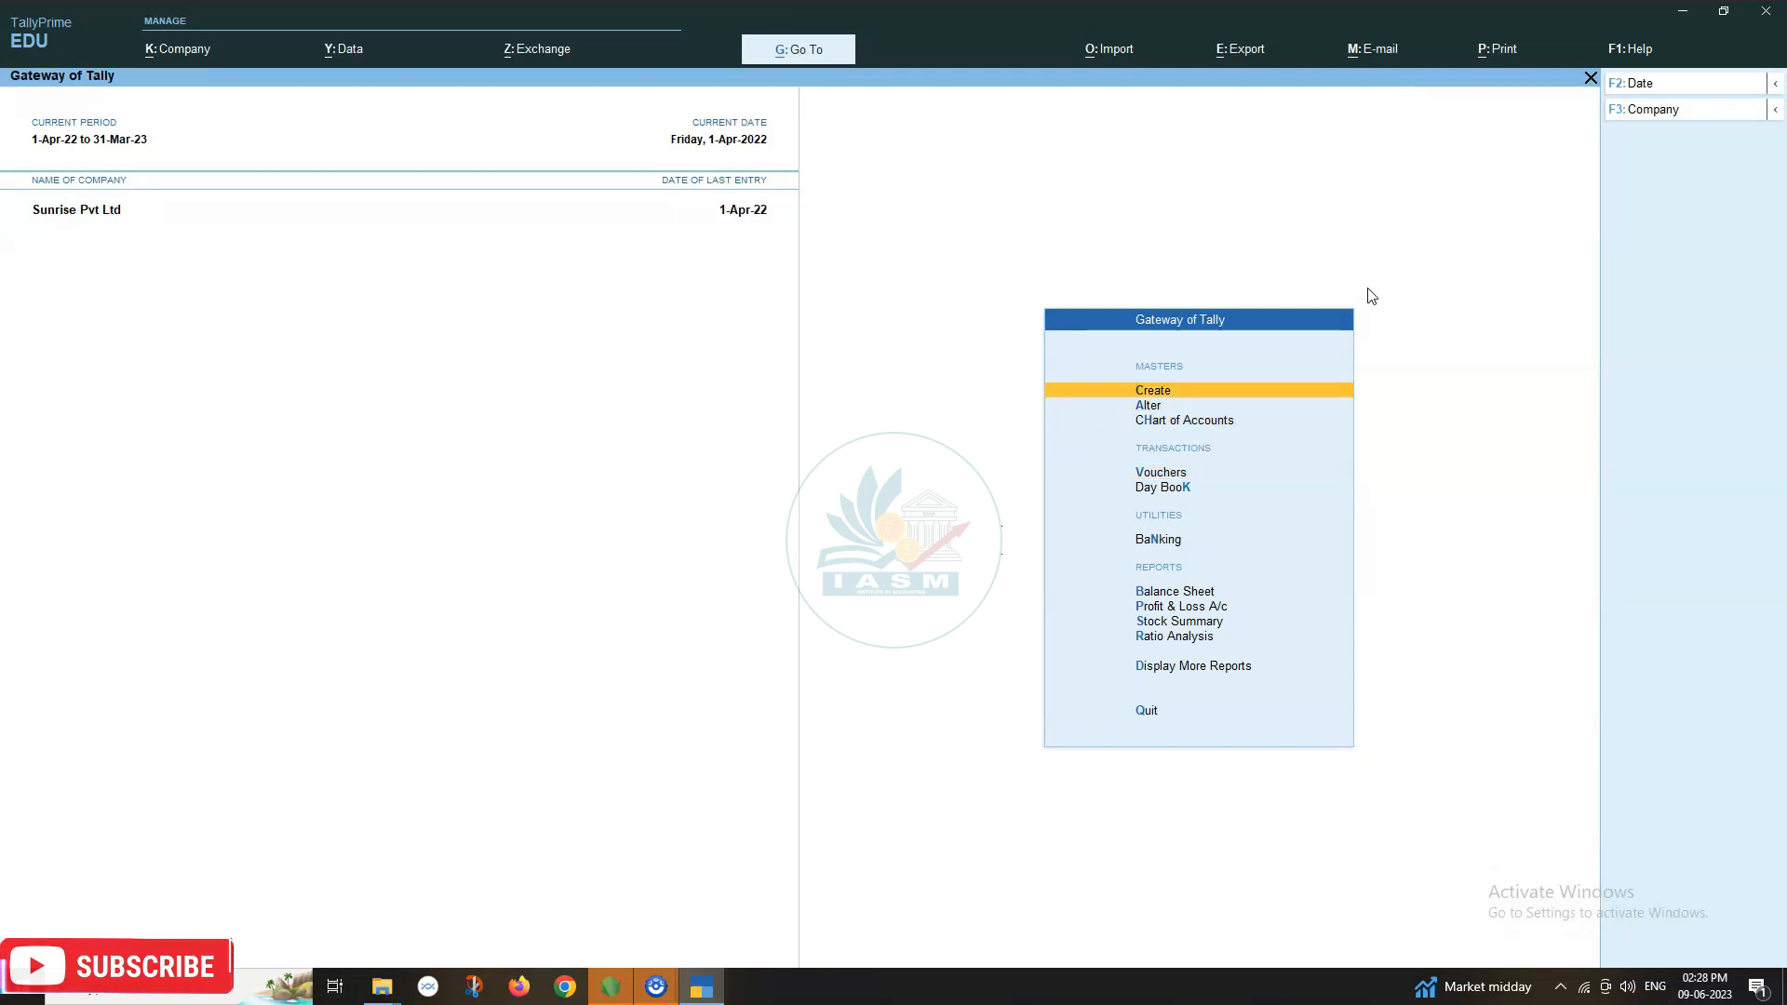
key(Down)
key(Return)
key(Down)
key(Down)
key(Up)
key(Return)
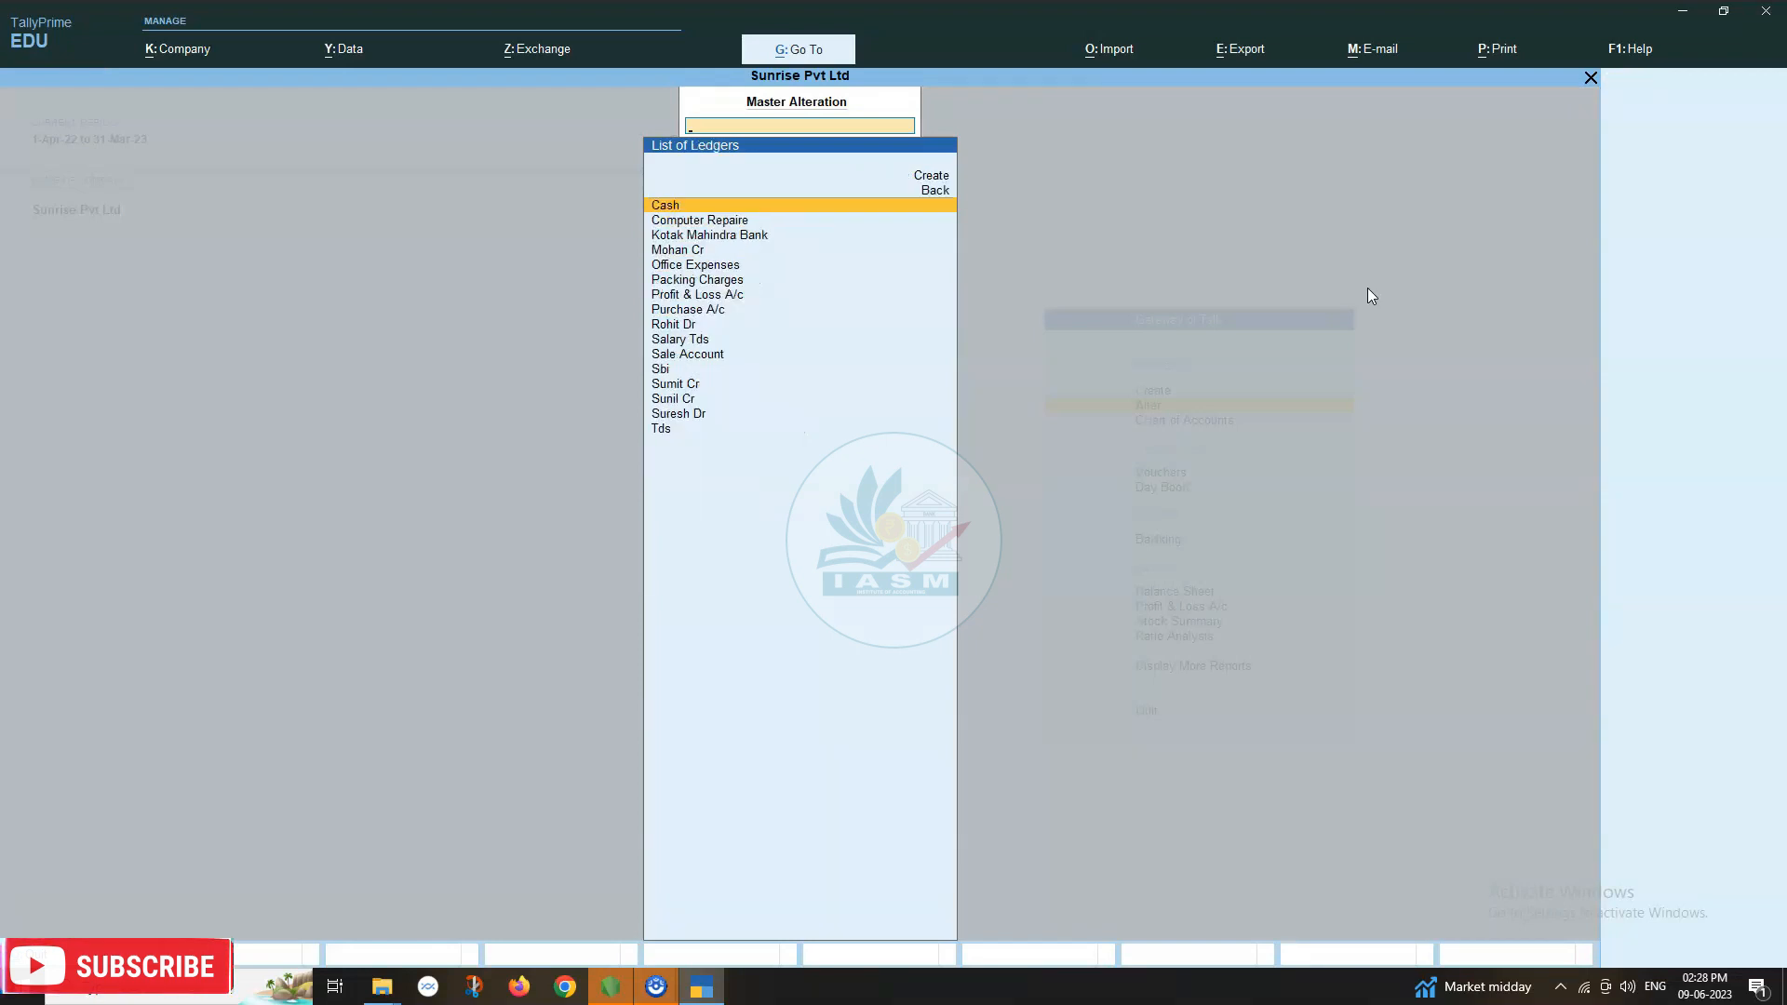
key(Down)
key(Down)
key(Down)
key(Down)
key(Down)
key(Down)
key(Down)
key(Down)
key(Down)
key(Down)
key(Down)
key(Down)
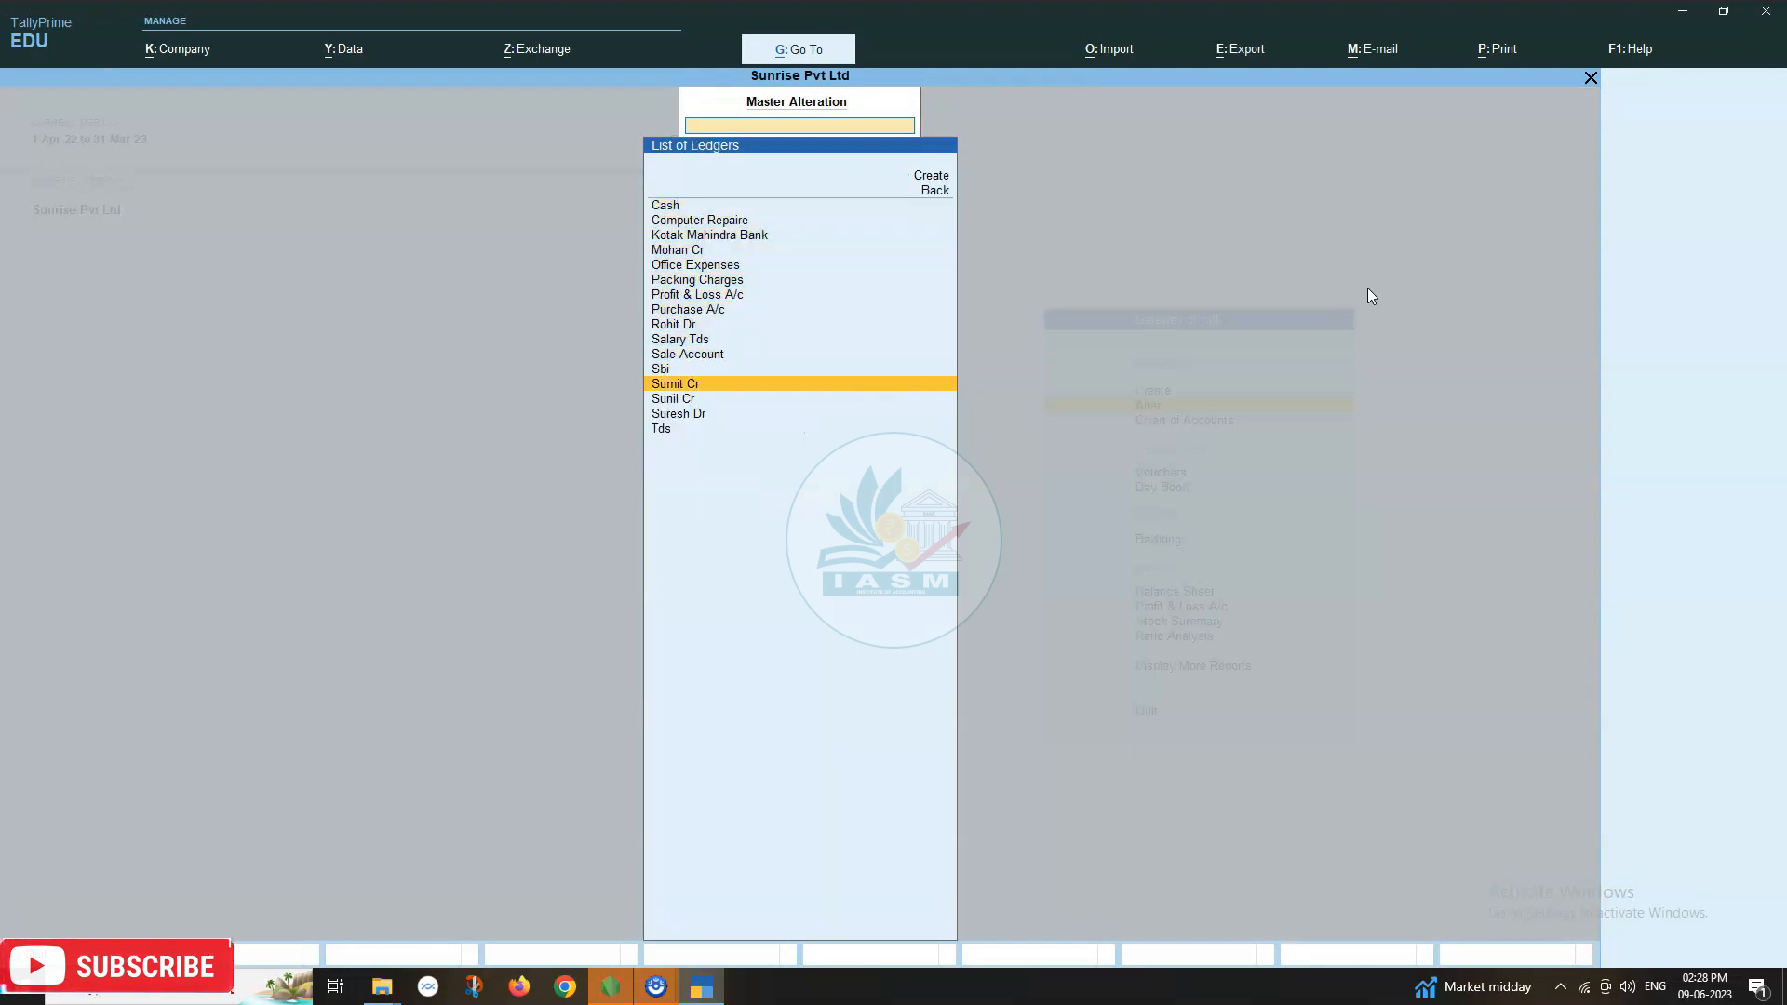
key(Return)
key(Return)
key(Return)
key(Return)
key(Return)
key(Return)
key(Return)
key(Return)
key(Return)
key(Return)
key(Return)
key(Return)
key(Return)
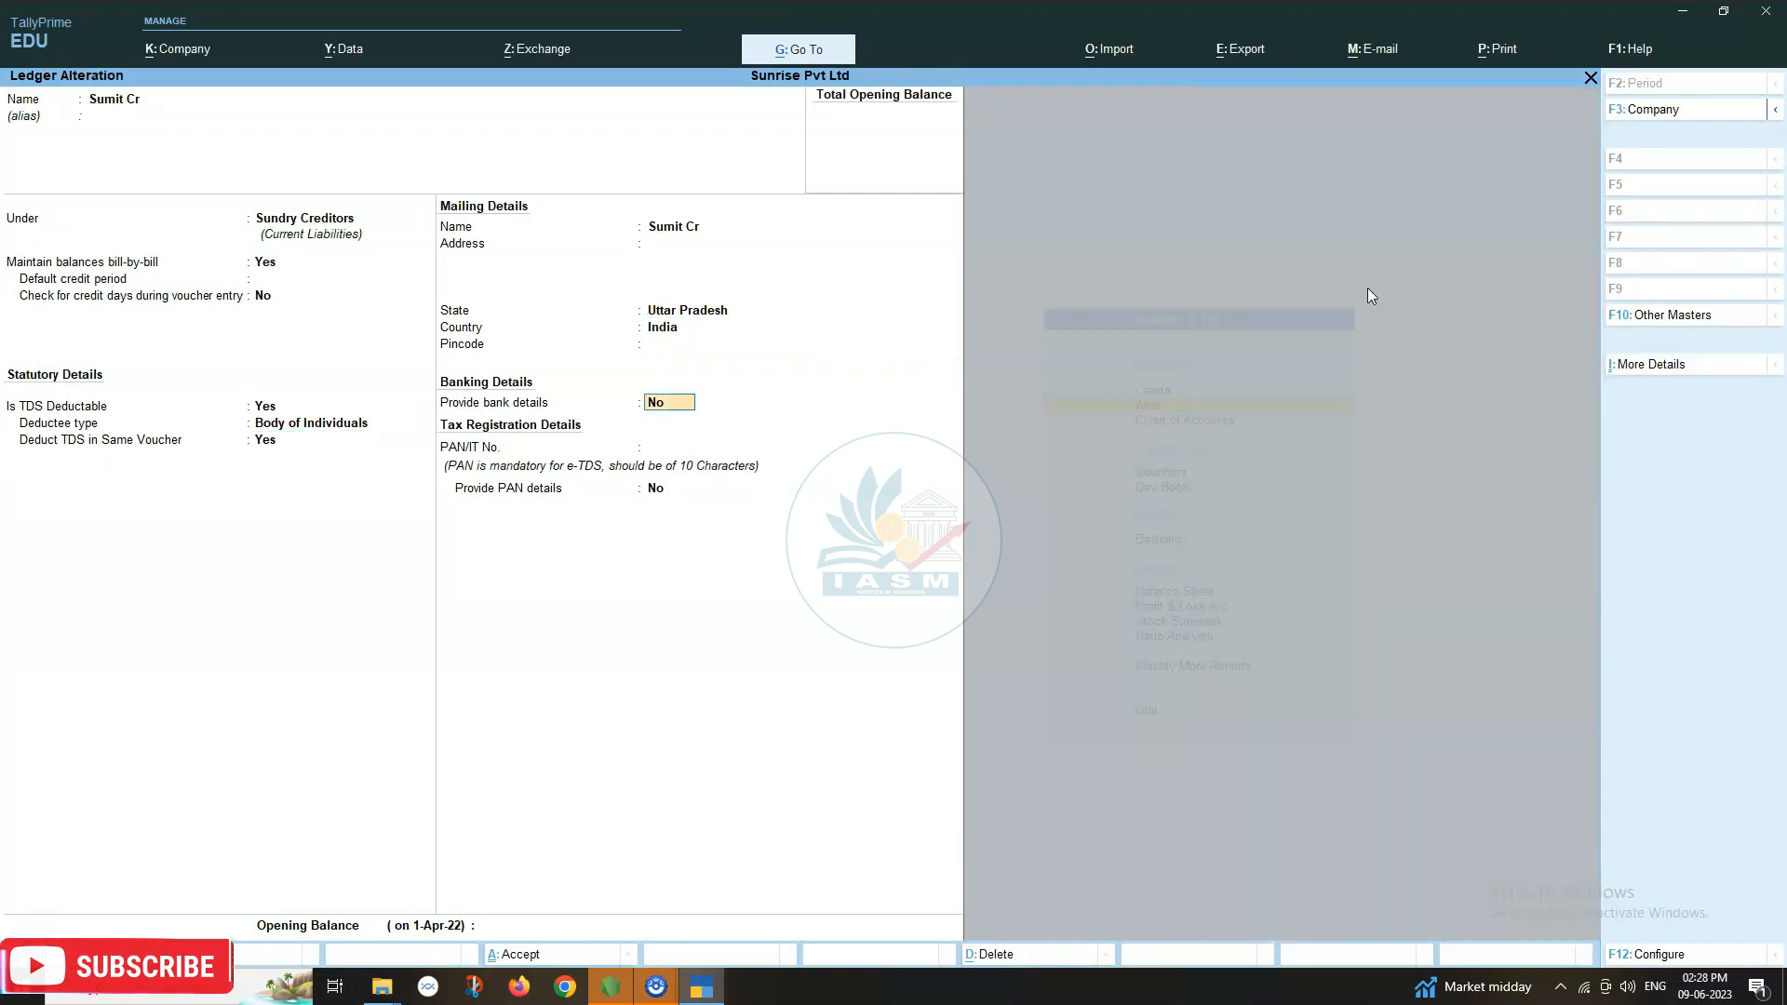
Enter Sumit Cr's PAN number and set Provide PAN details to Yes.
key(Return)
key(Return)
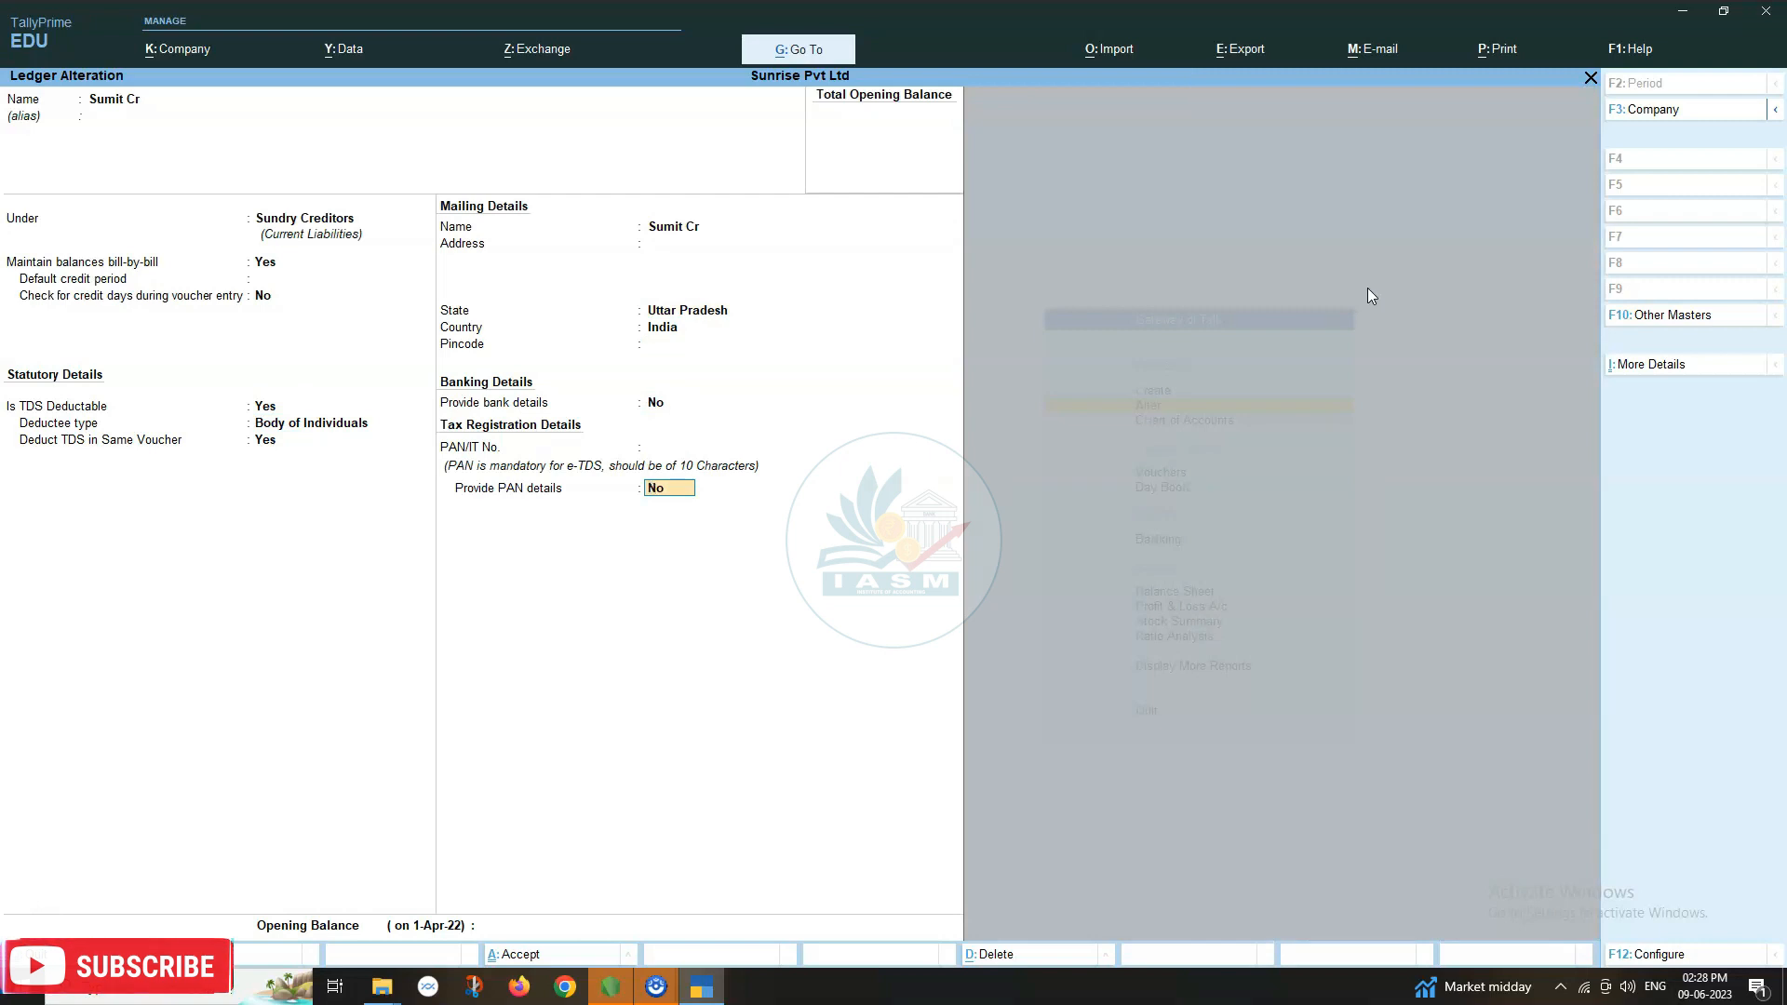
text(no)
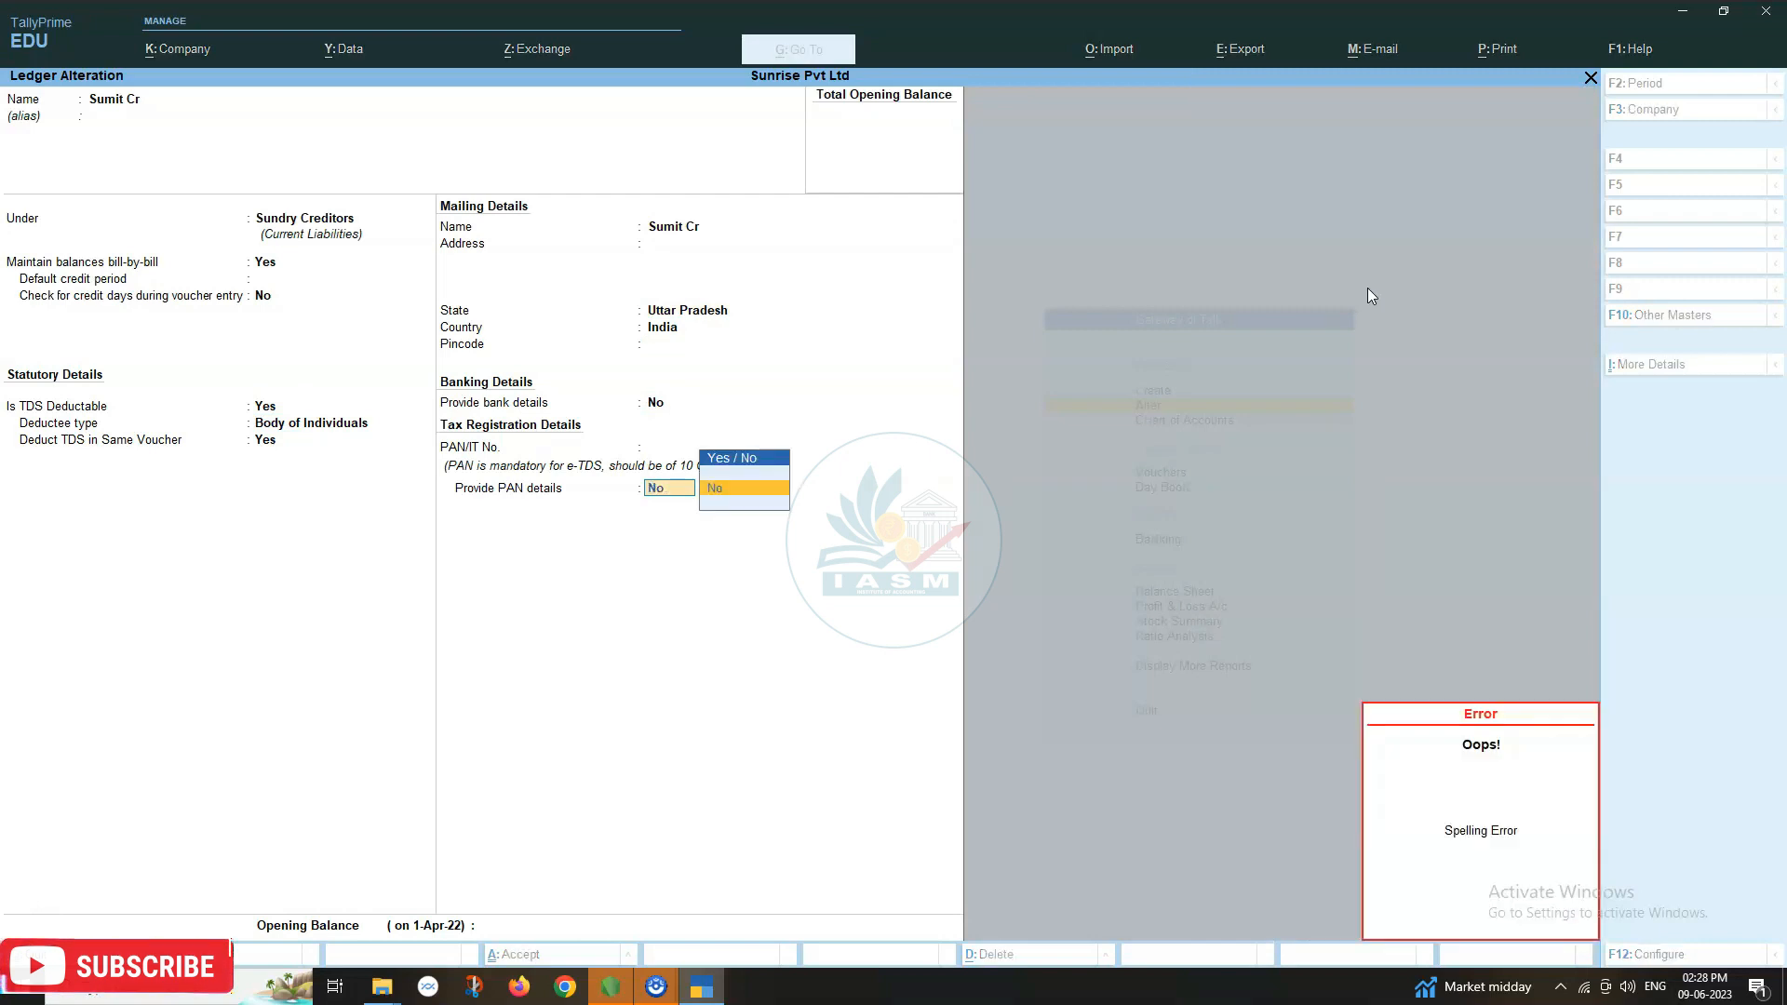
key(BackSpace)
key(BackSpace)
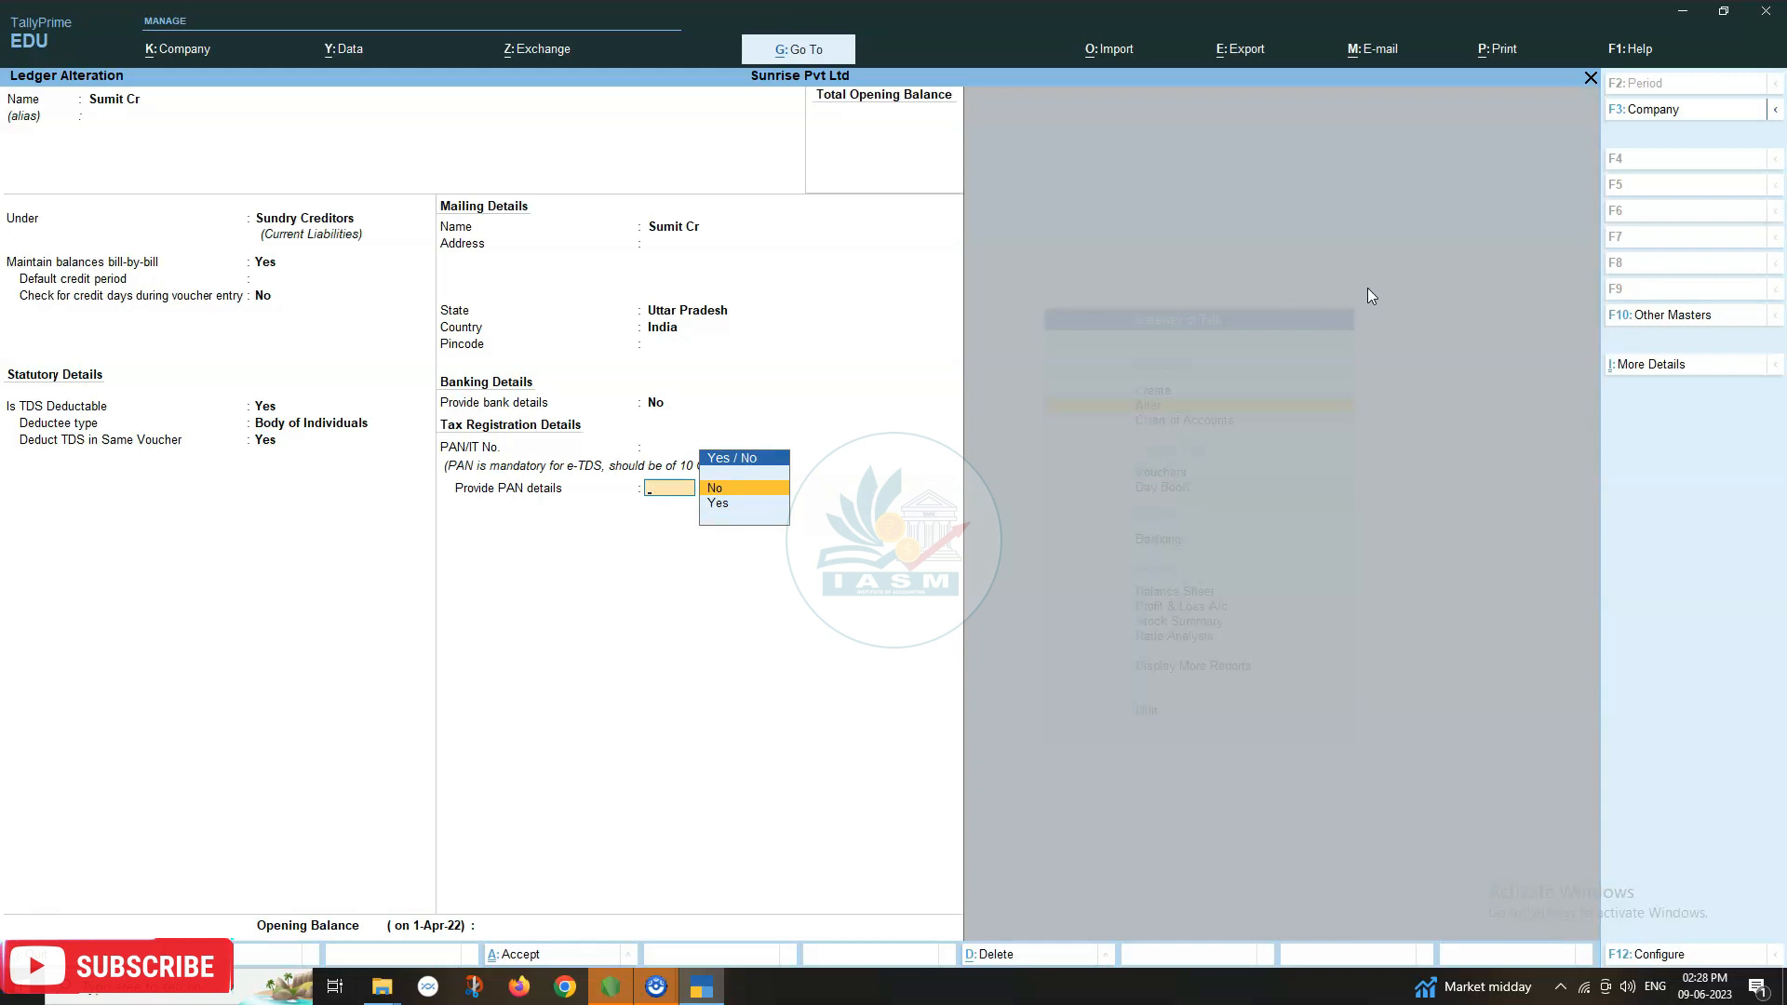
key(Escape)
key(Escape)
key(BackSpace)
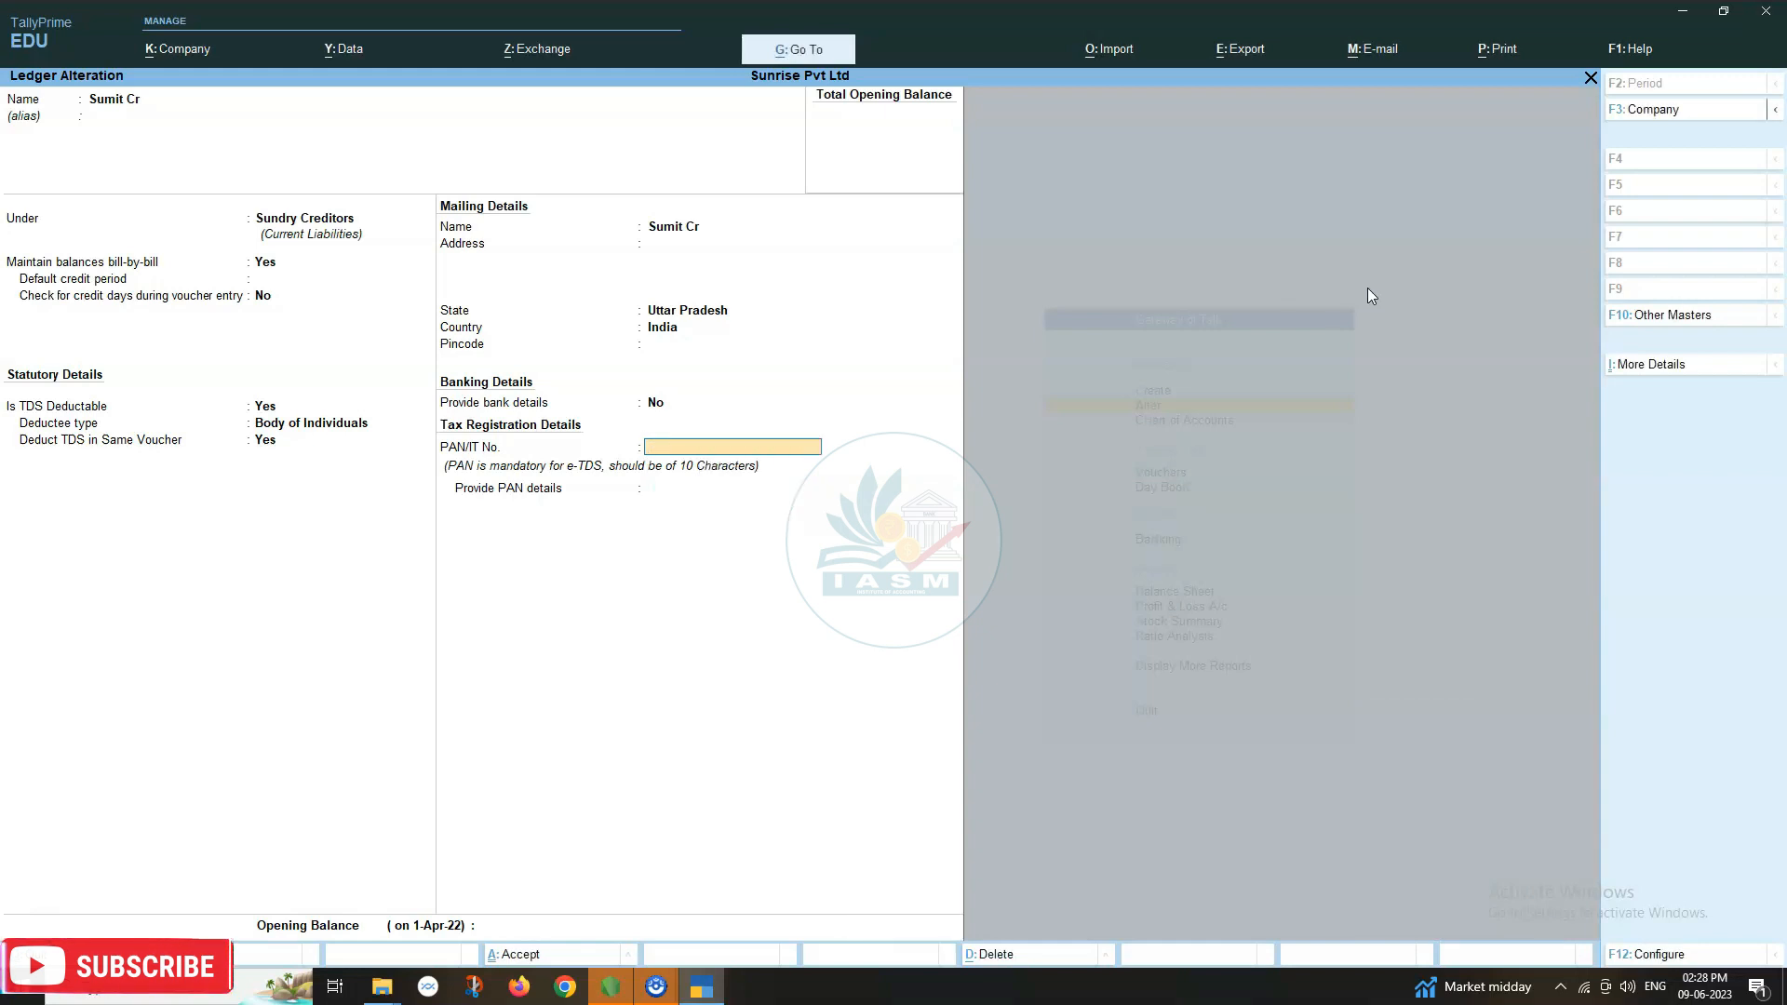
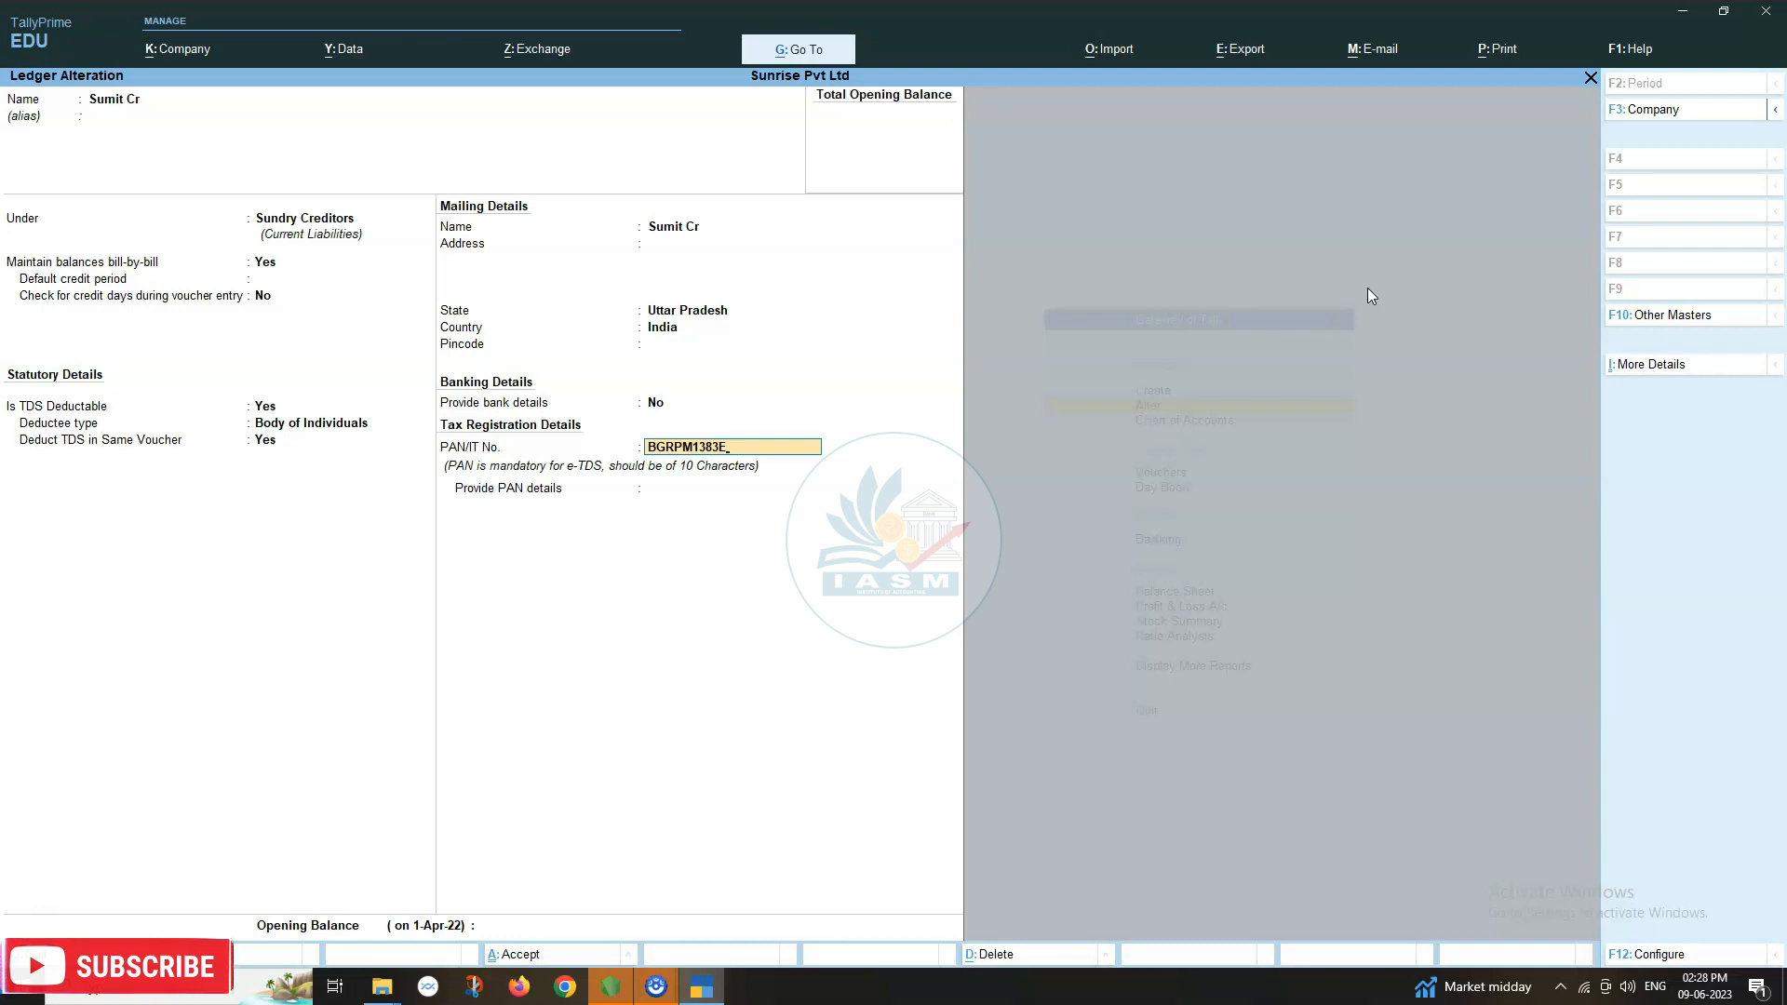
key(Return)
key(Return)
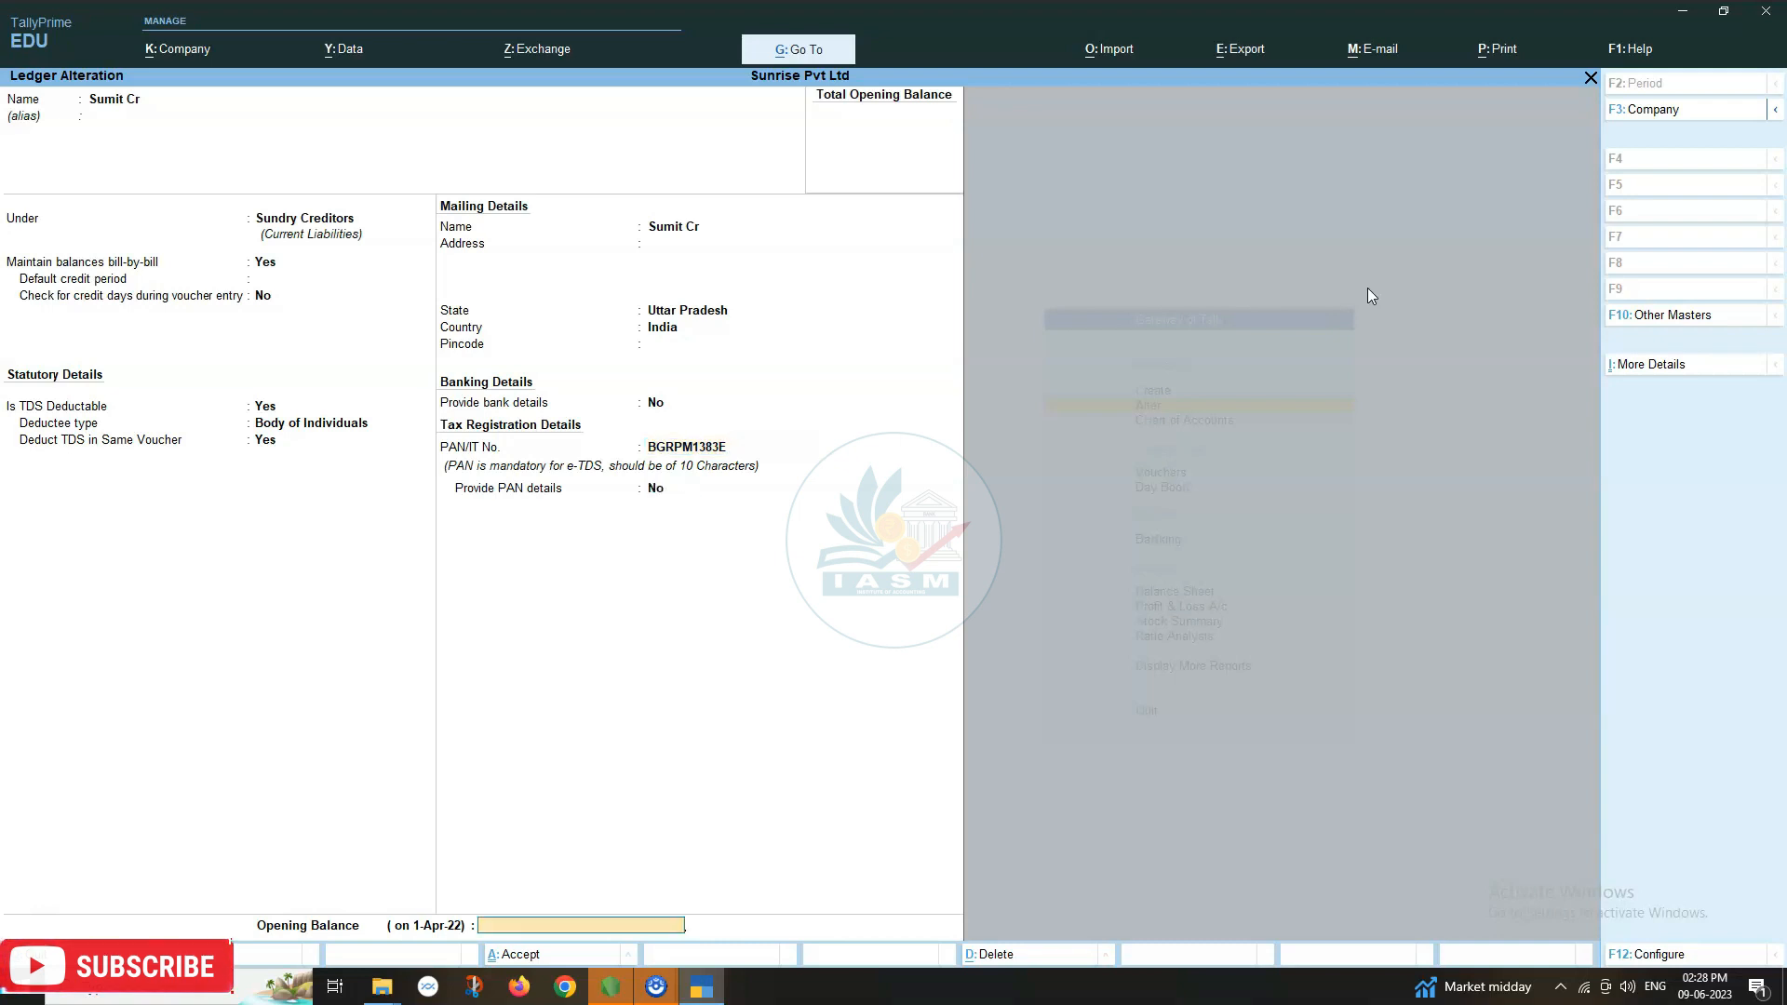
key(BackSpace)
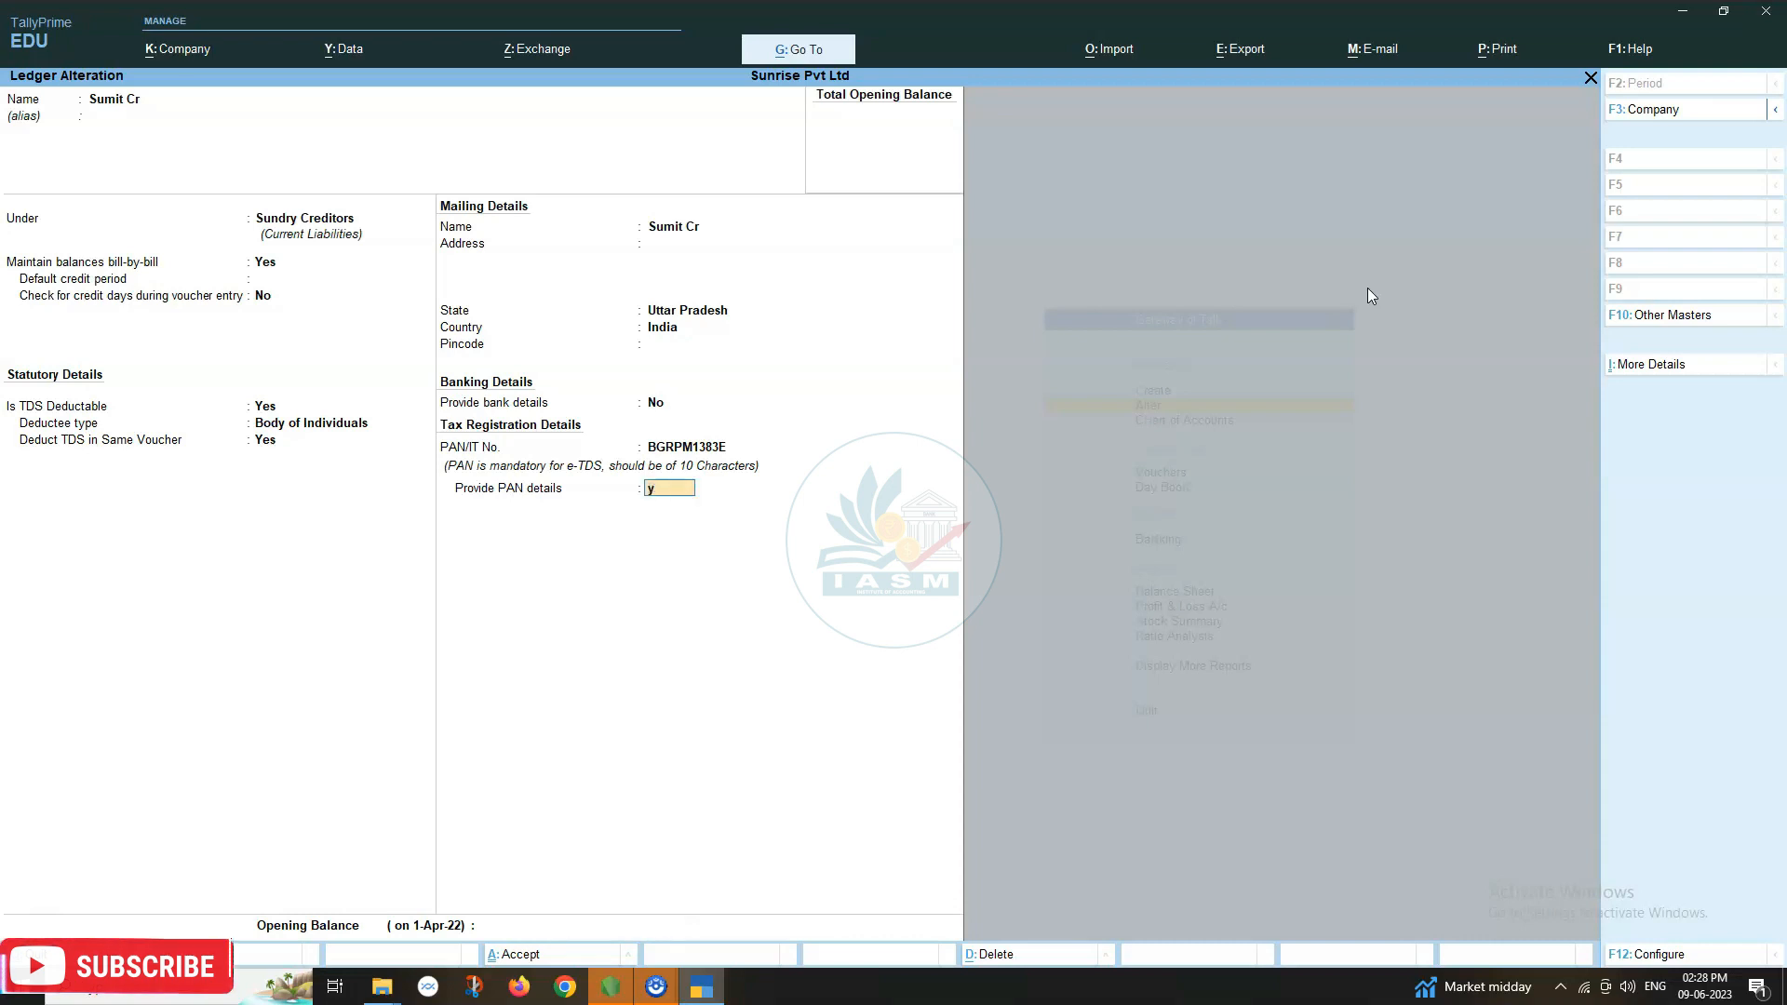
key(y)
key(Return)
key(Return)
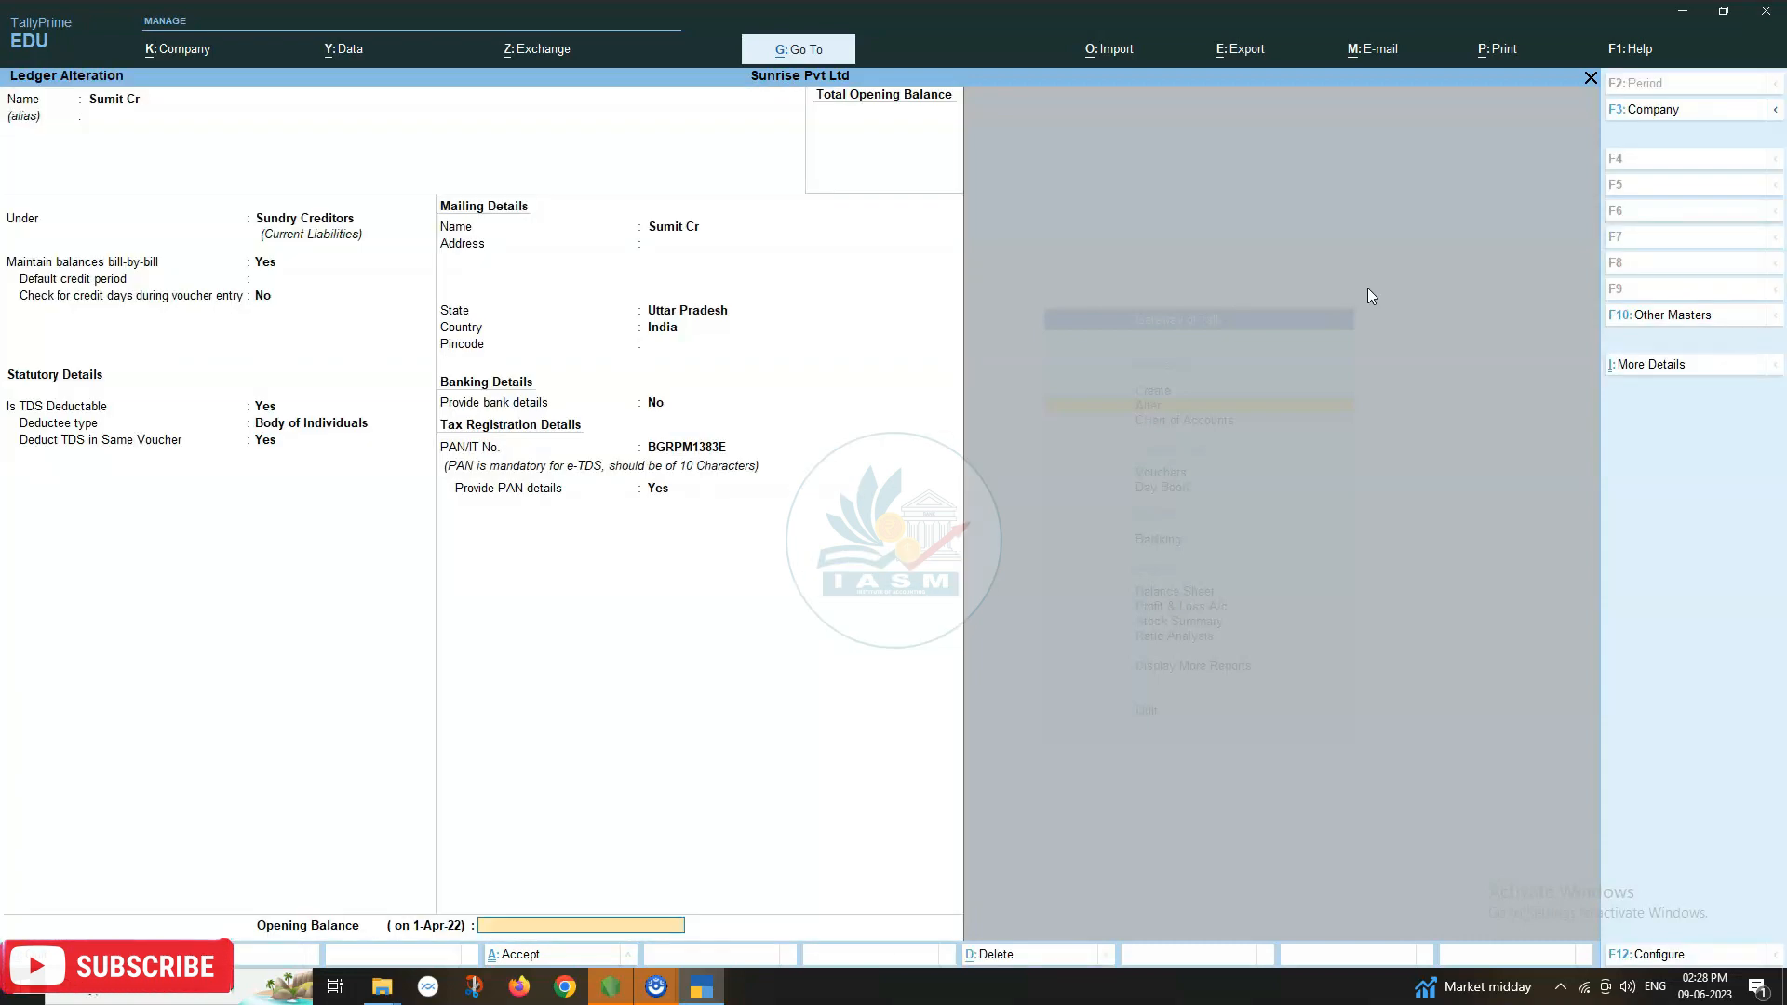
key(Return)
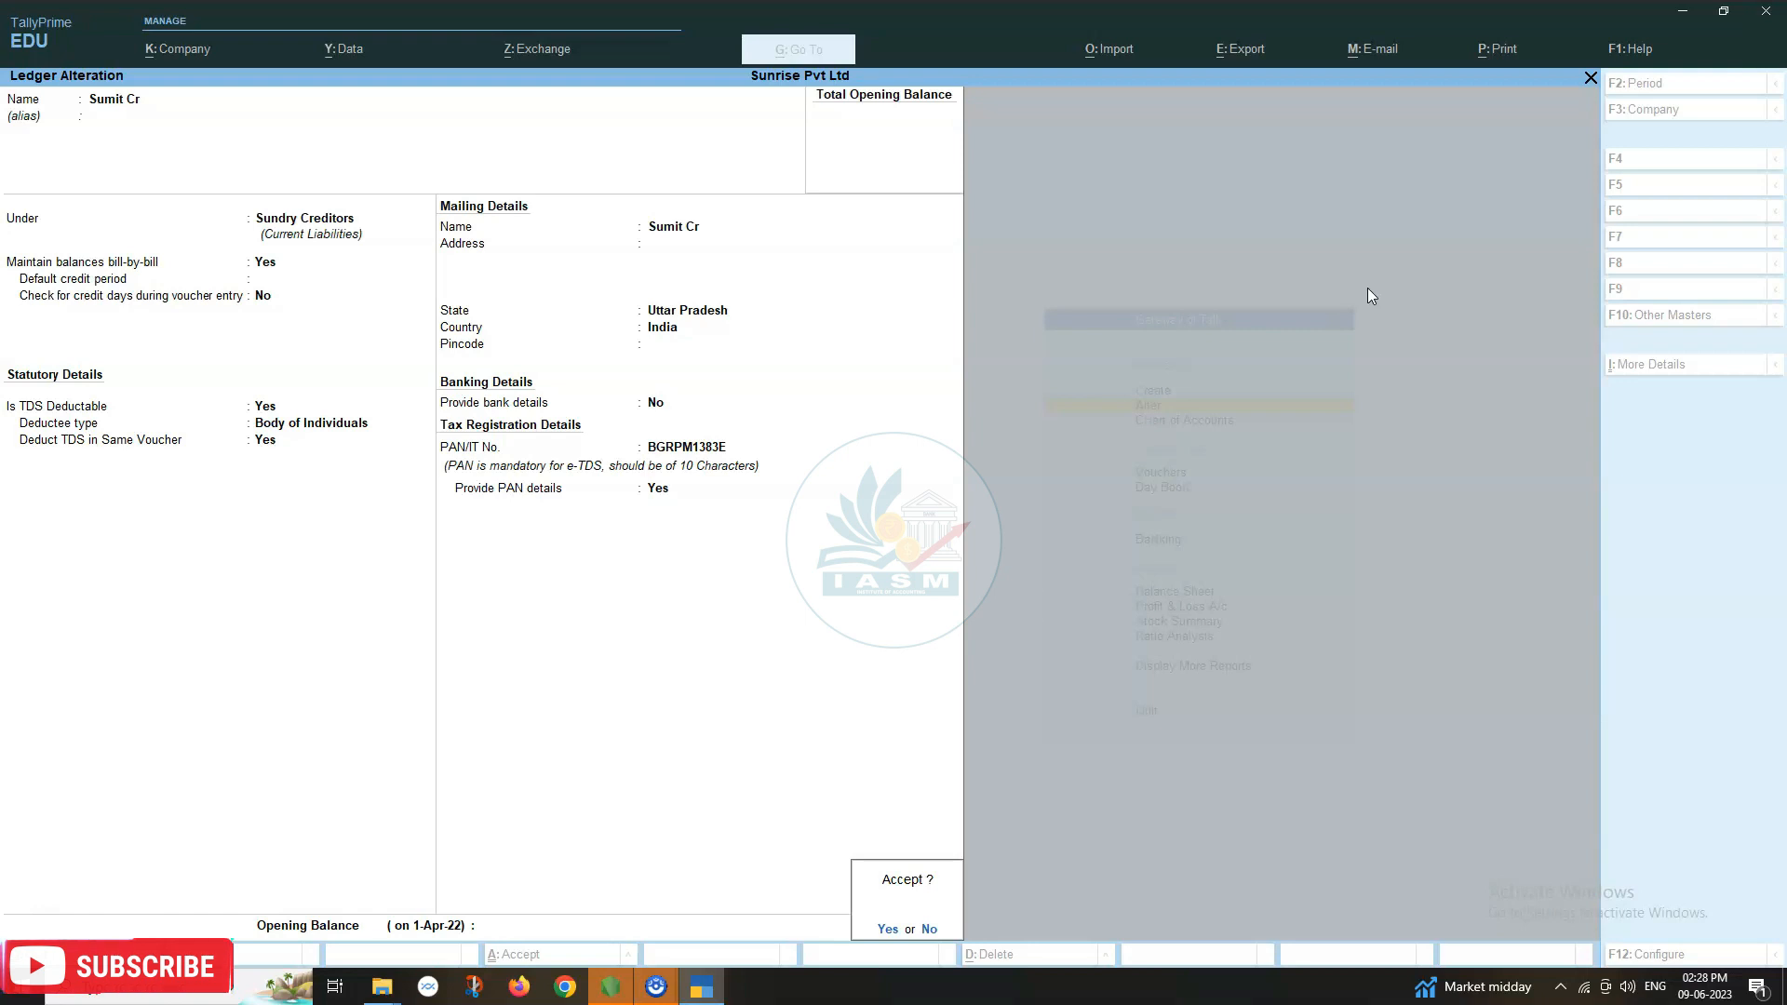
Accept the altered Sumit Cr ledger and return to the Gateway of Tally.
key(Return)
key(Escape)
key(Escape)
key(Down)
key(Down)
key(Down)
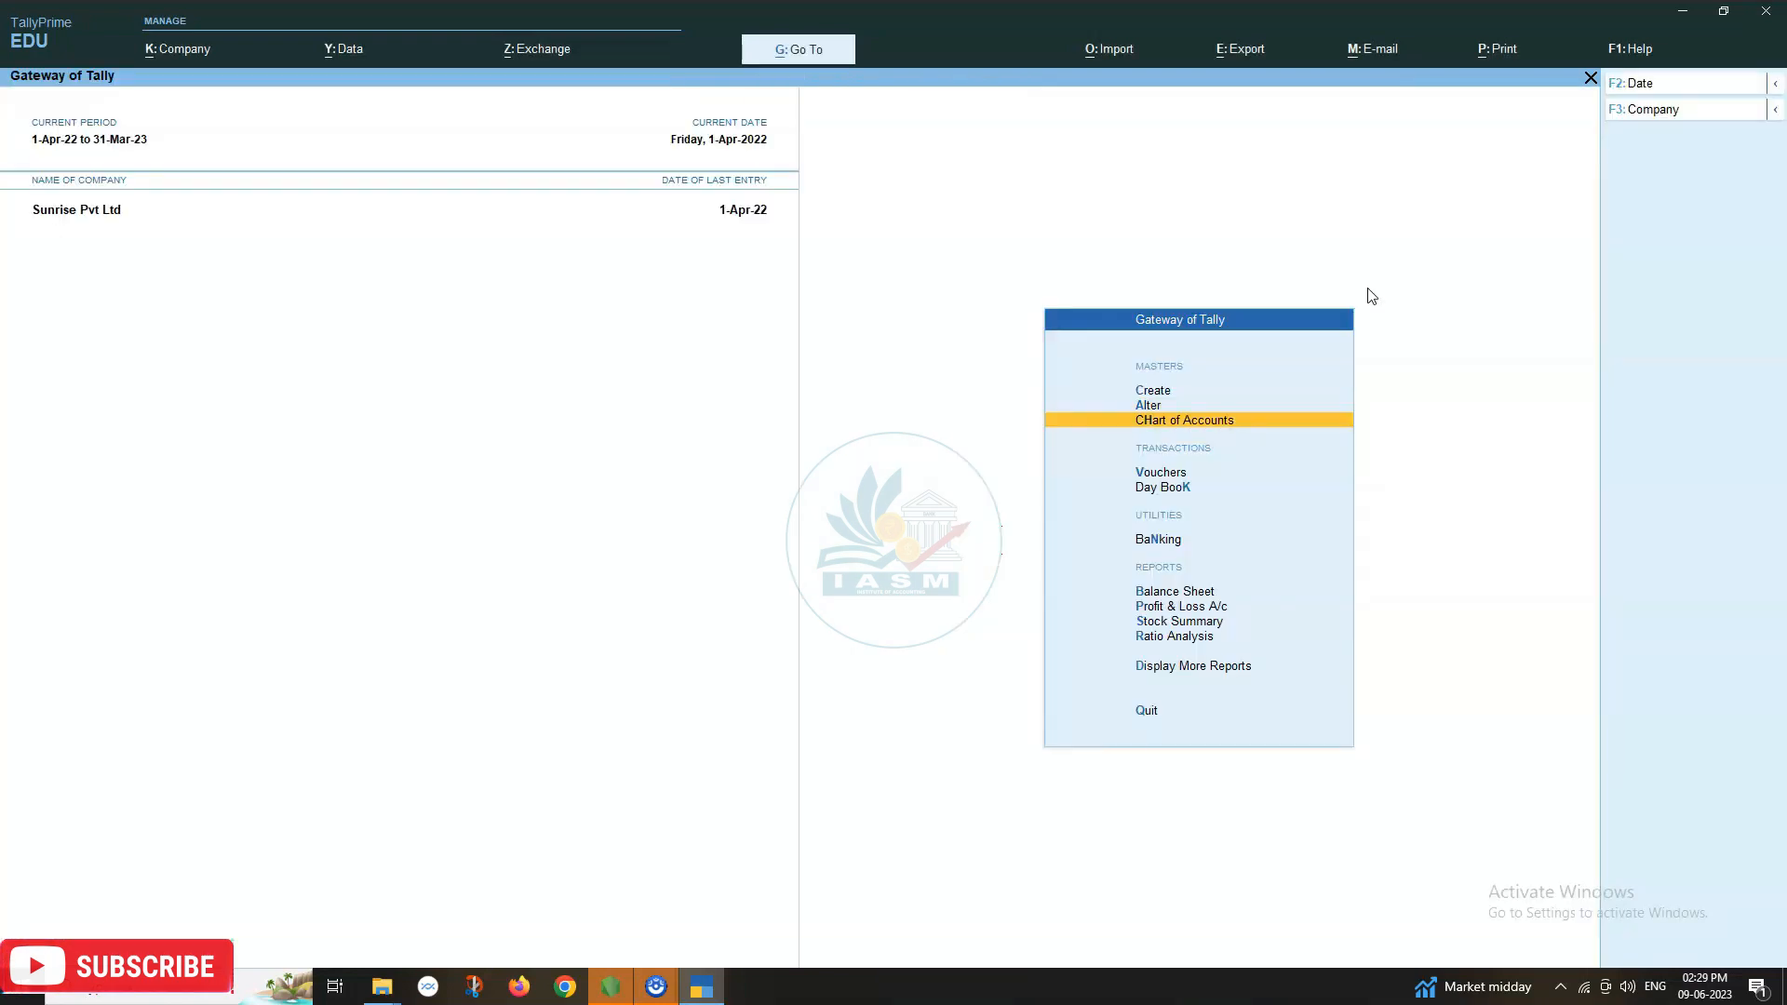
key(Up)
Start a new Journal debiting Salary Tds 50,000.
key(Return)
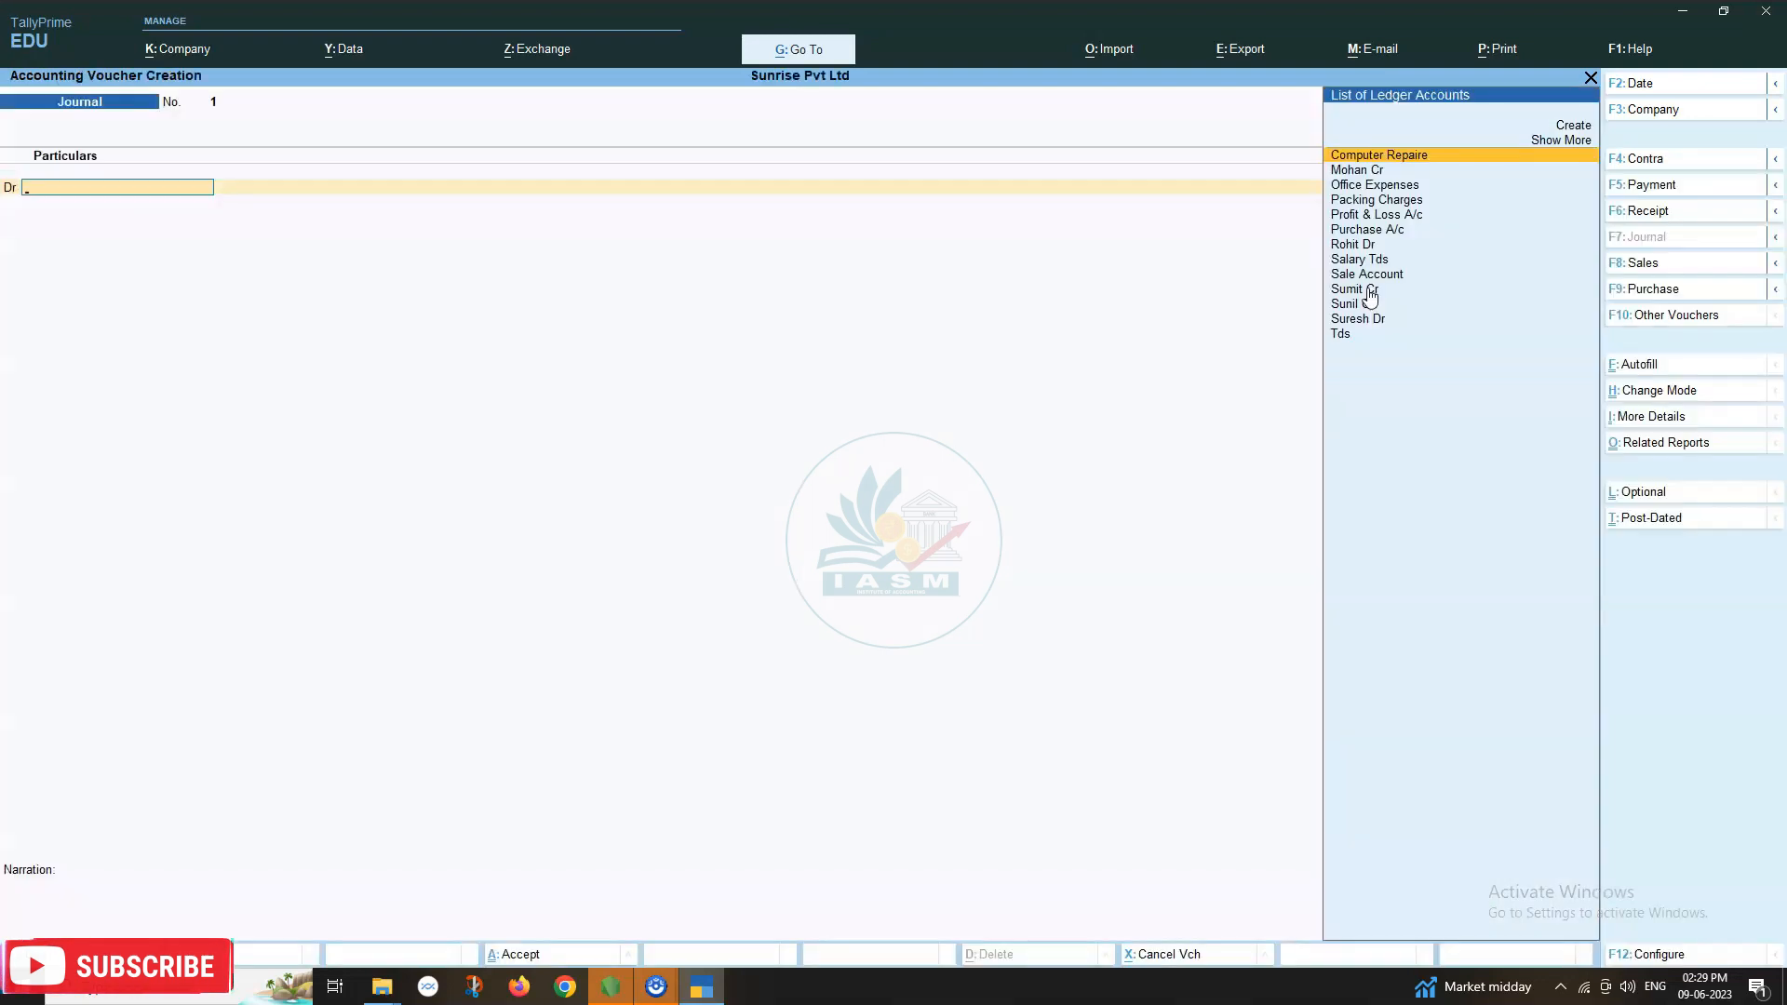
text(Salary)
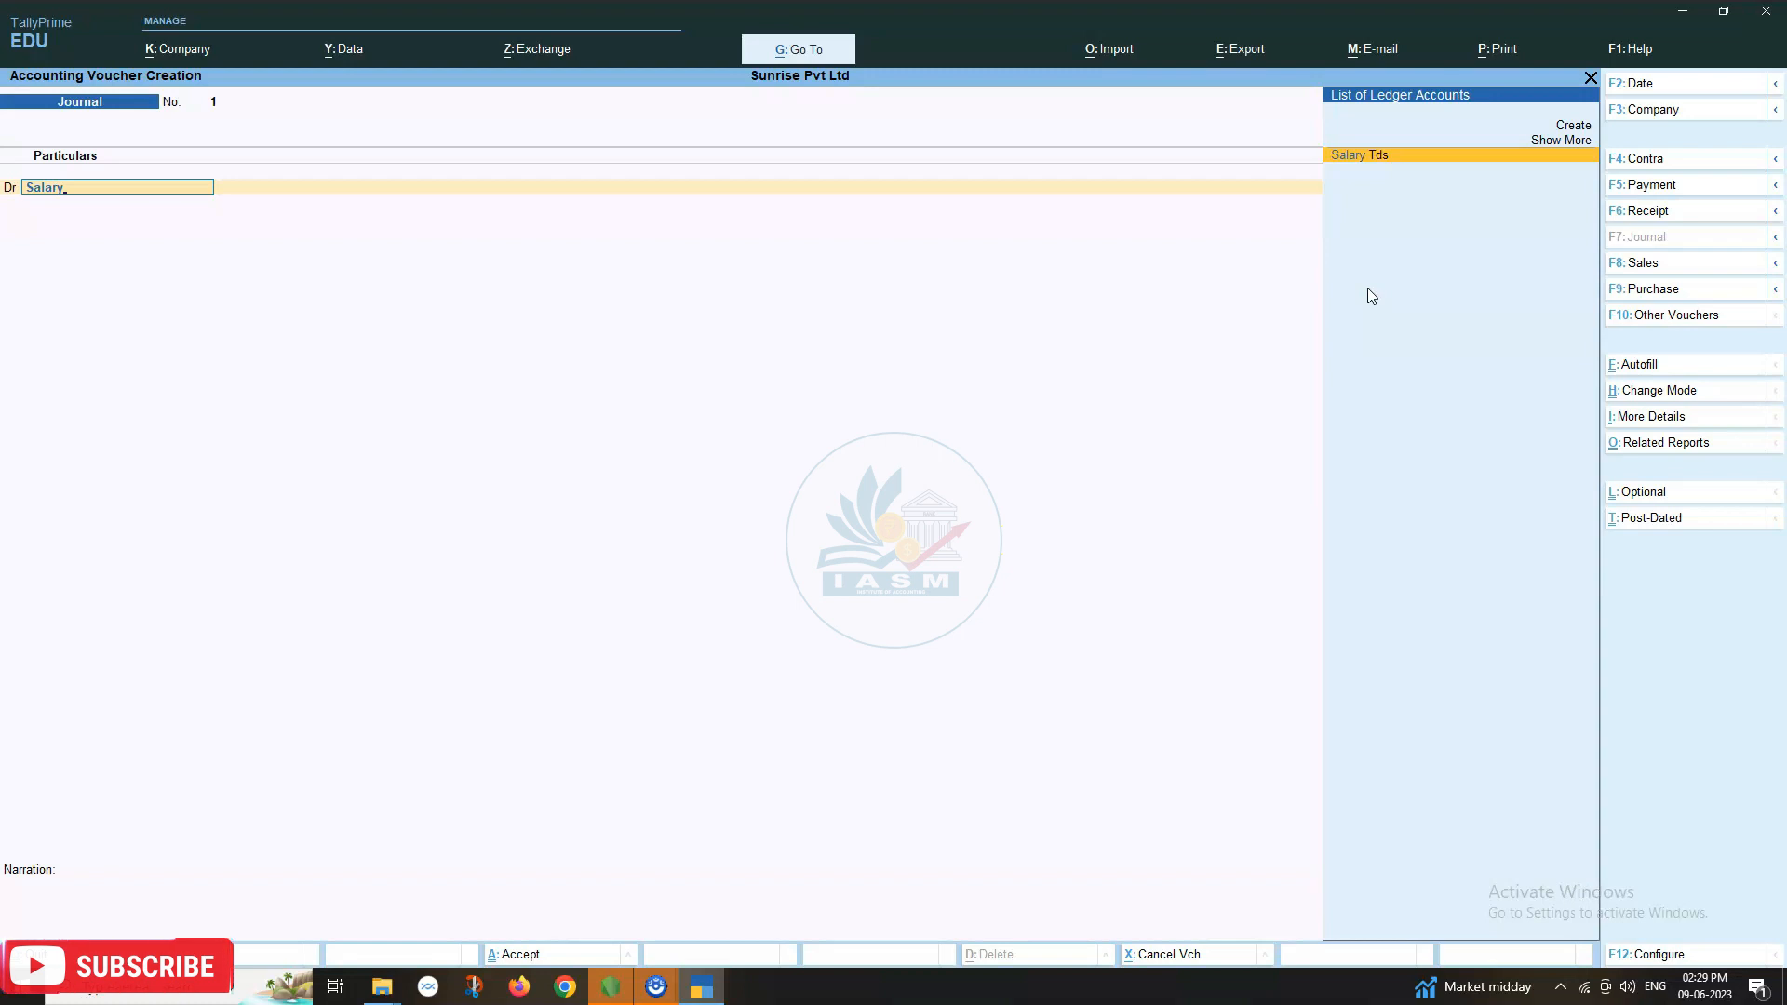
key(Return)
text(50,000)
key(Return)
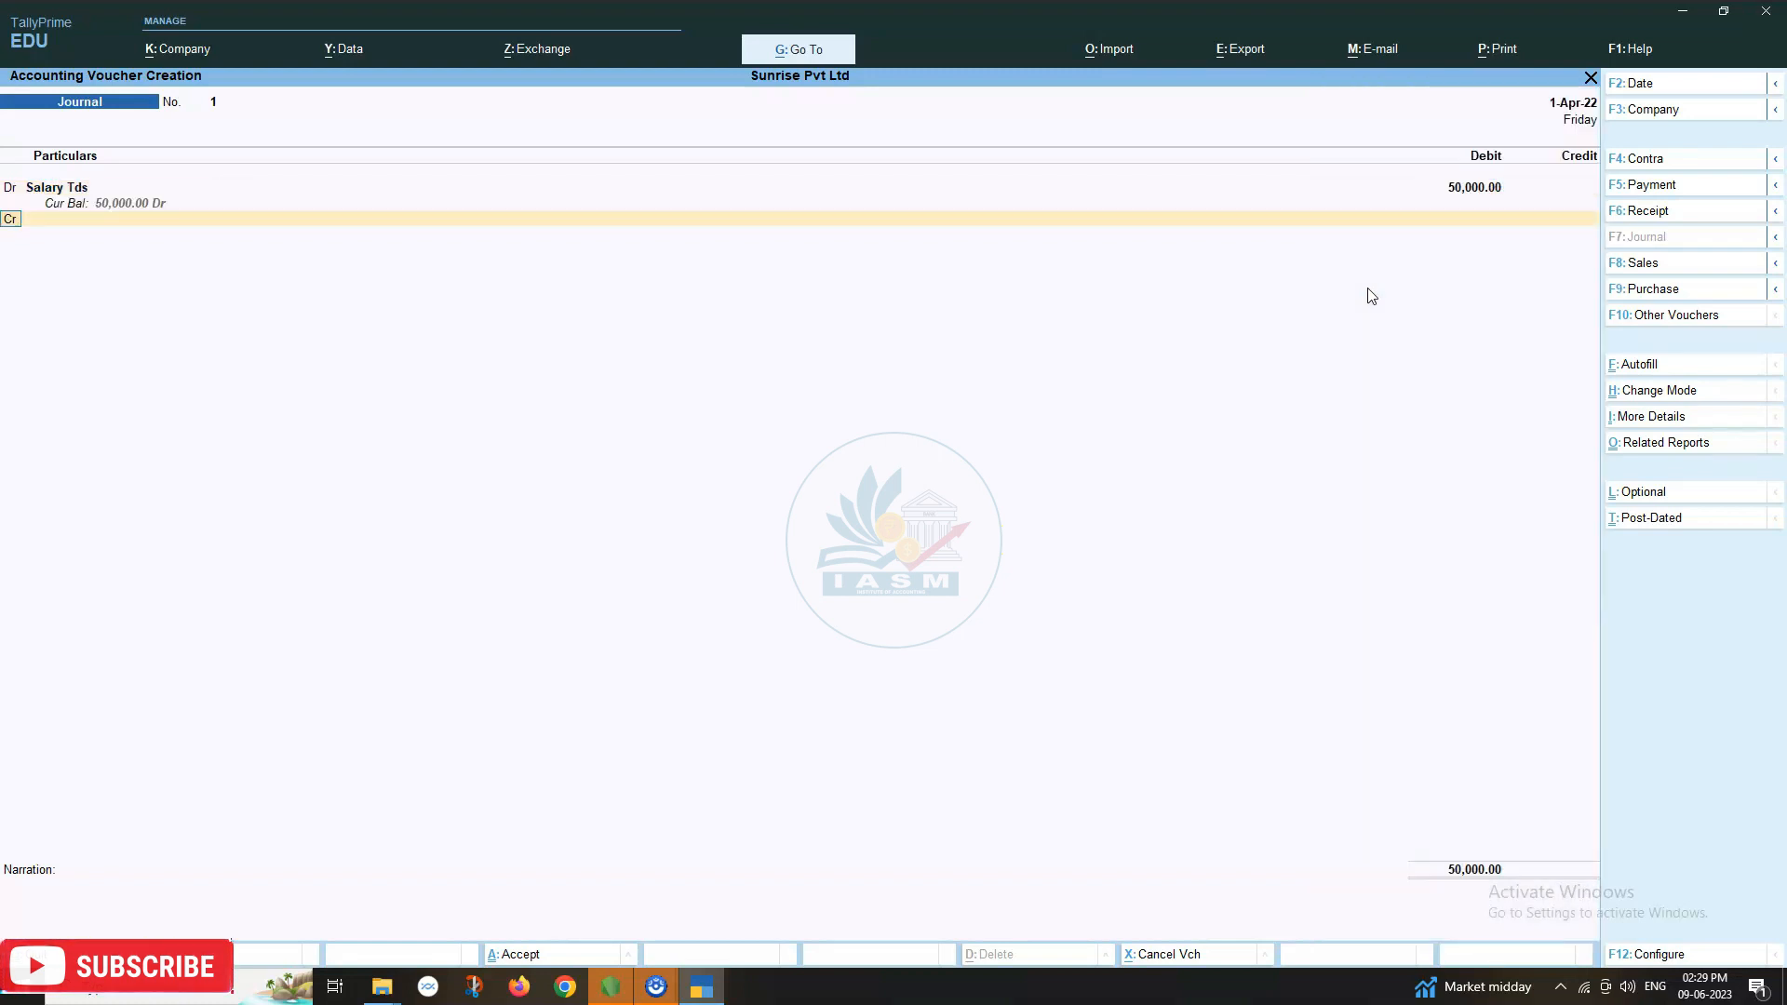
Credit Sumit Cr 45,000 with New Ref 1 bill-wise entries of 50,000 Cr and 5,000 Dr.
key(Return)
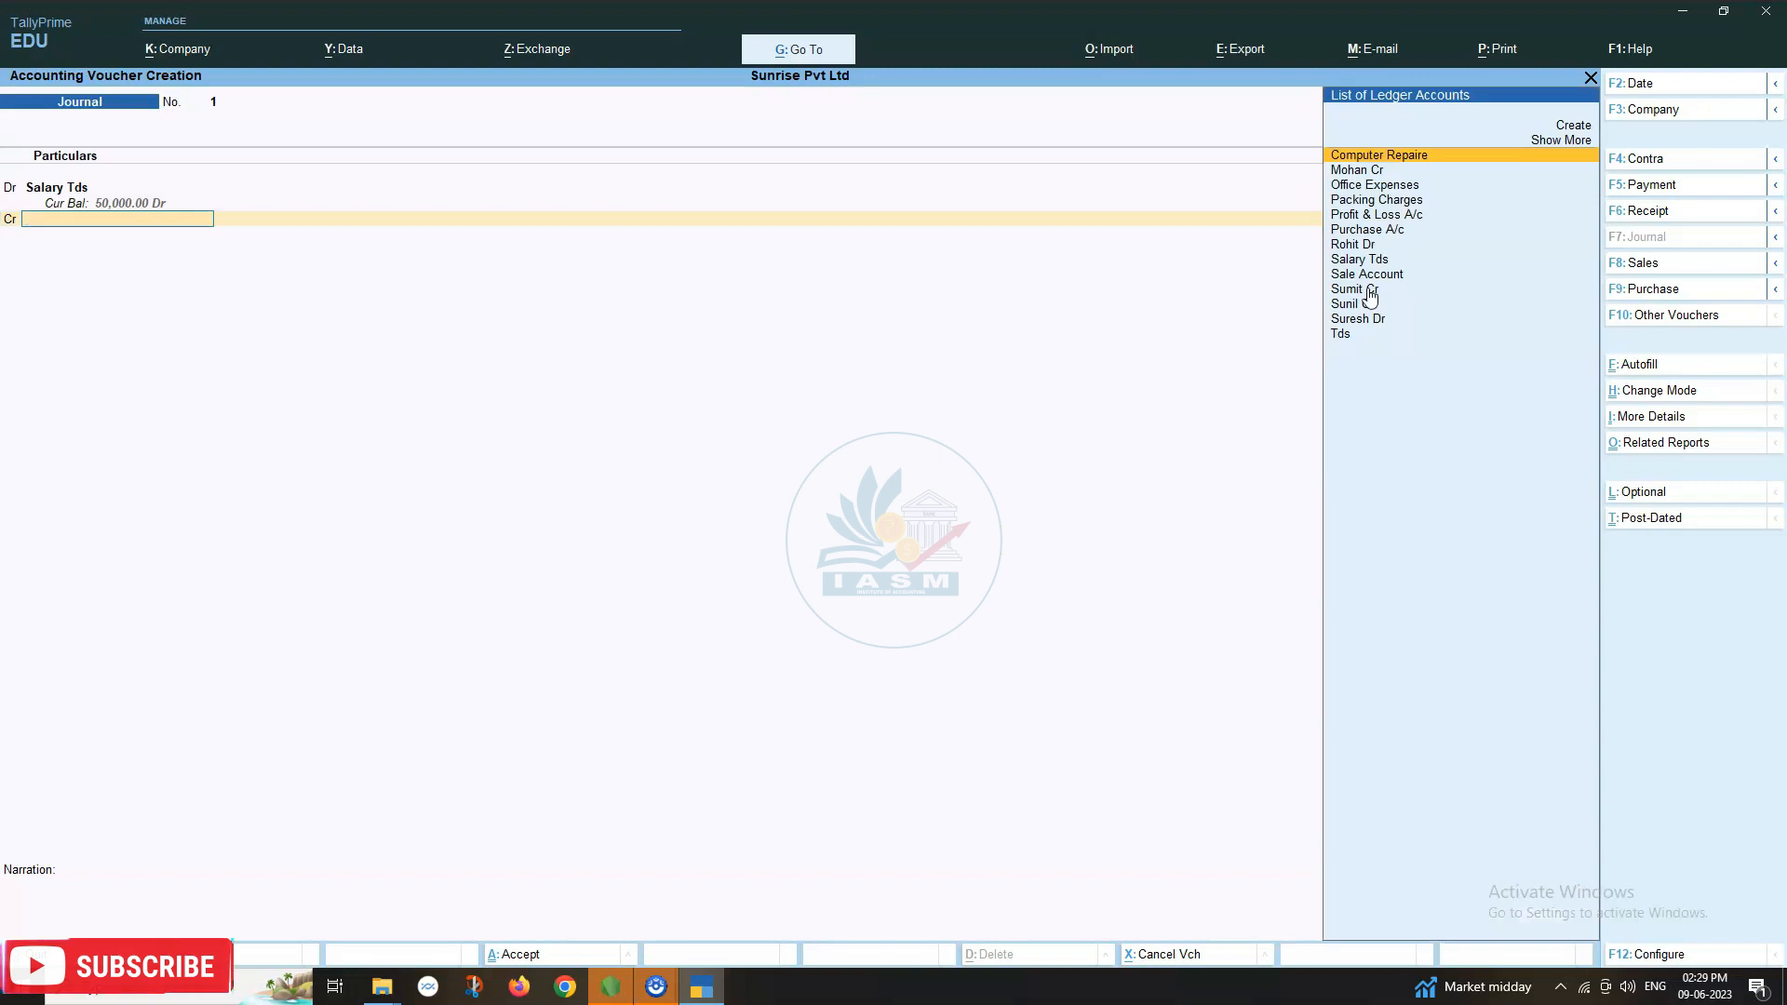
key(Down)
key(Down)
key(Down)
key(Down)
key(Down)
key(Down)
key(Down)
key(Down)
key(Down)
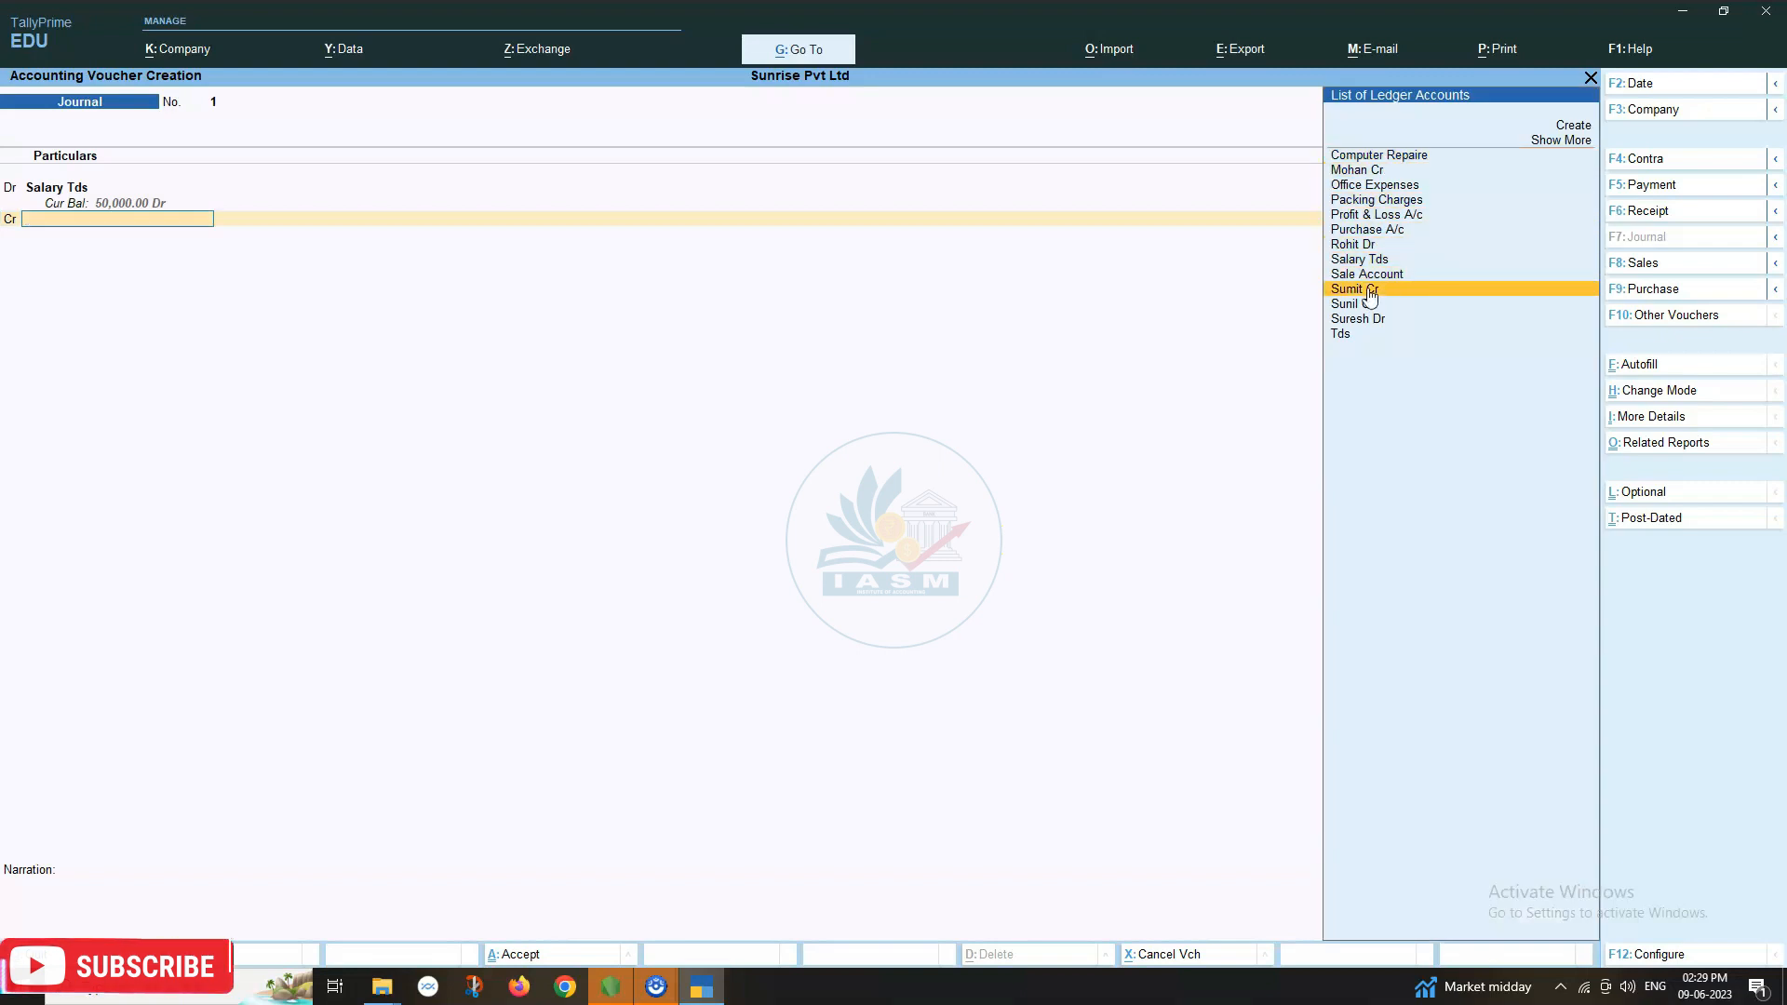
key(Return)
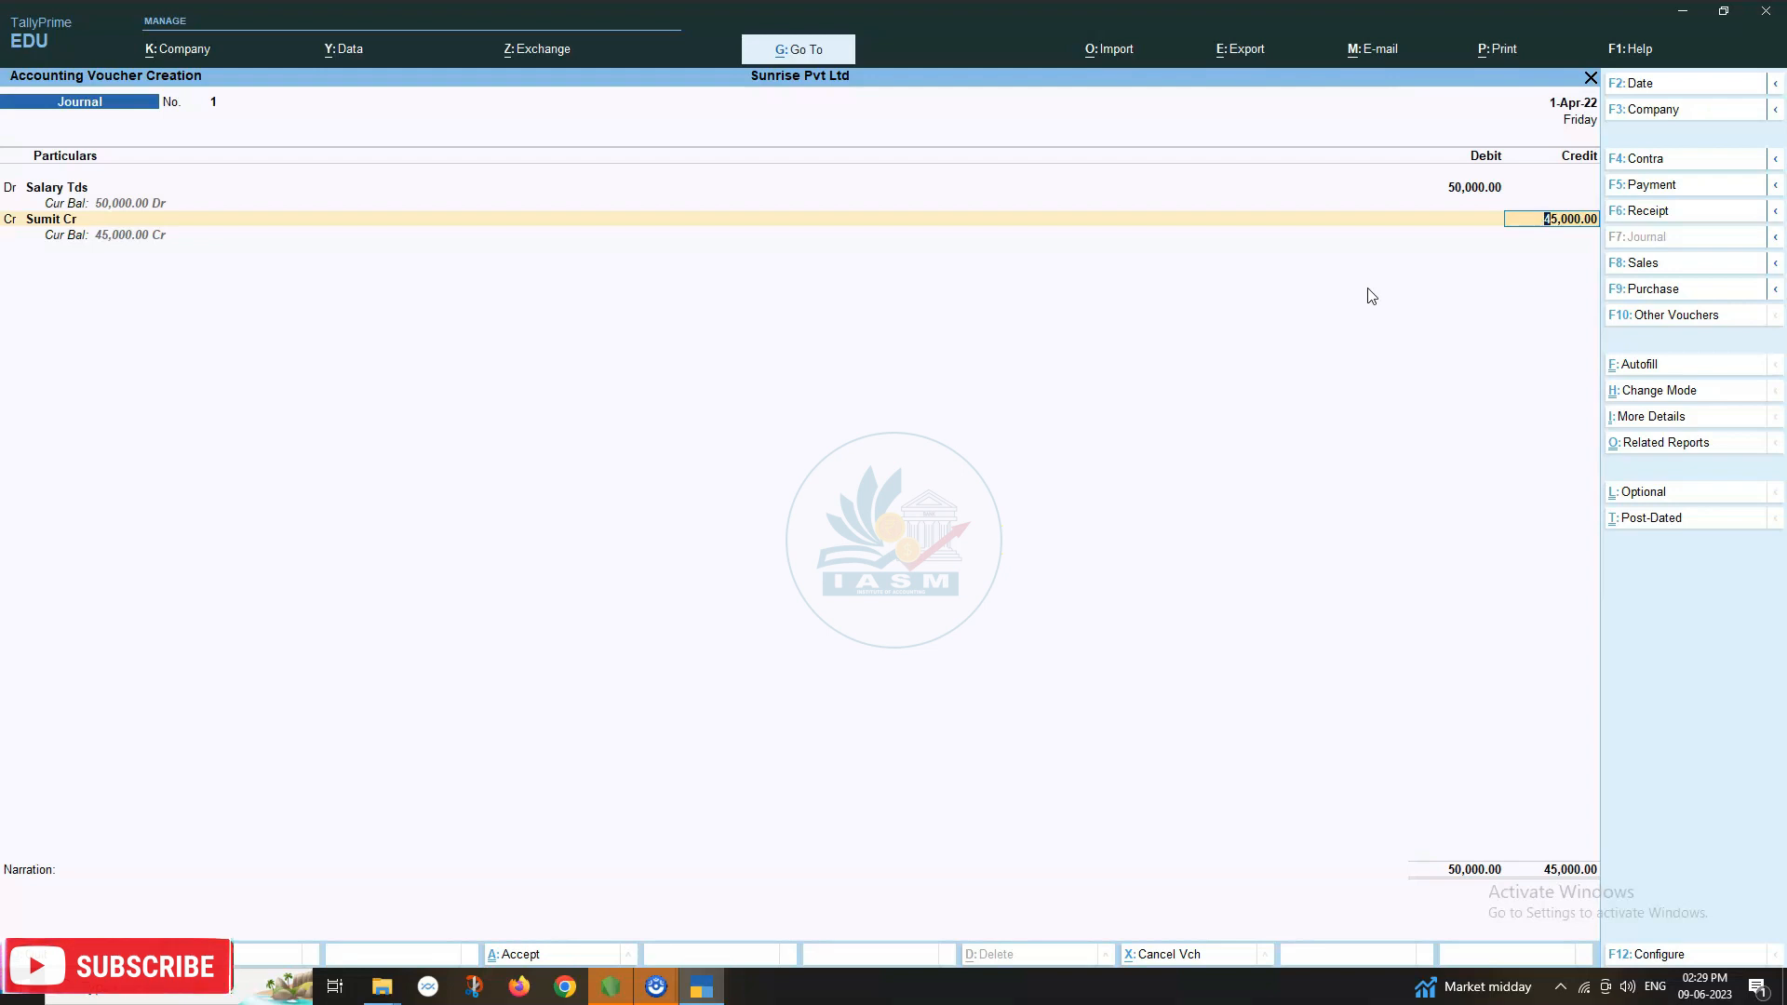
key(Return)
key(Return)
key(Return)
key(Return)
key(Return)
key(Return)
key(Return)
key(Return)
key(Return)
key(Return)
key(Return)
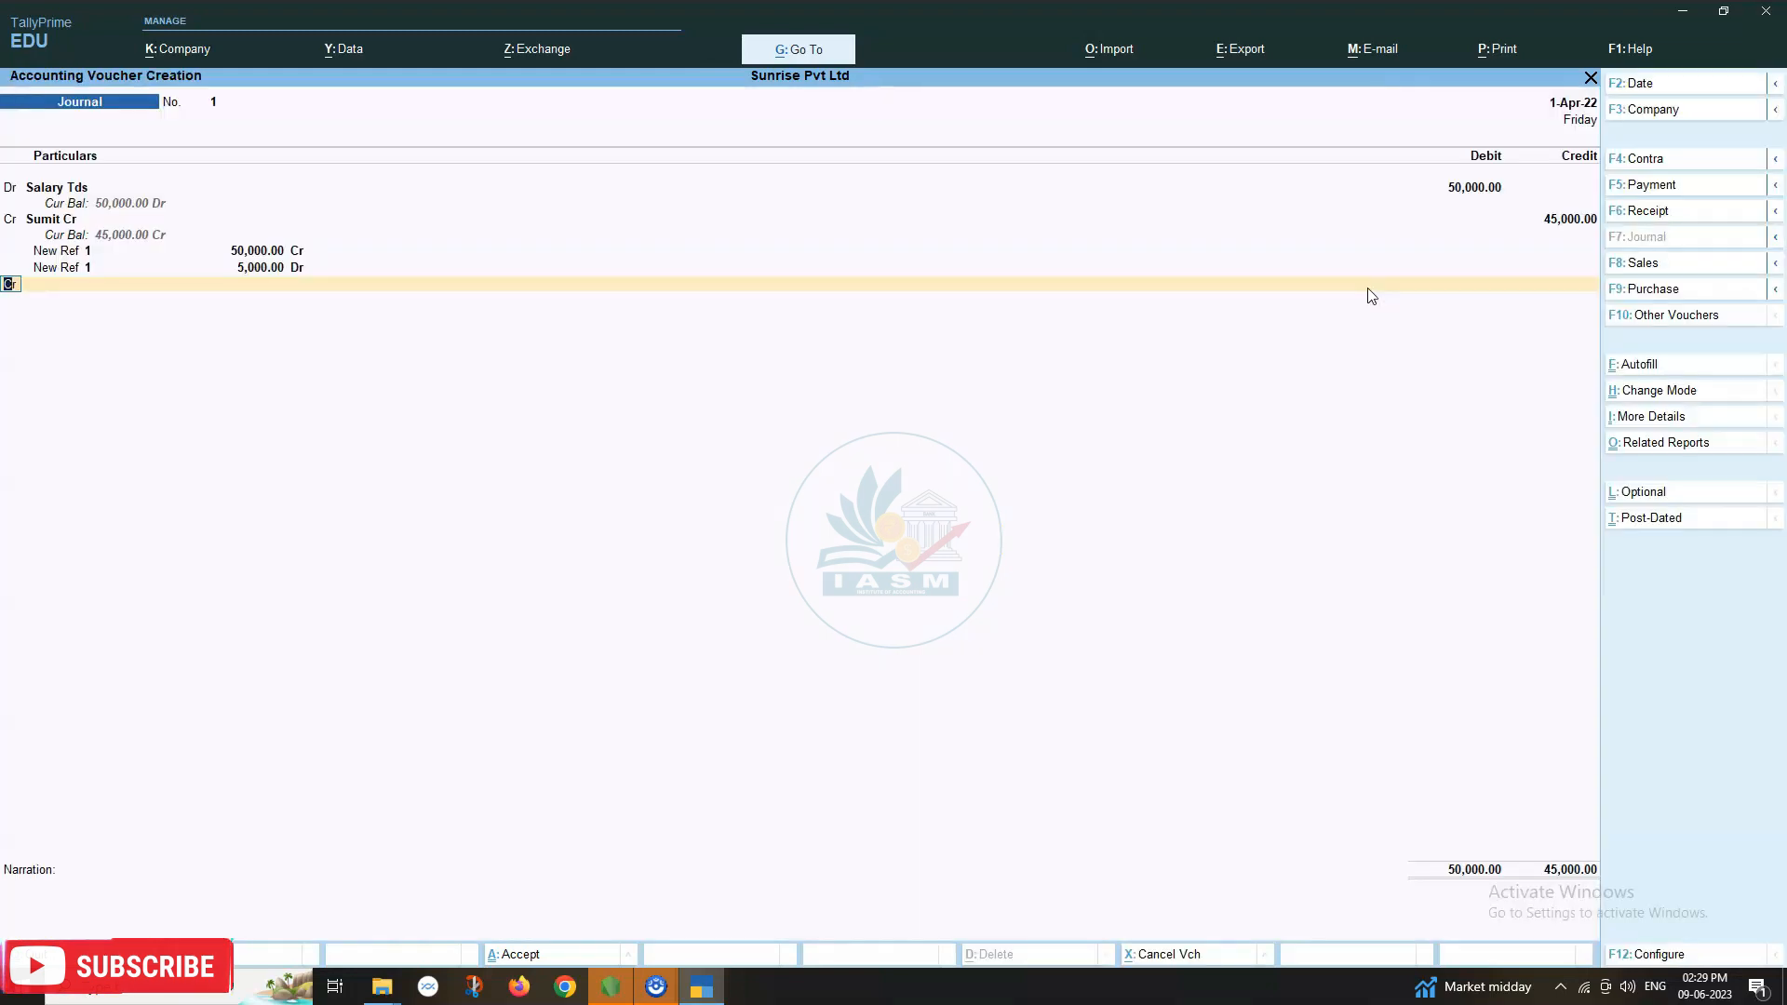
key(Return)
Credit Tds 5,000 to balance the journal at 50,000 and accept it.
text(Tds)
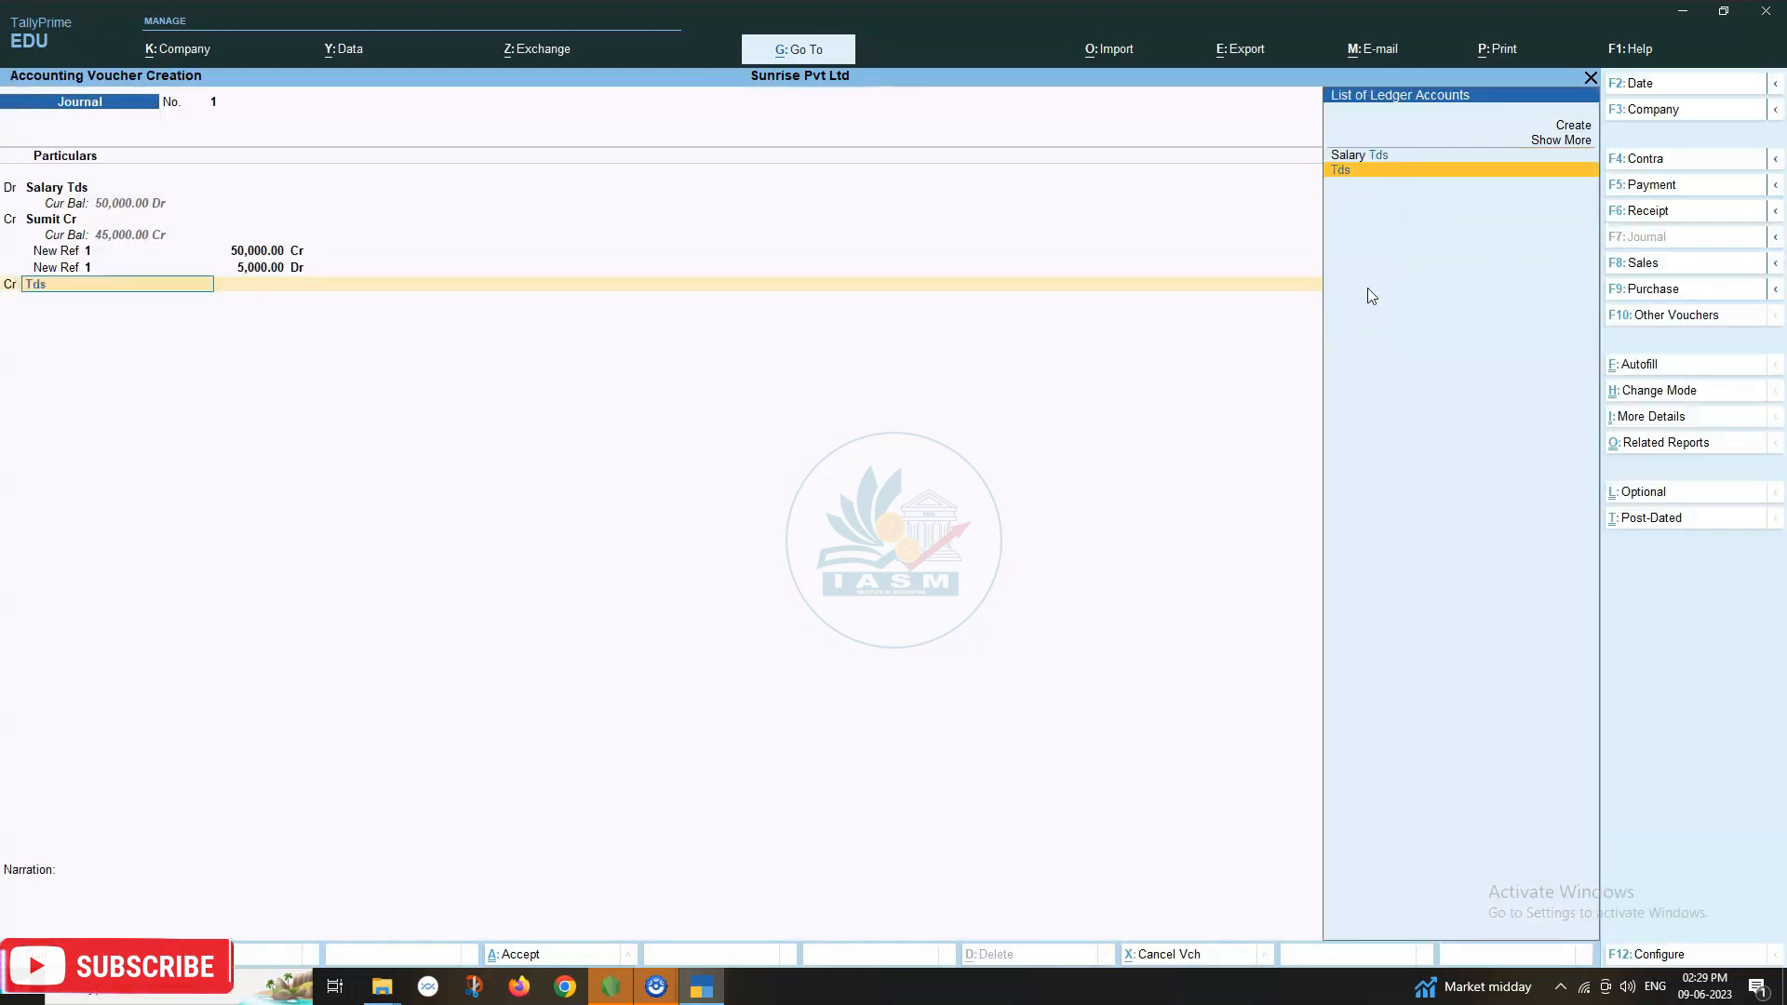
key(Return)
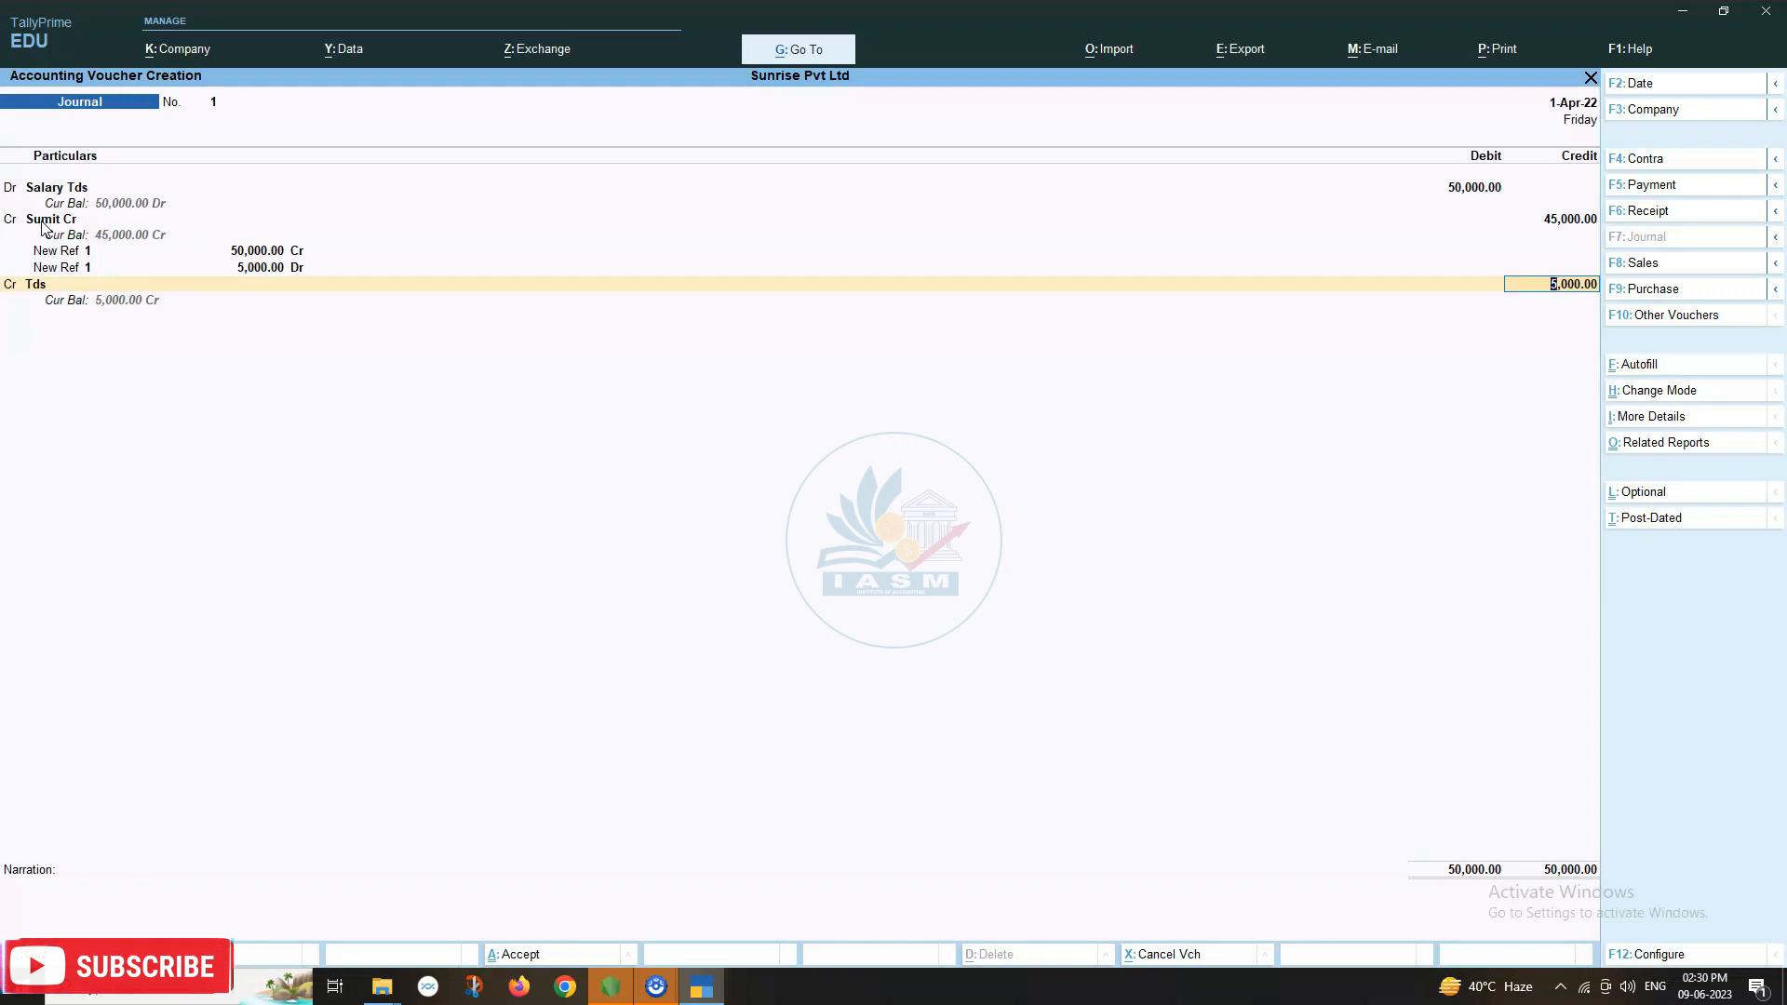
key(Return)
key(Return)
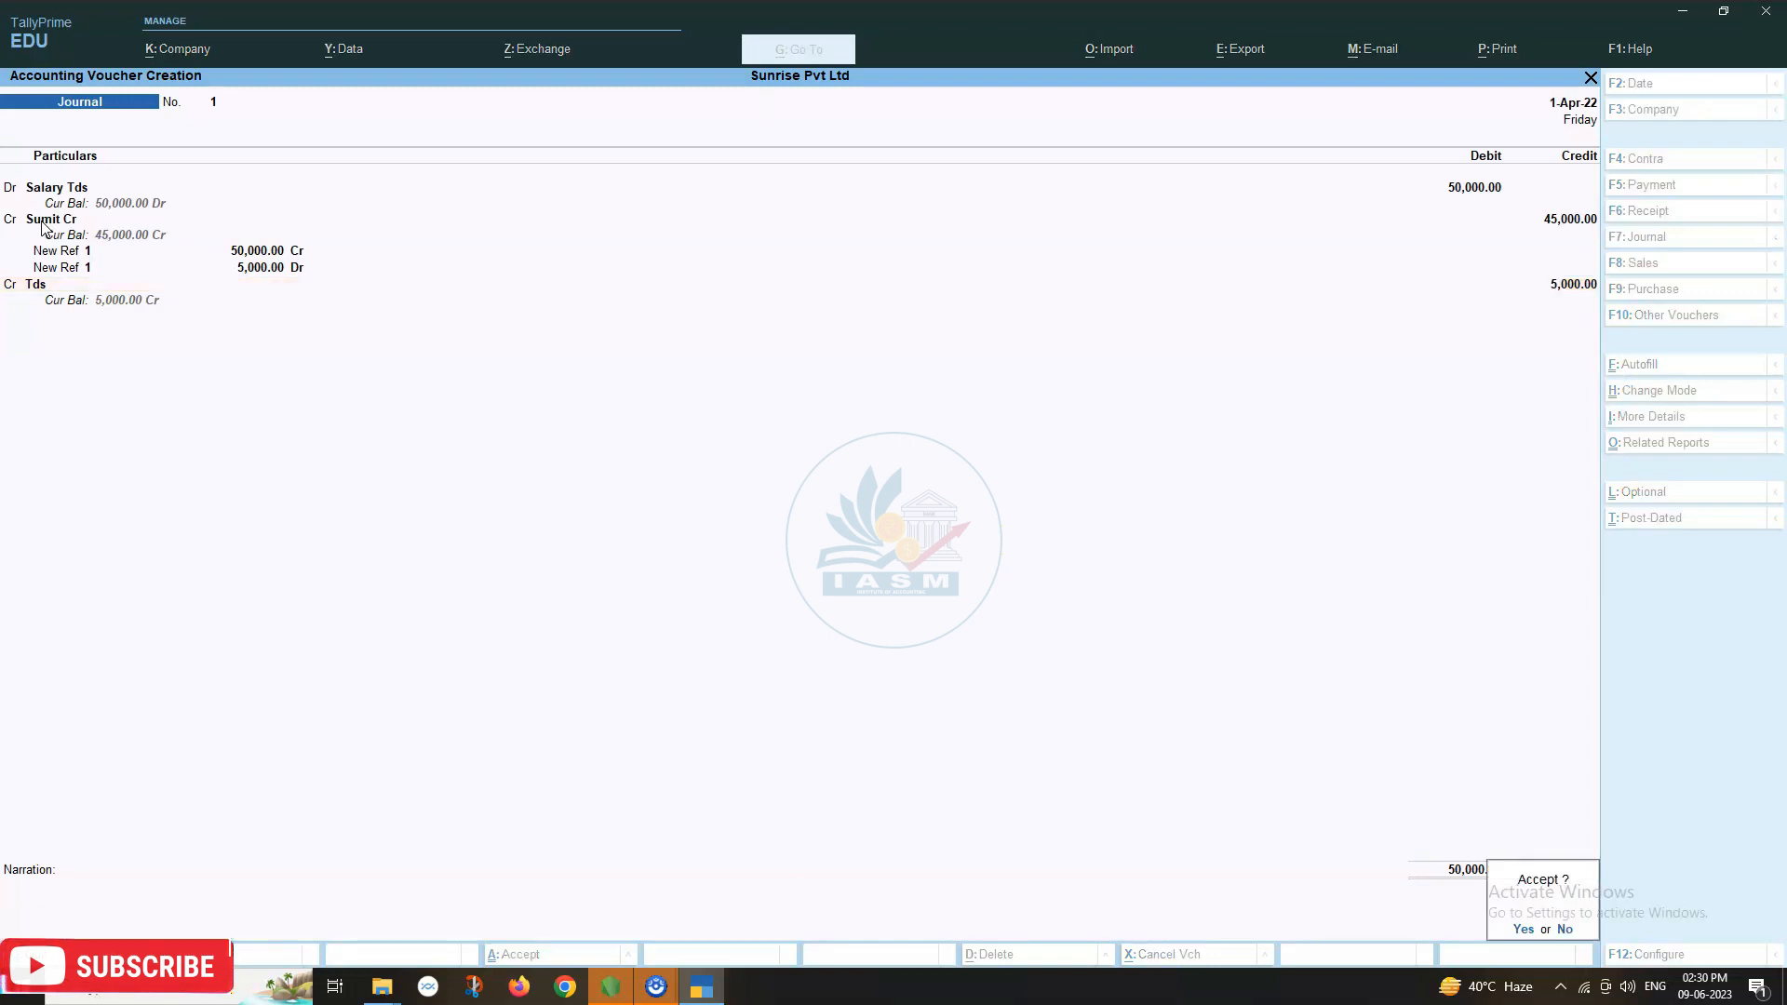
key(Return)
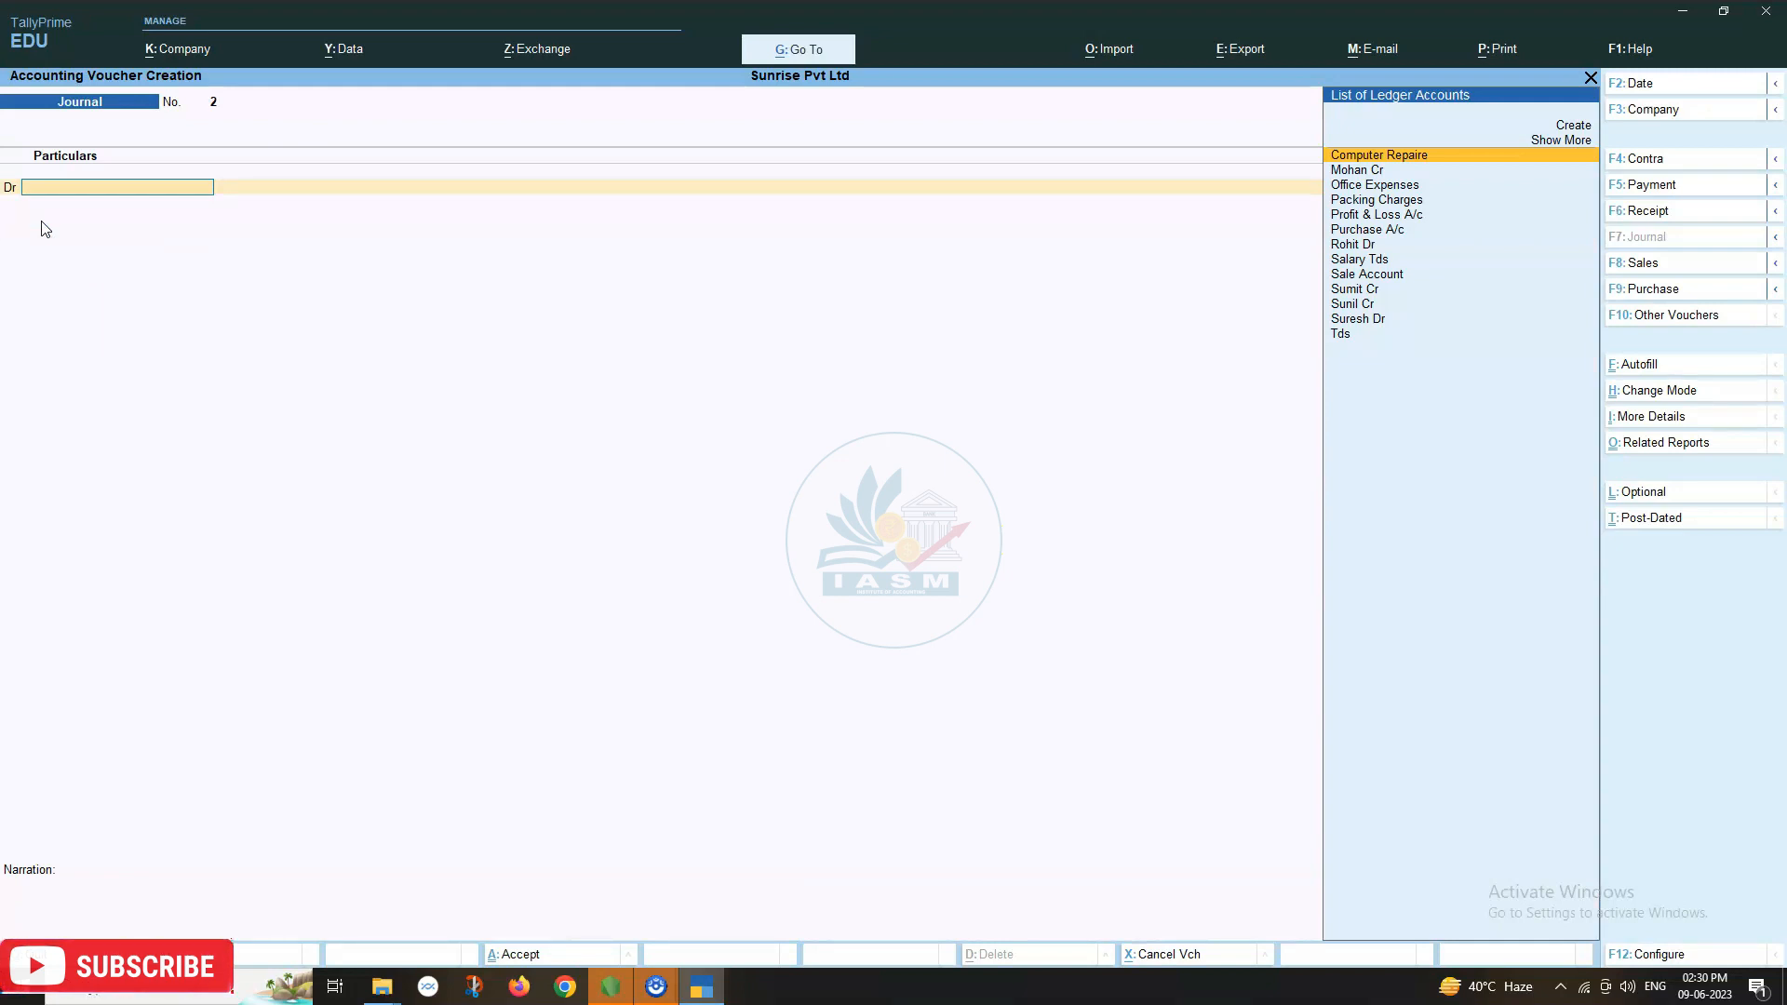
Start a Payment voucher with Tds as the debit ledger, then discard it.
key(F5)
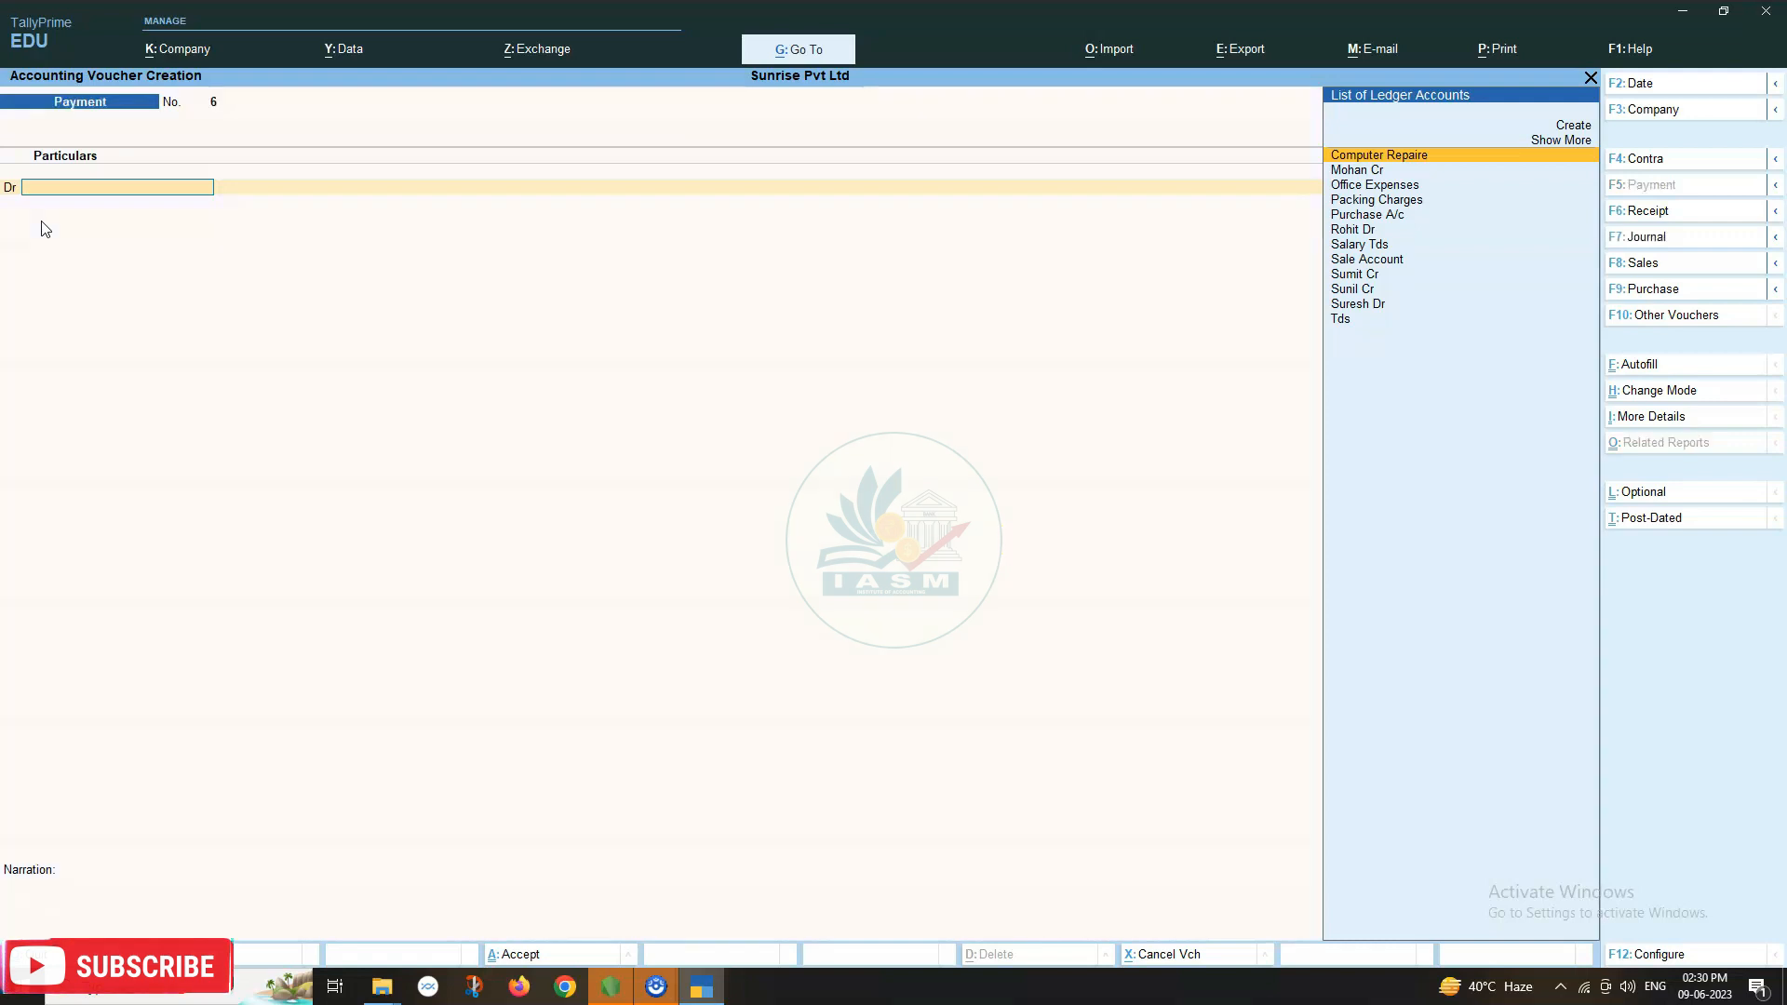
text(tds)
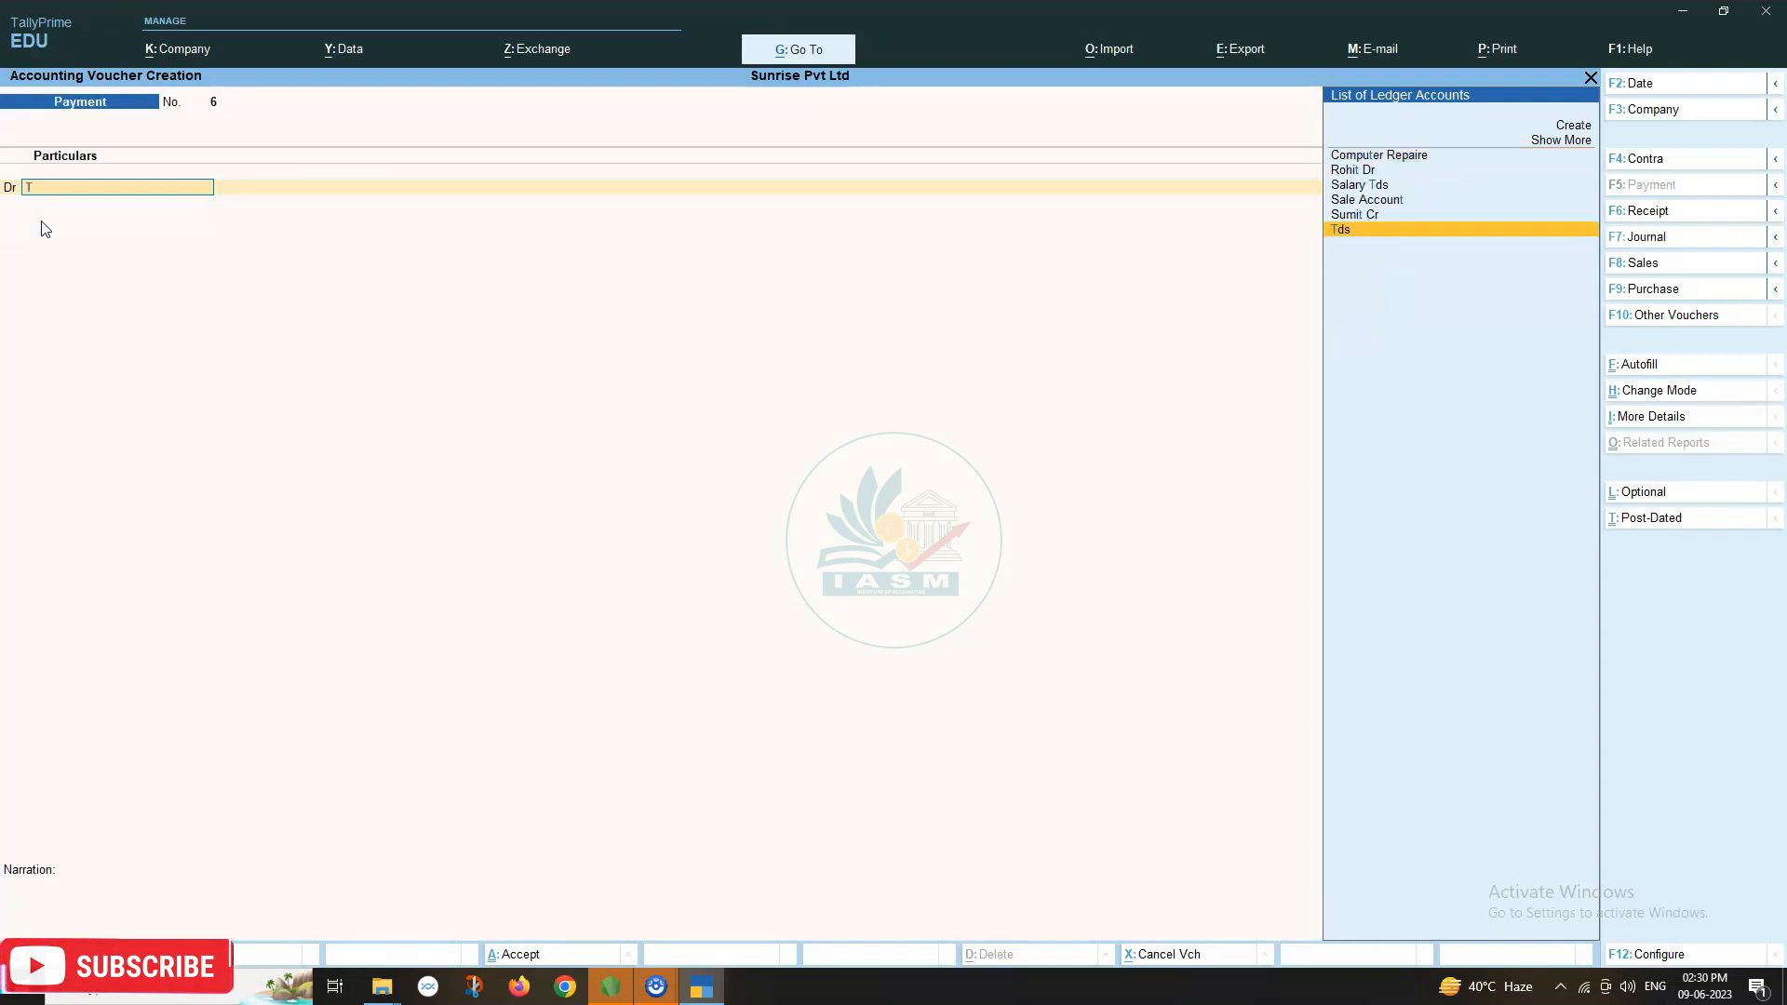
key(Return)
key(Return)
key(Return)
key(Return)
key(Return)
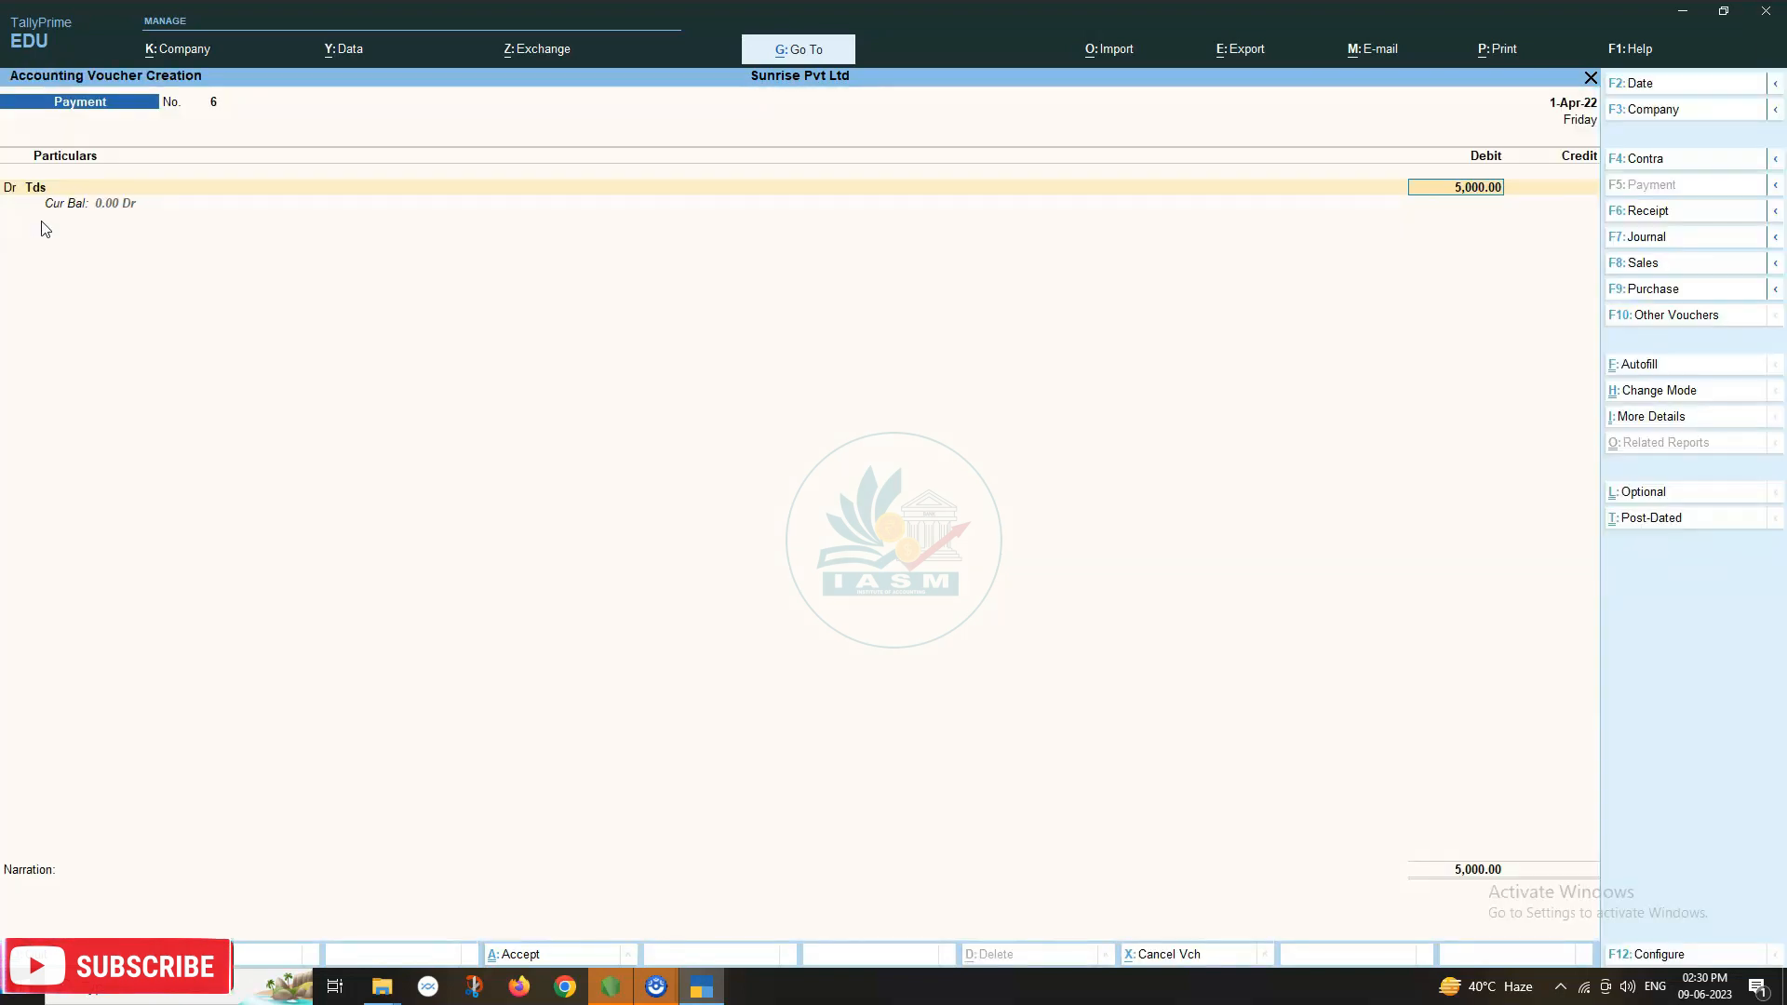
key(BackSpace)
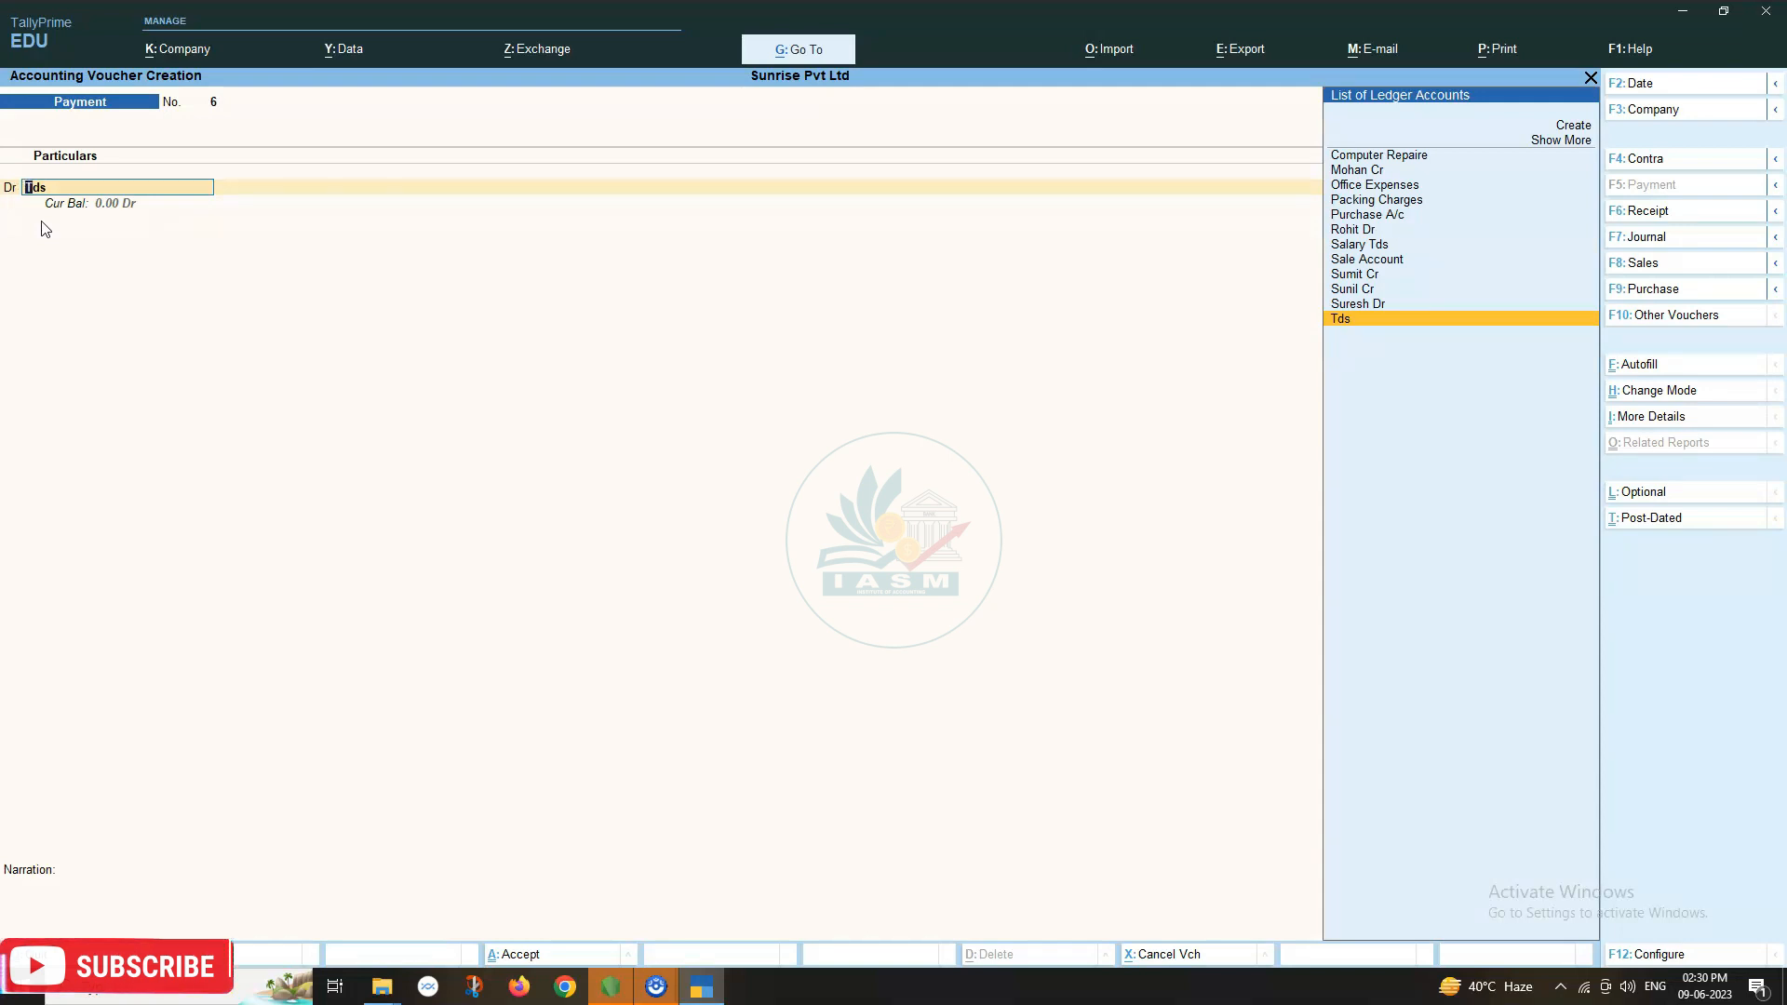
key(BackSpace)
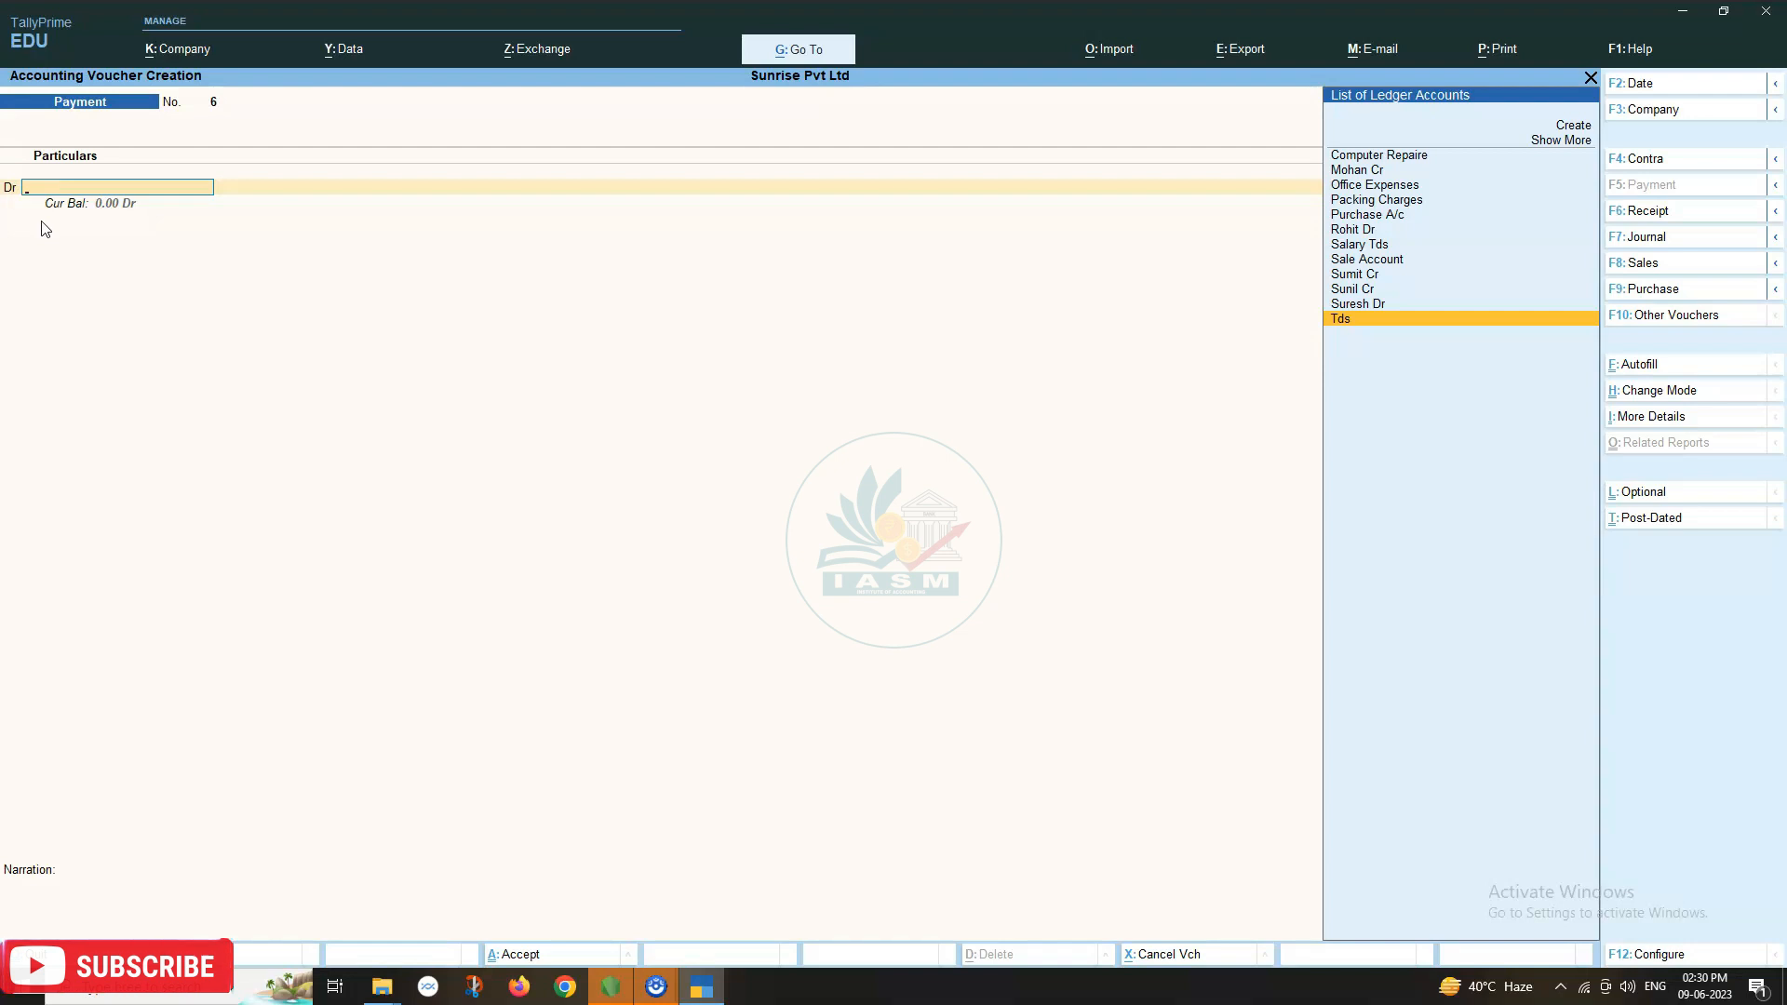
key(Escape)
key(y)
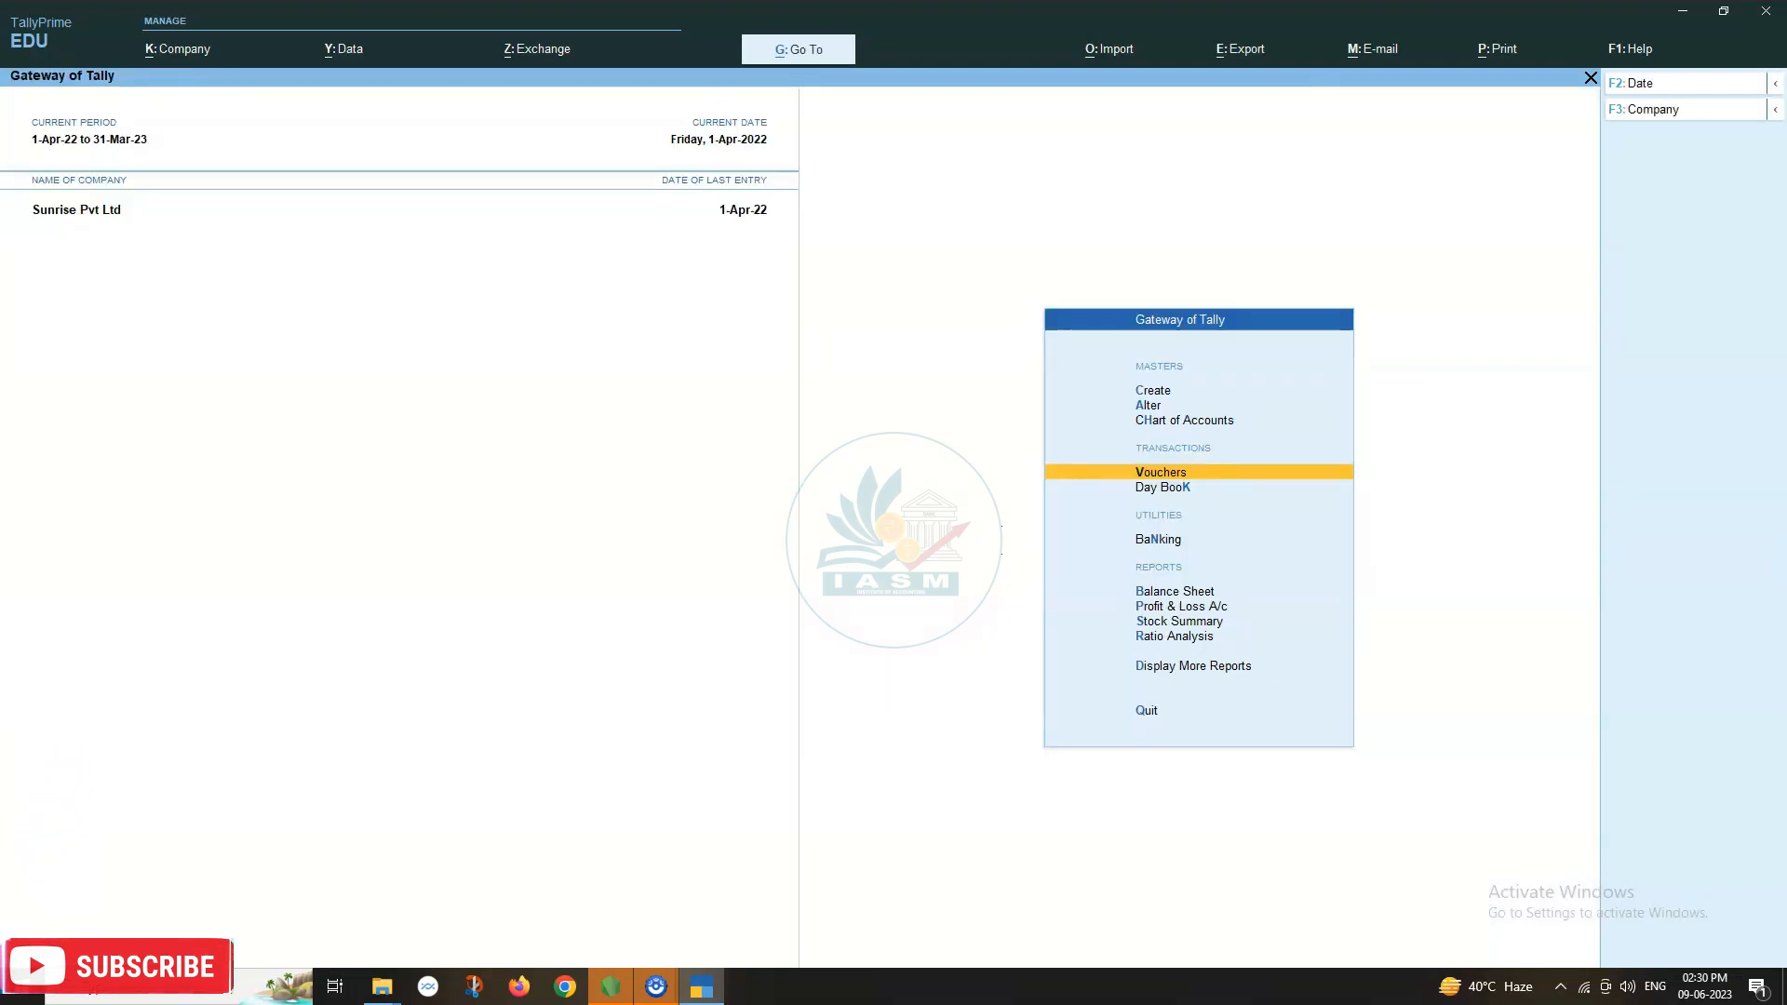
Record Payment No. 6: Tds 5,000 against the salary TDS bill, paid from Kotak Mahindra Bank.
key(Return)
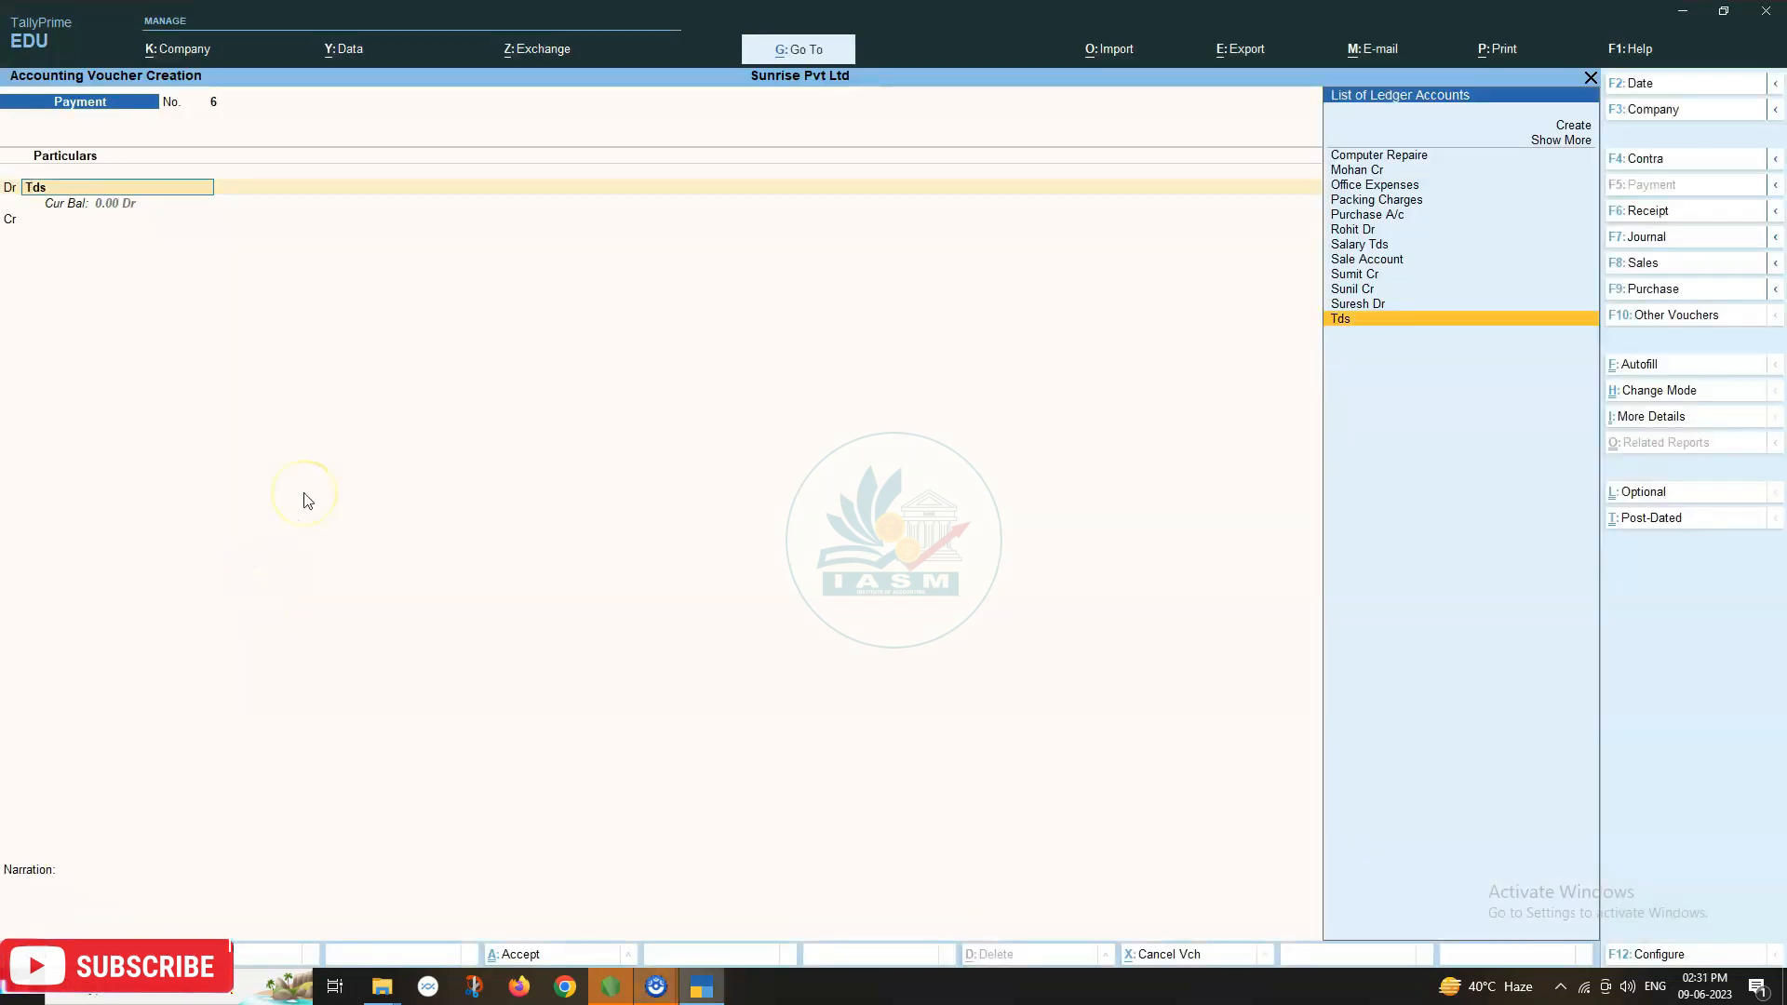
key(Return)
key(Return)
key(Return)
key(Return)
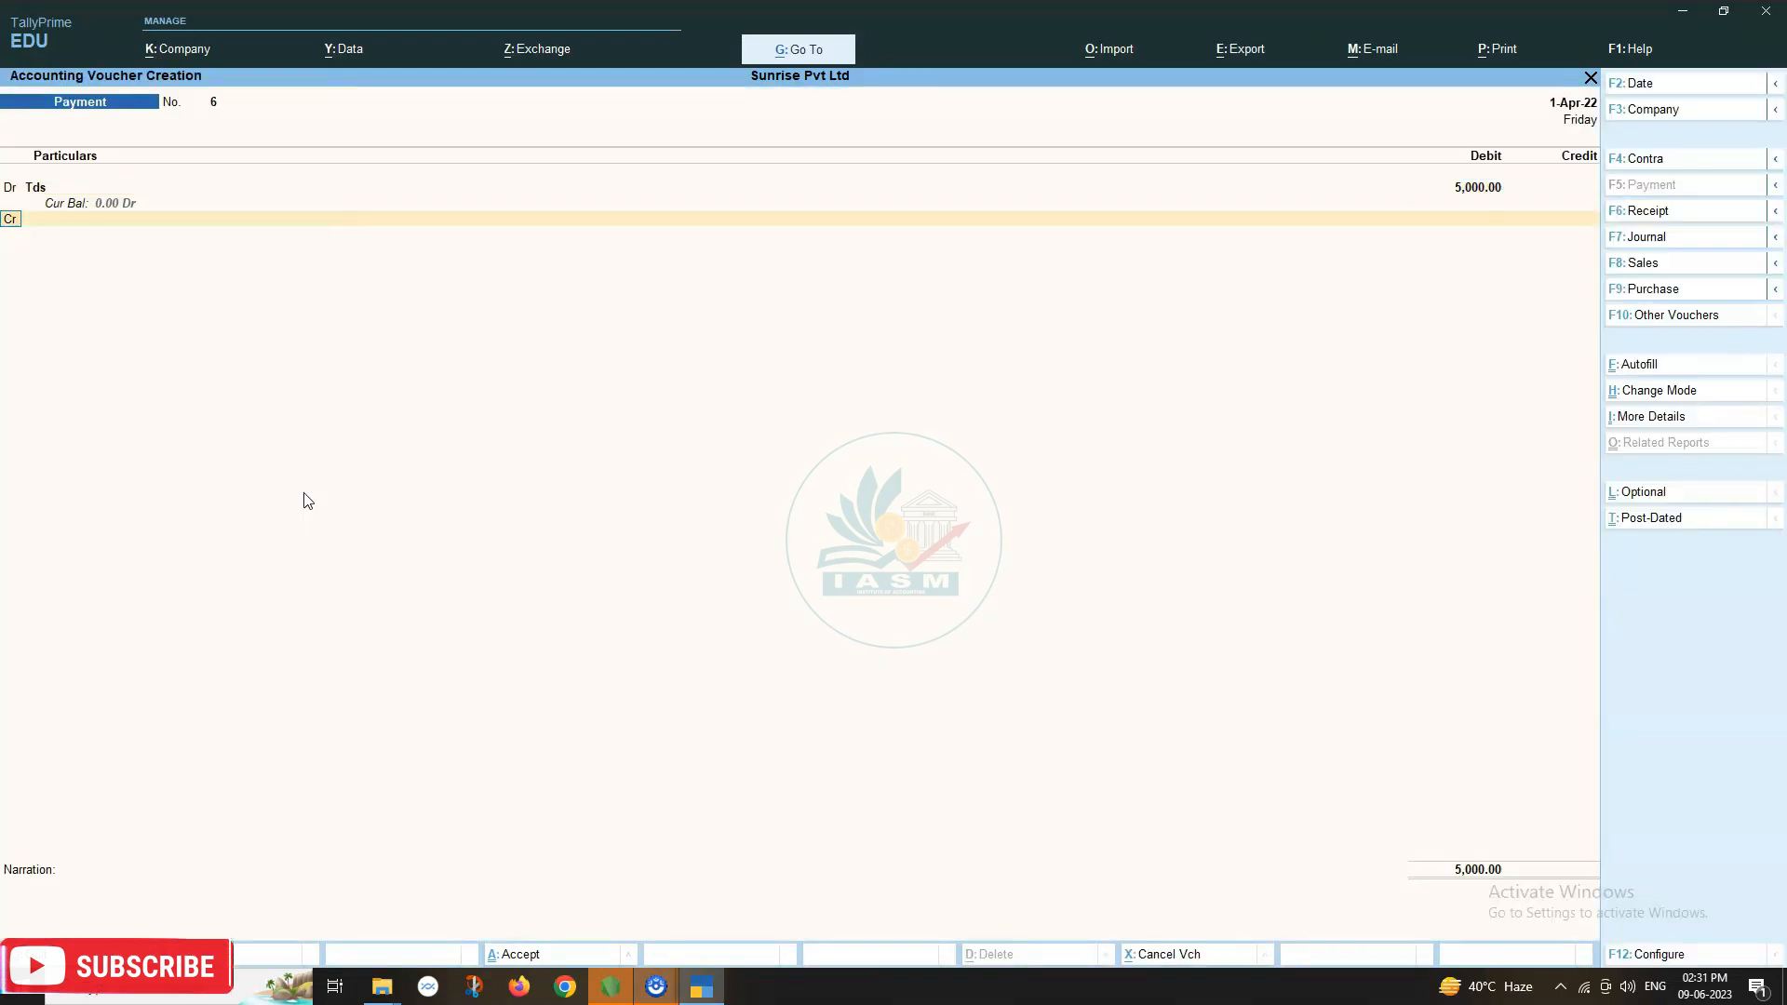
key(Return)
text(Ban)
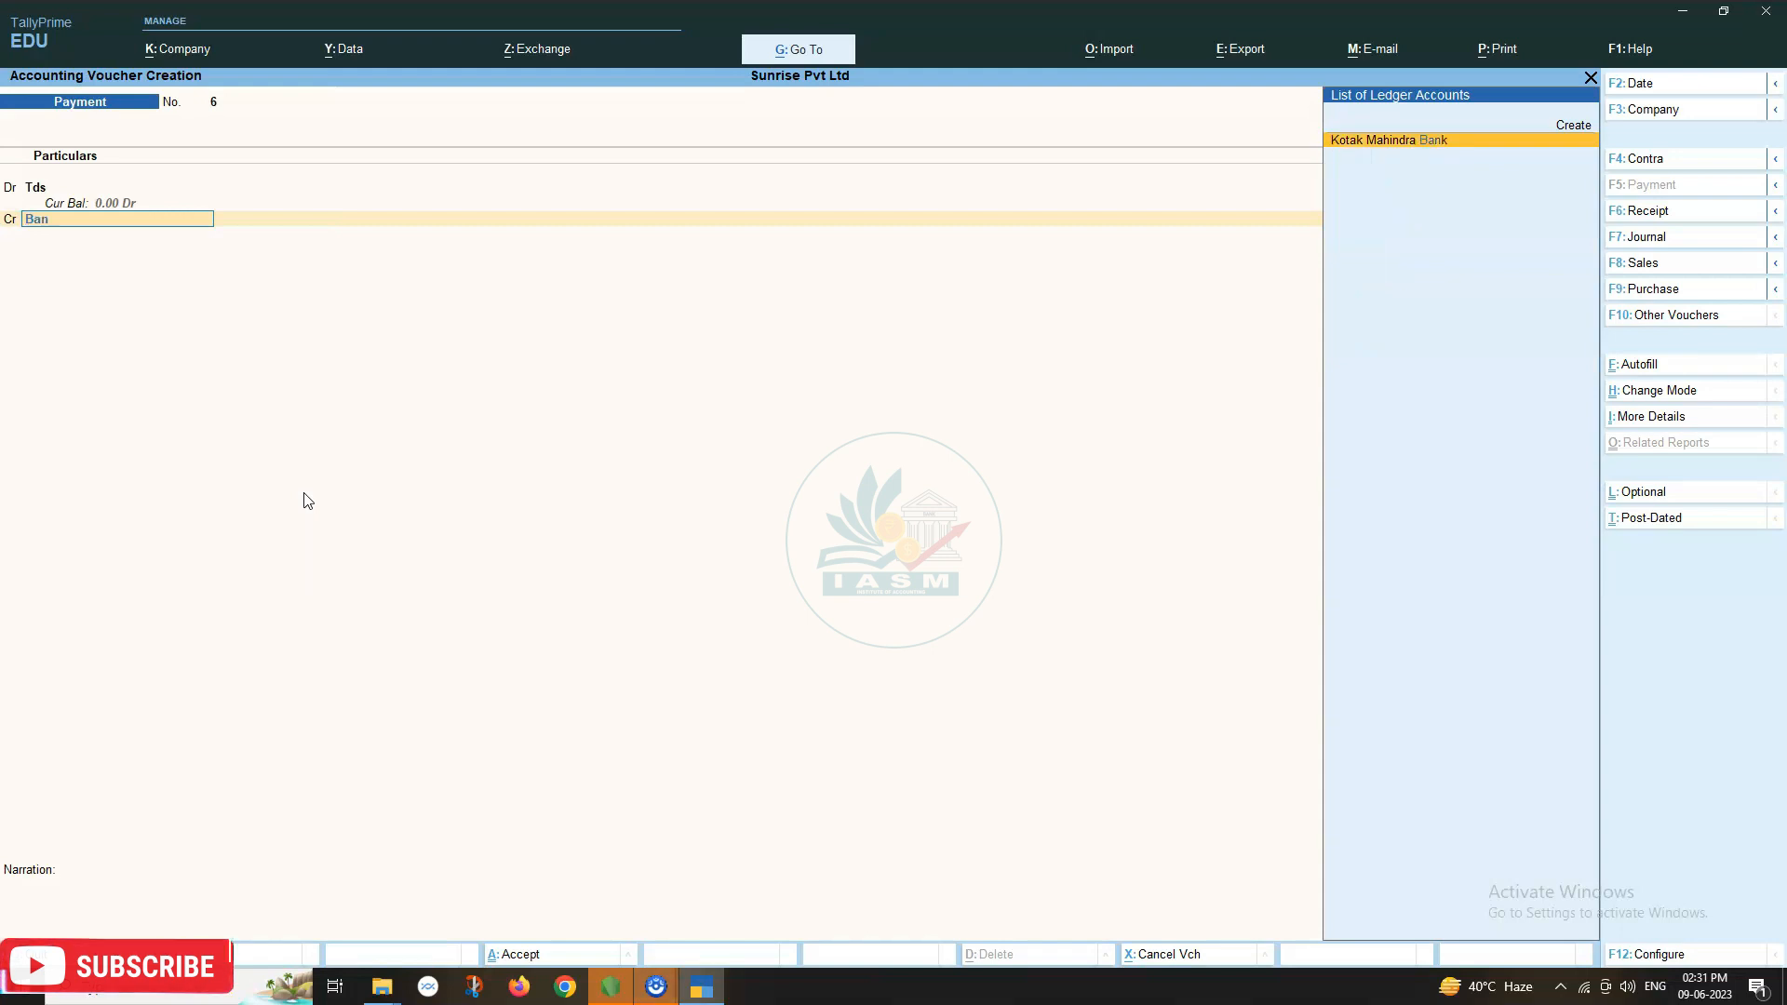
key(Return)
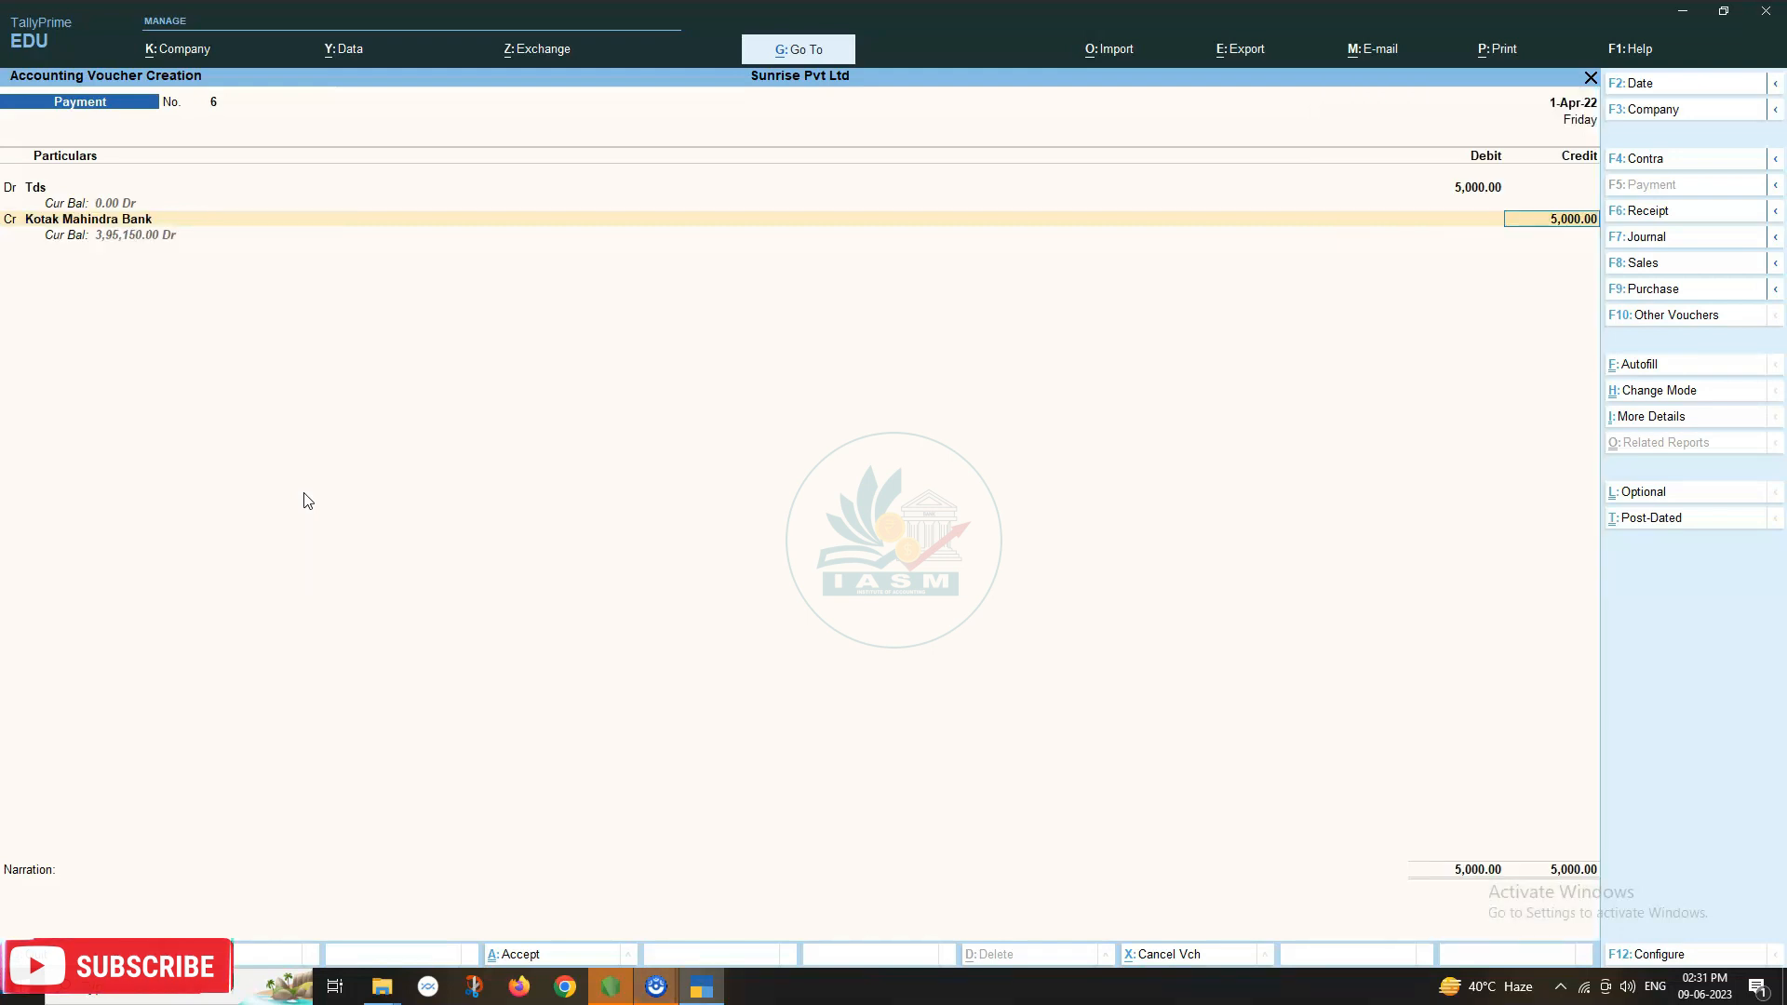
key(Return)
key(Return)
key(Return)
key(Return)
key(Return)
key(Return)
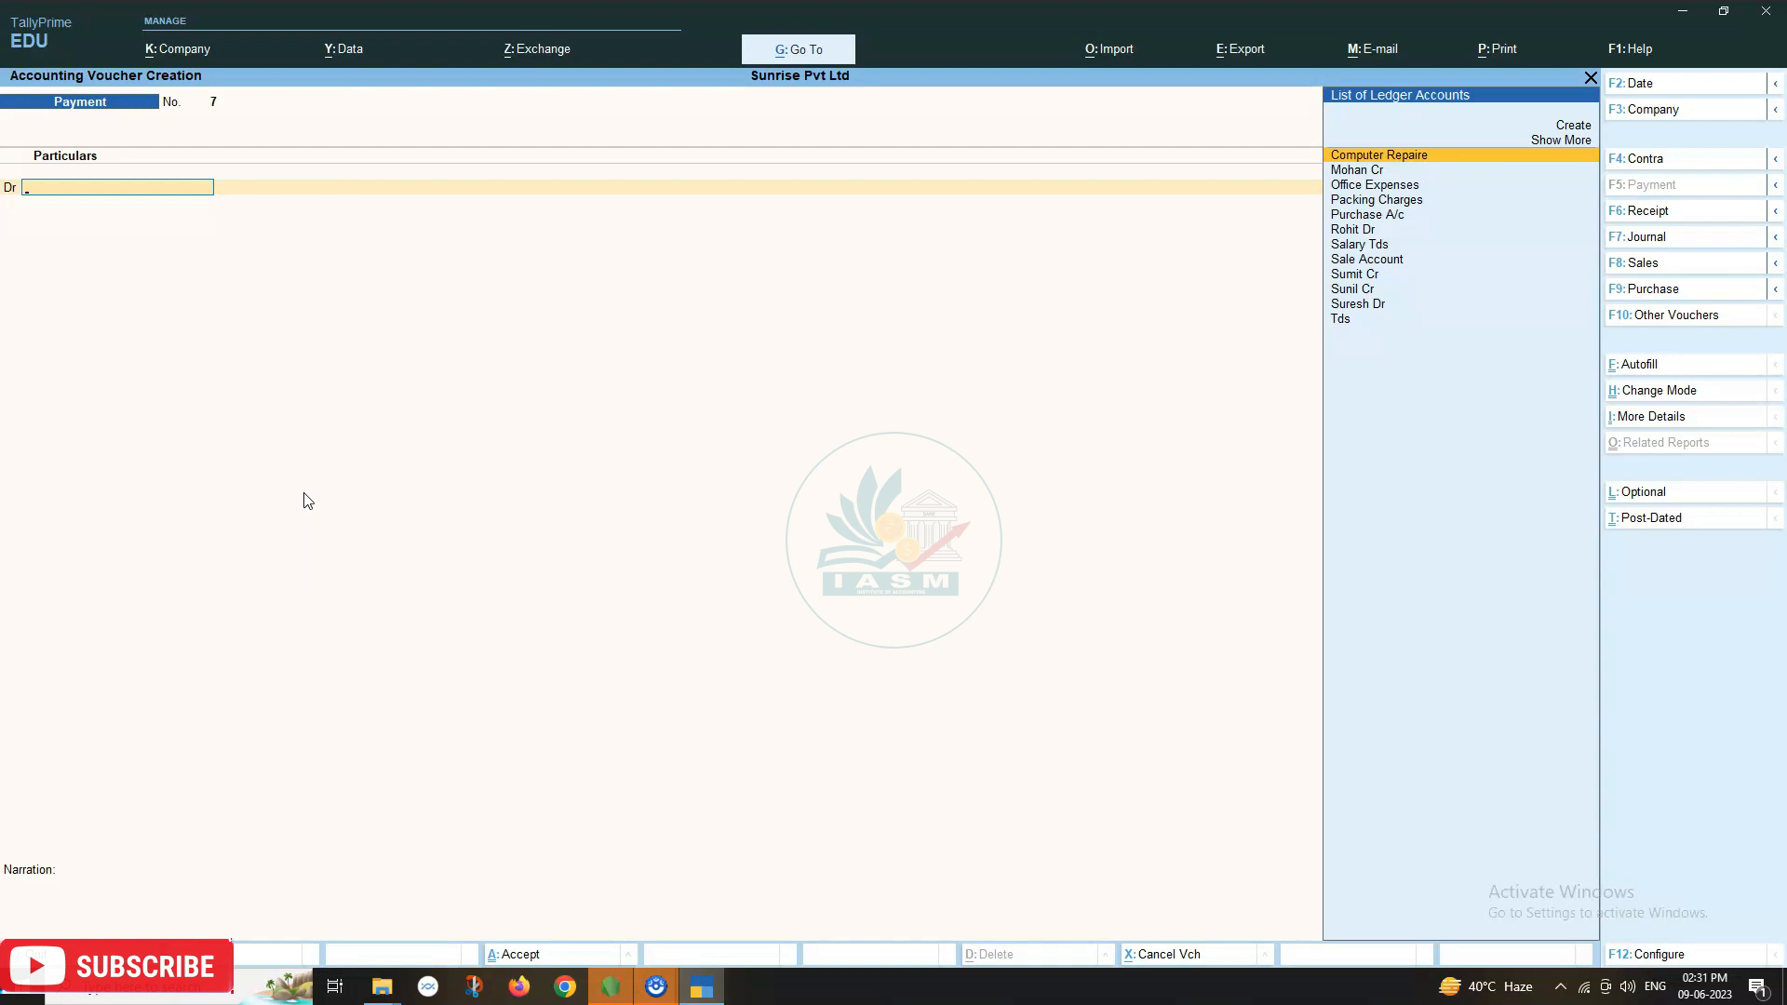
Debit Sumit Cr 45,000 against bill reference 1.
text(Sumit Cr)
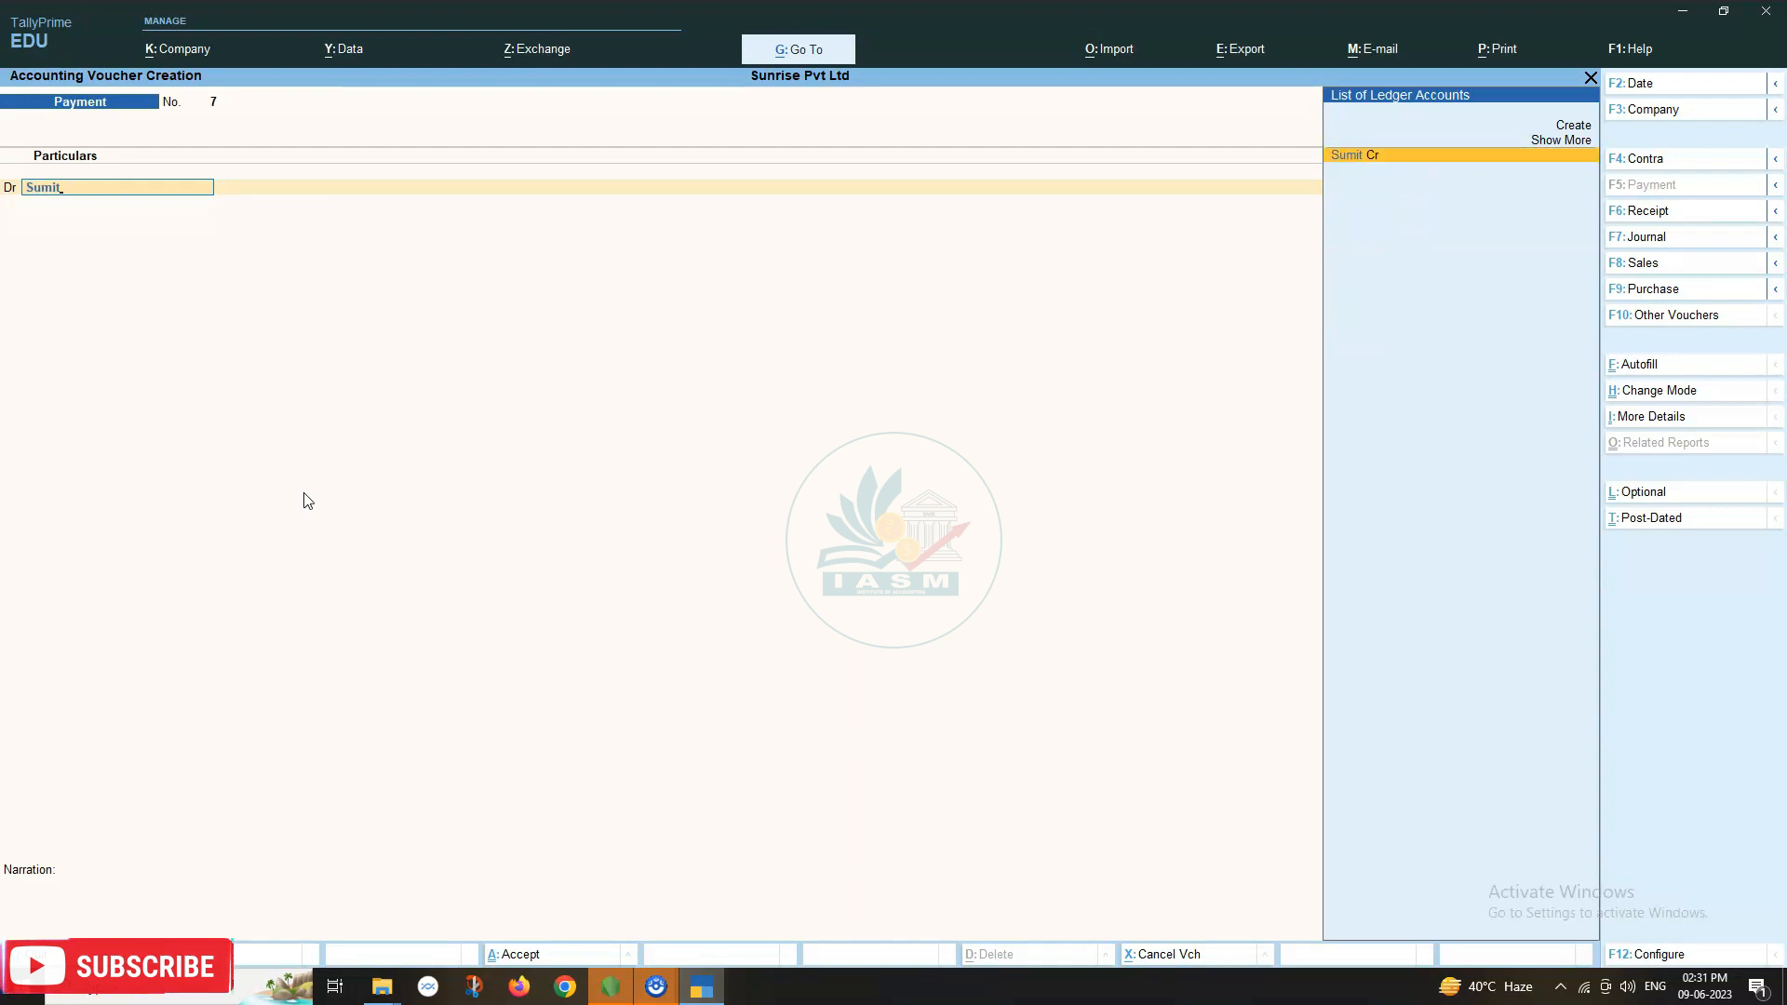
key(Return)
text(45000)
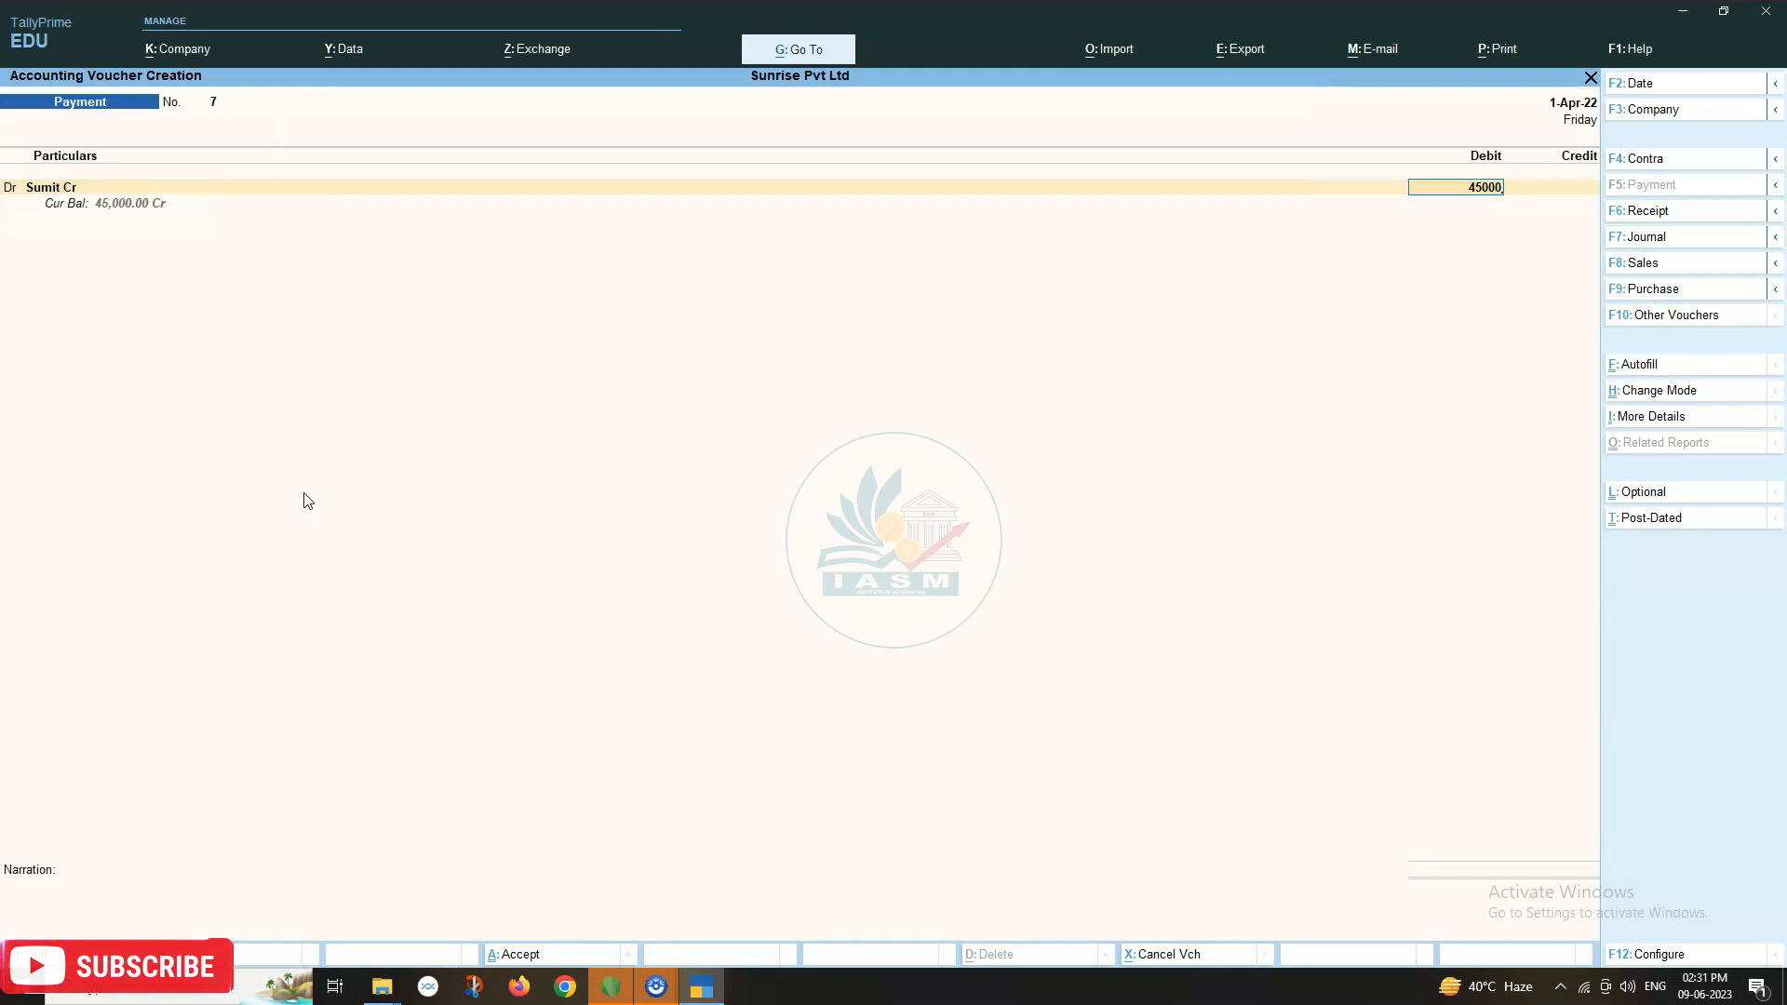
key(Return)
key(Return)
key(Return)
key(Return)
key(Return)
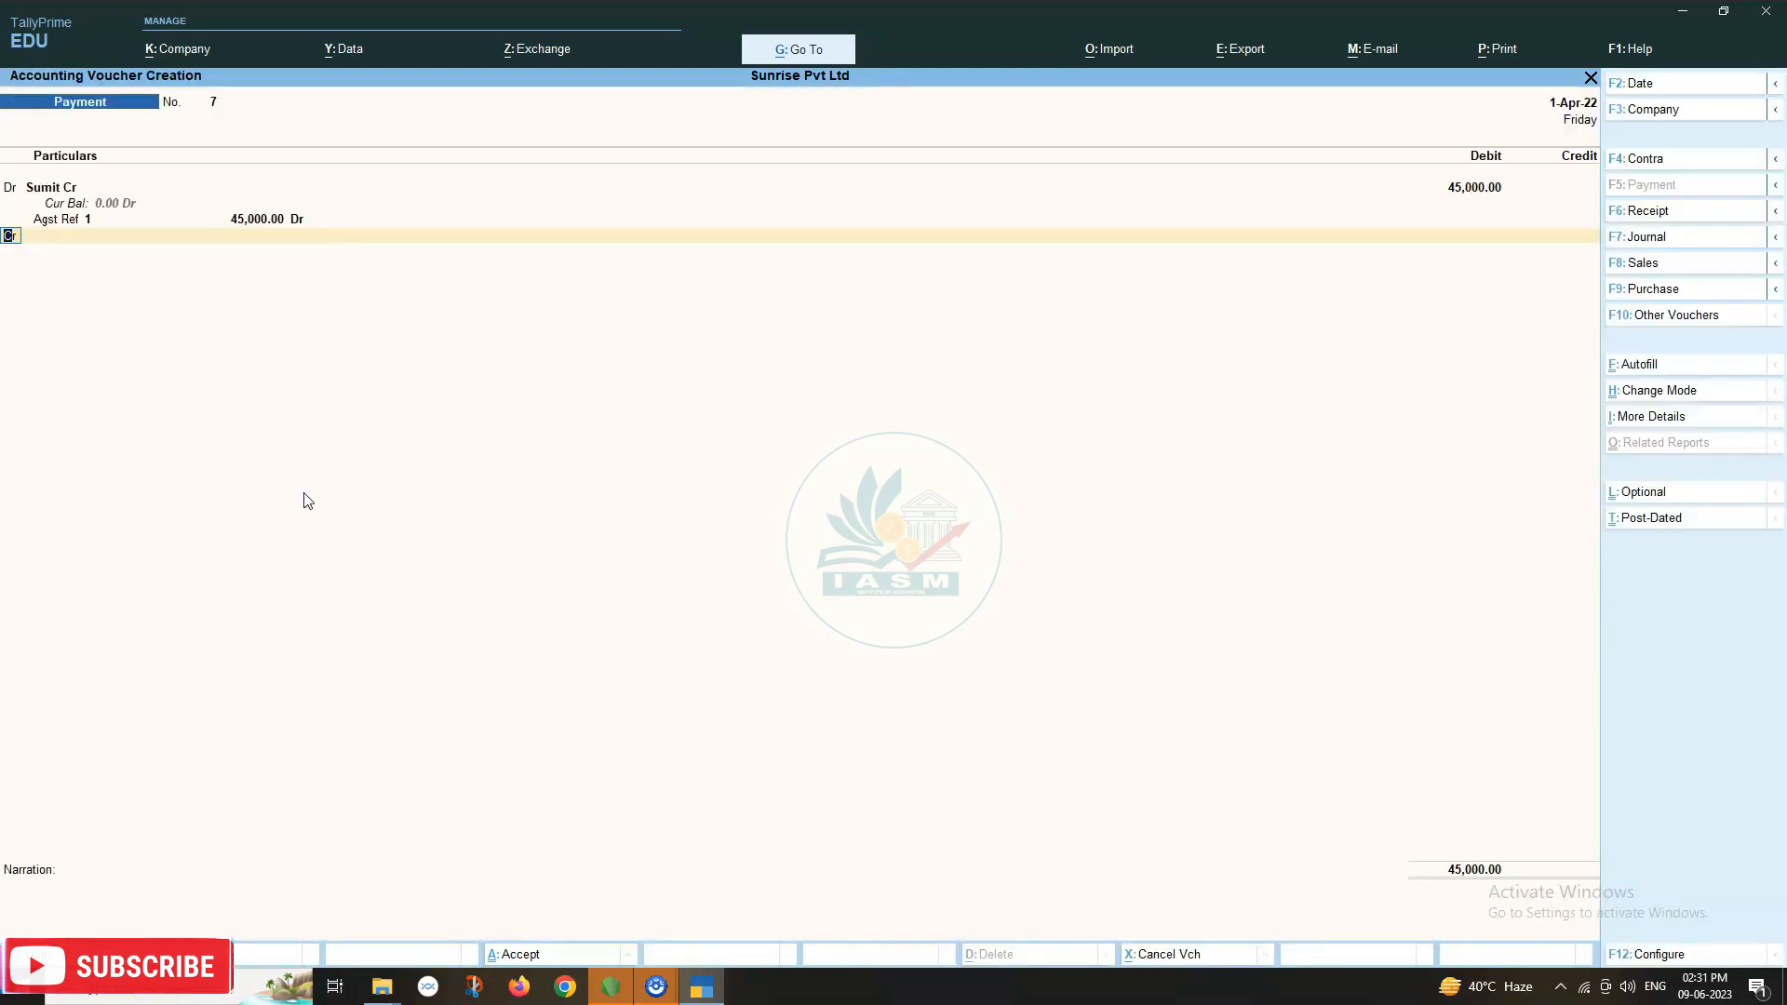
Credit Kotak Mahindra Bank 45,000 and fill its bank allocation details.
key(Return)
text(Bank)
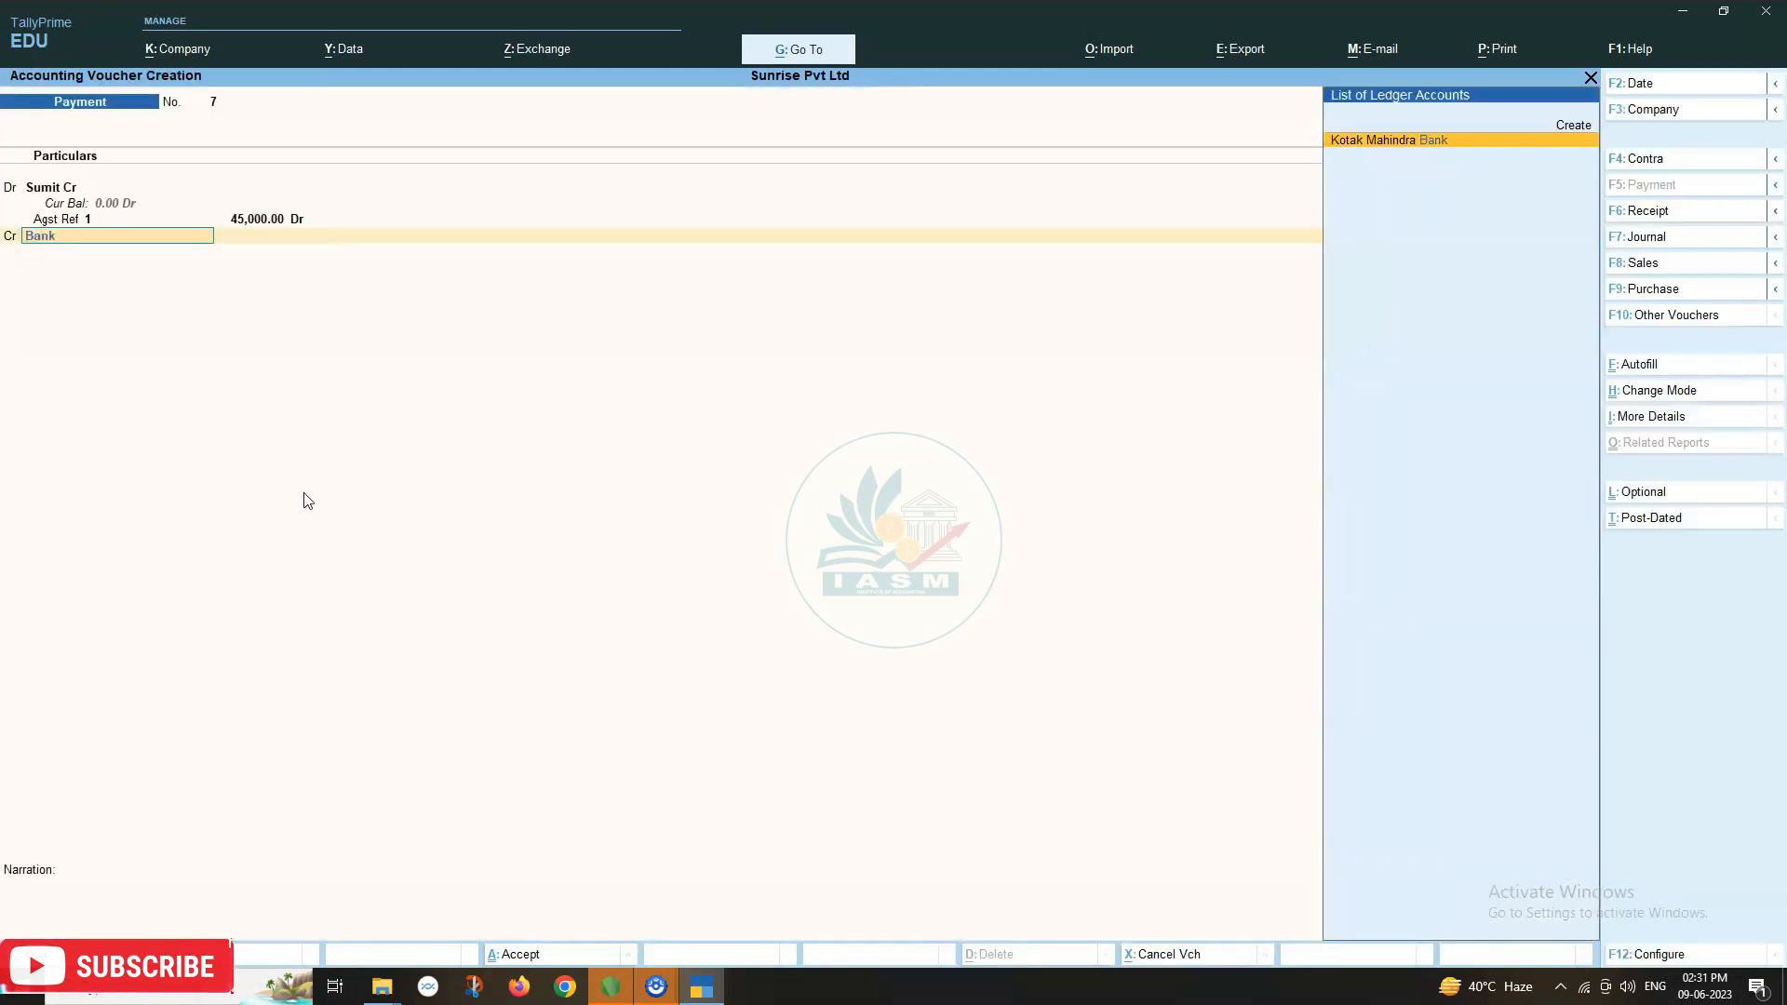
key(Return)
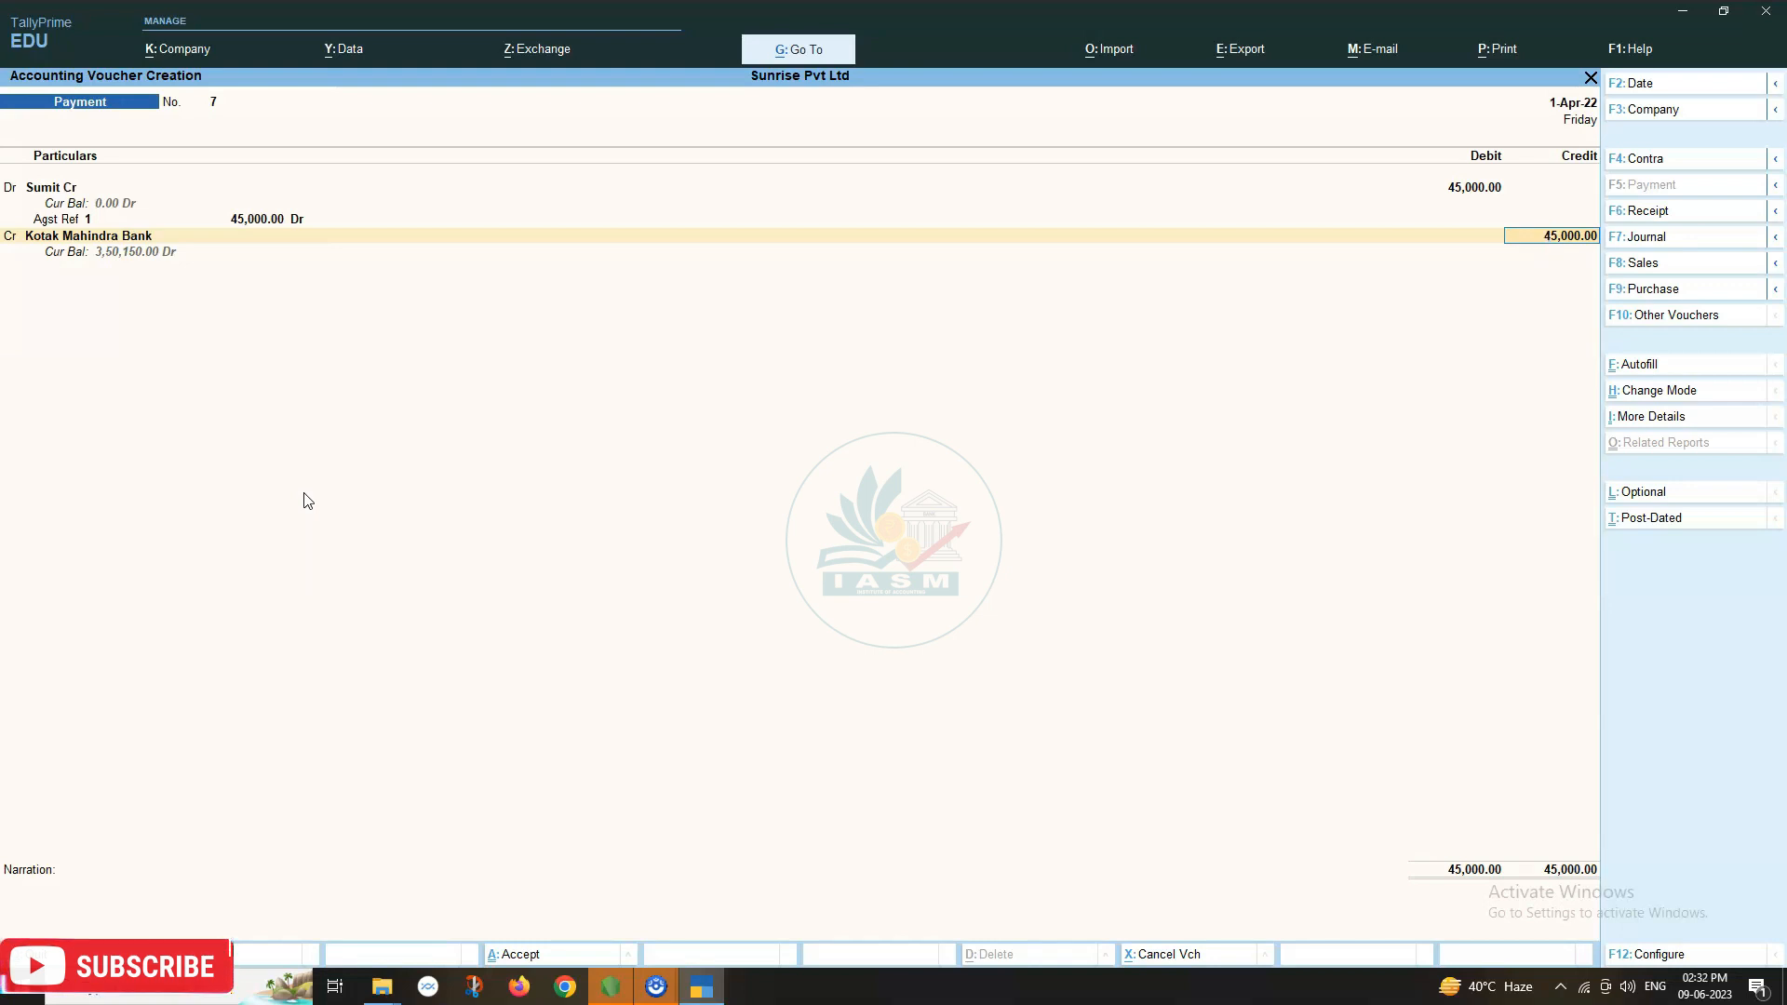
key(Return)
key(Return)
key(Return)
key(Return)
key(Return)
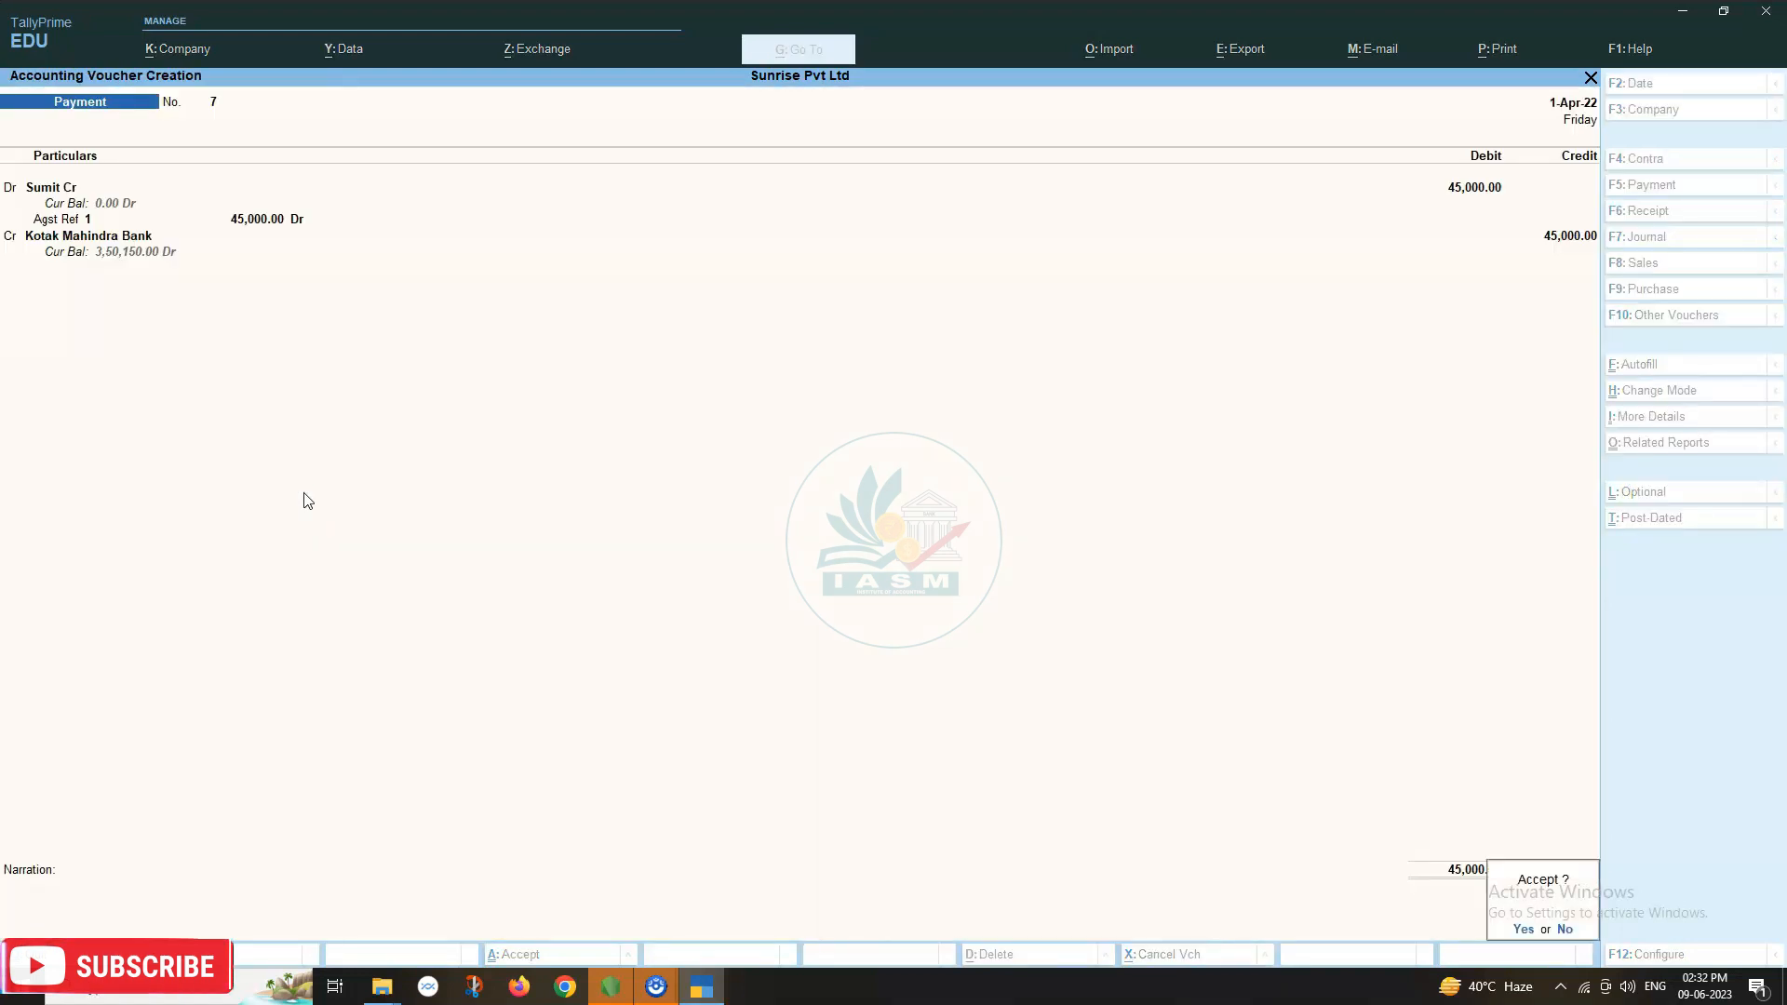